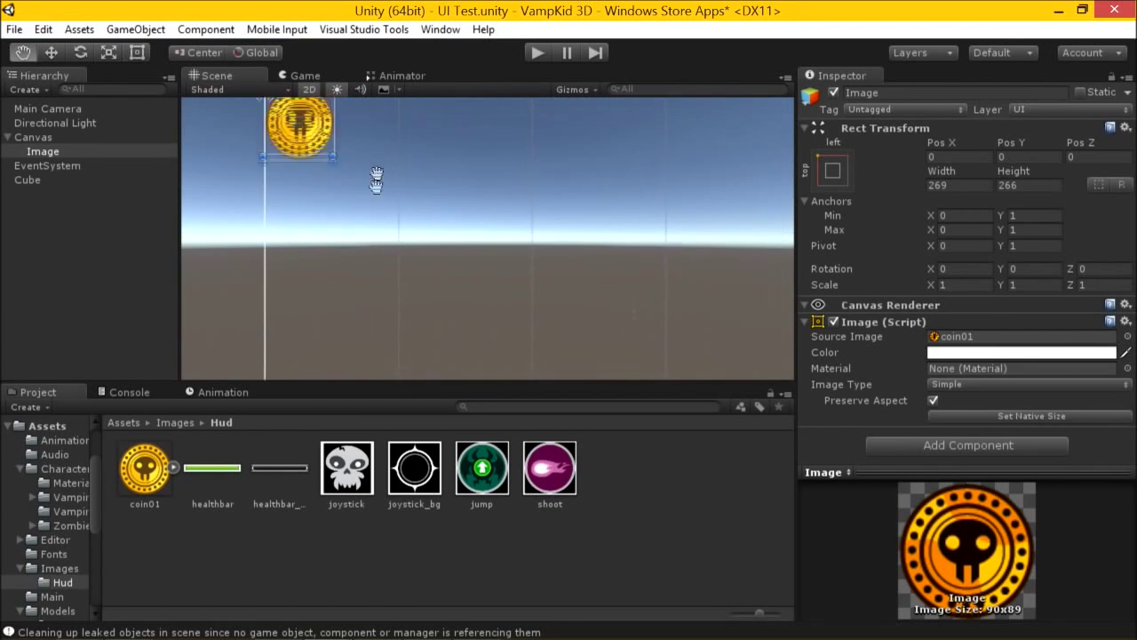
# Nudge the coin image down-right from the canvas corner to 63, -63 and preview it in the Game view
pyautogui.click(304, 75)
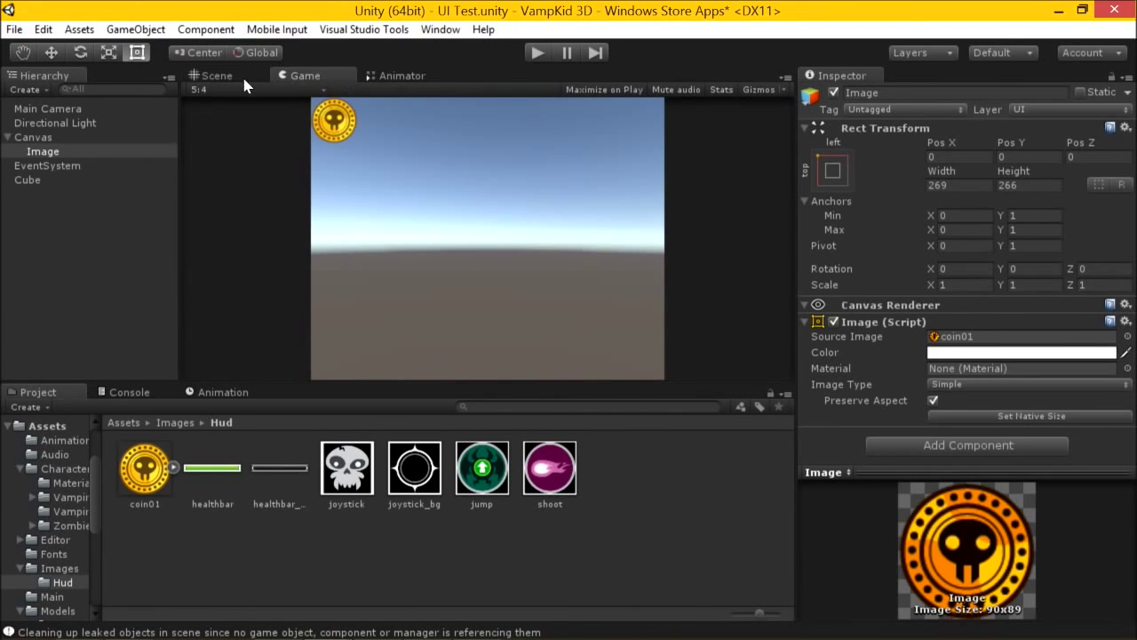
pyautogui.click(241, 74)
pyautogui.click(311, 77)
pyautogui.click(215, 75)
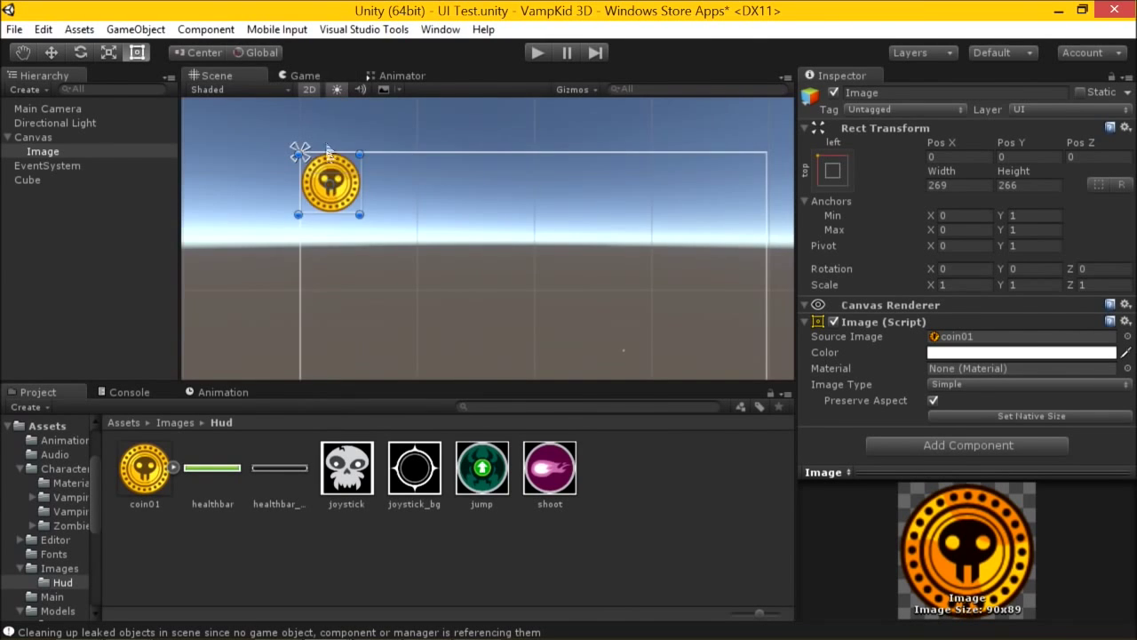
pyautogui.moveTo(342, 188); pyautogui.dragTo(351, 199)
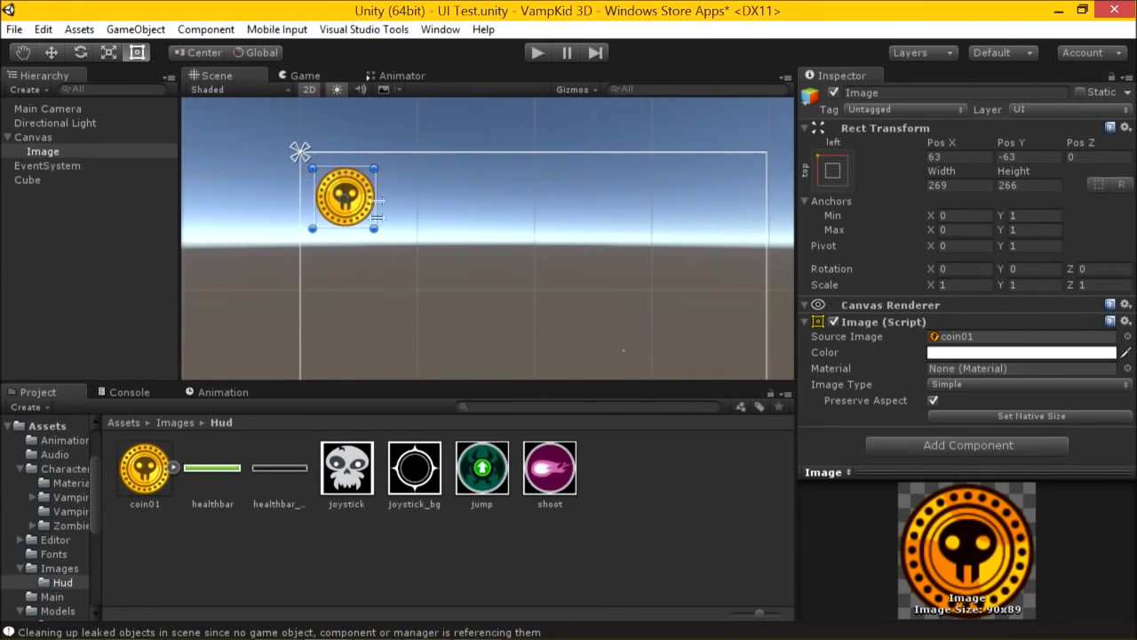
pyautogui.scroll(-1, 338, 267)
pyautogui.click(304, 76)
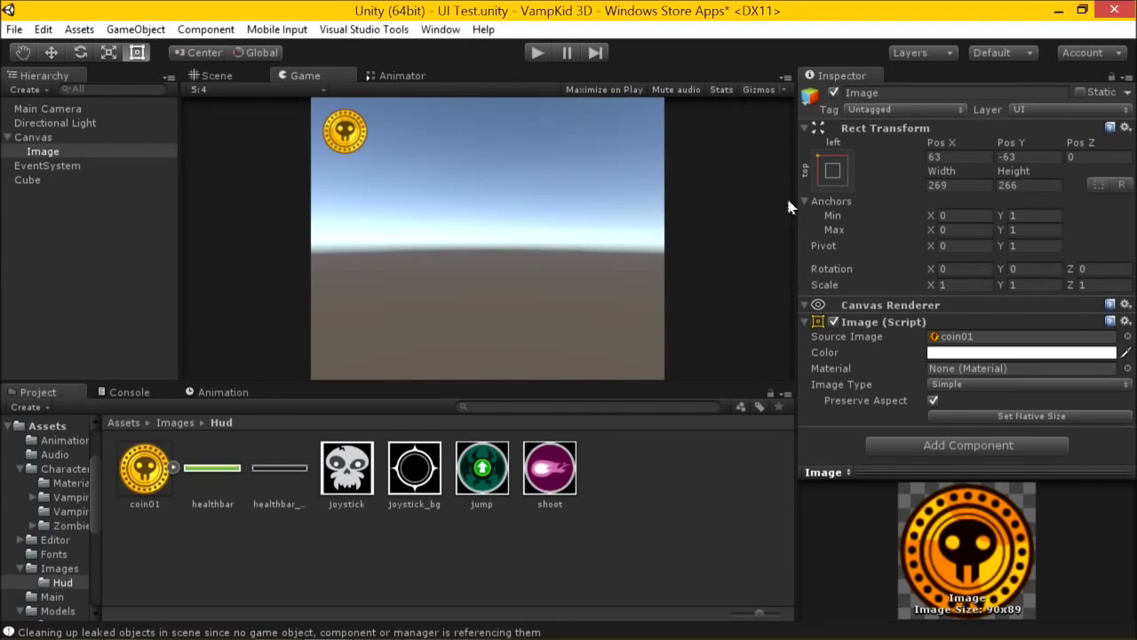
# Resize the Inspector and Game preview panels to rebalance the layout
pyautogui.moveTo(783, 202); pyautogui.dragTo(292, 205)
pyautogui.moveTo(217, 210); pyautogui.dragTo(495, 231)
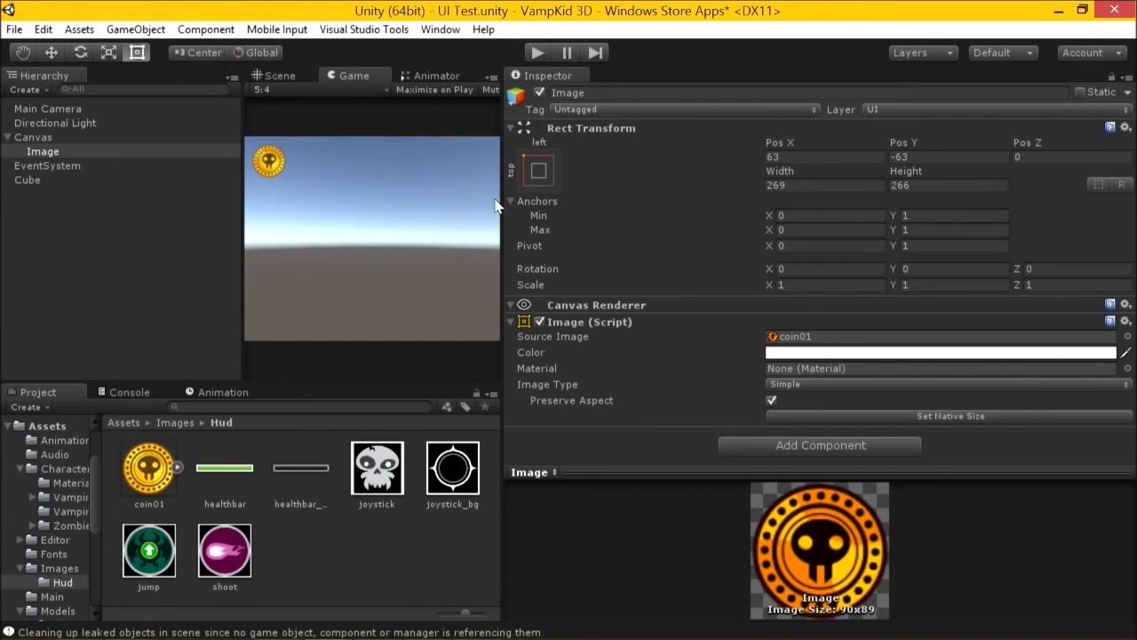
pyautogui.moveTo(502, 203); pyautogui.dragTo(665, 214)
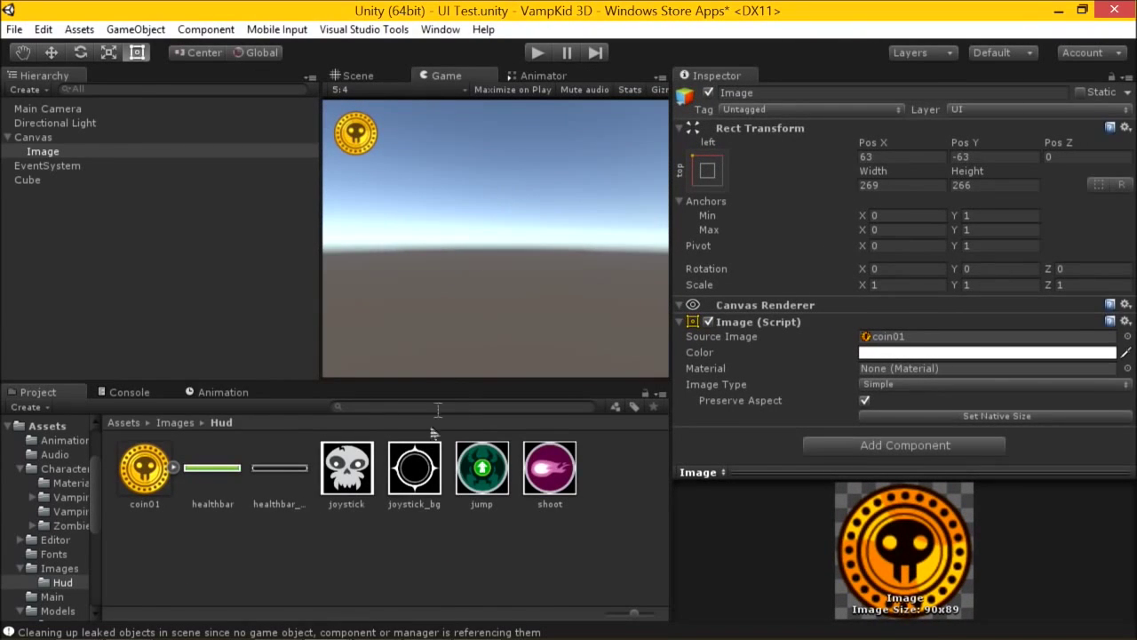
# Name the coin Image object CoinHud in the Inspector, save with Ctrl+S, and reselect CoinHud
pyautogui.click(135, 30)
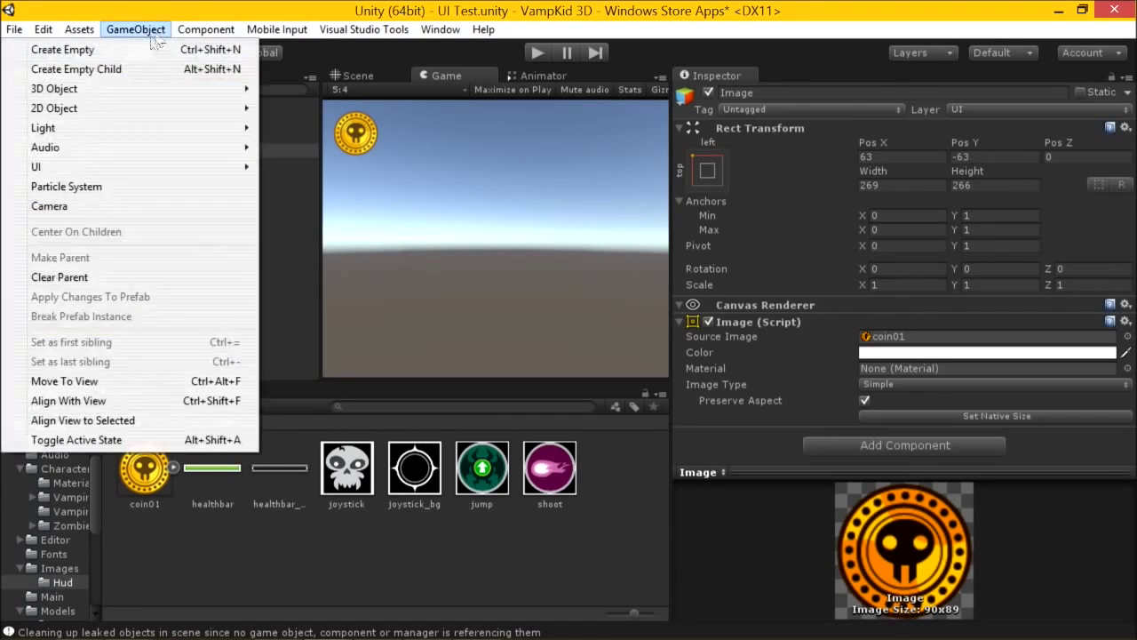
pyautogui.press('Escape')
pyautogui.click(244, 160)
pyautogui.click(775, 92)
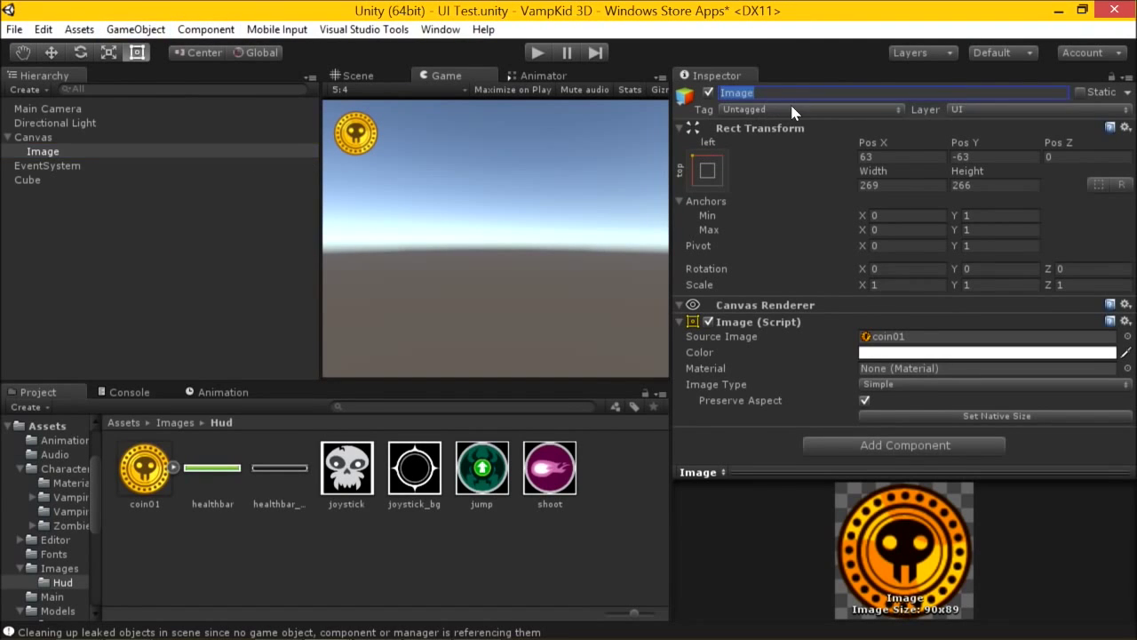
pyautogui.write('CoinHud')
pyautogui.click(200, 161)
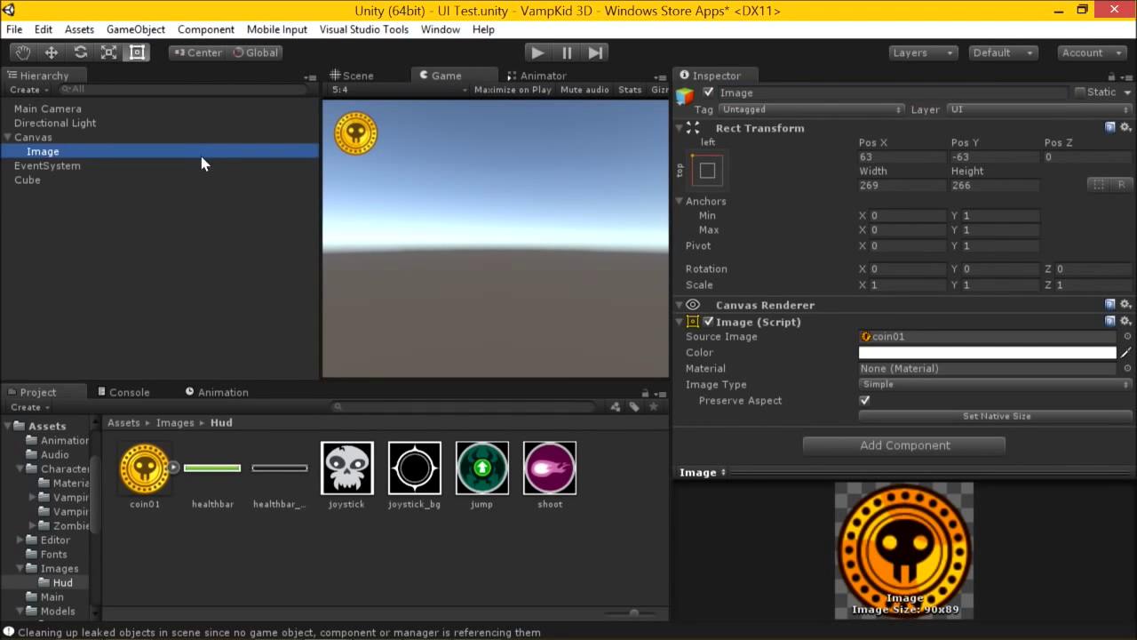
pyautogui.click(798, 92)
pyautogui.write('CoinHu')
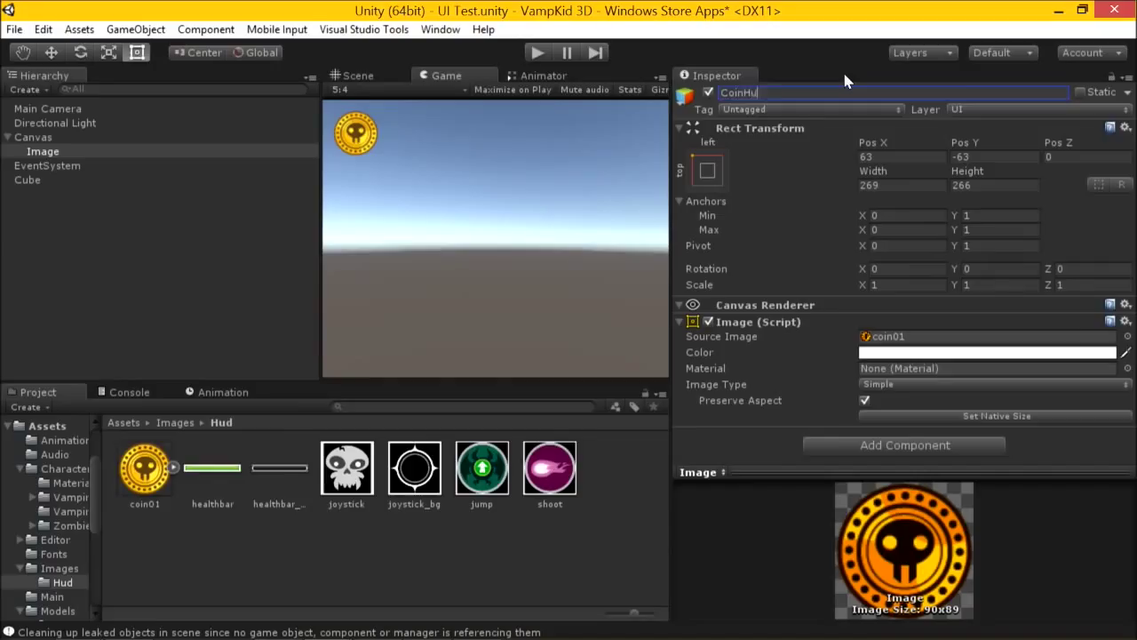
pyautogui.write('d')
pyautogui.press('Return')
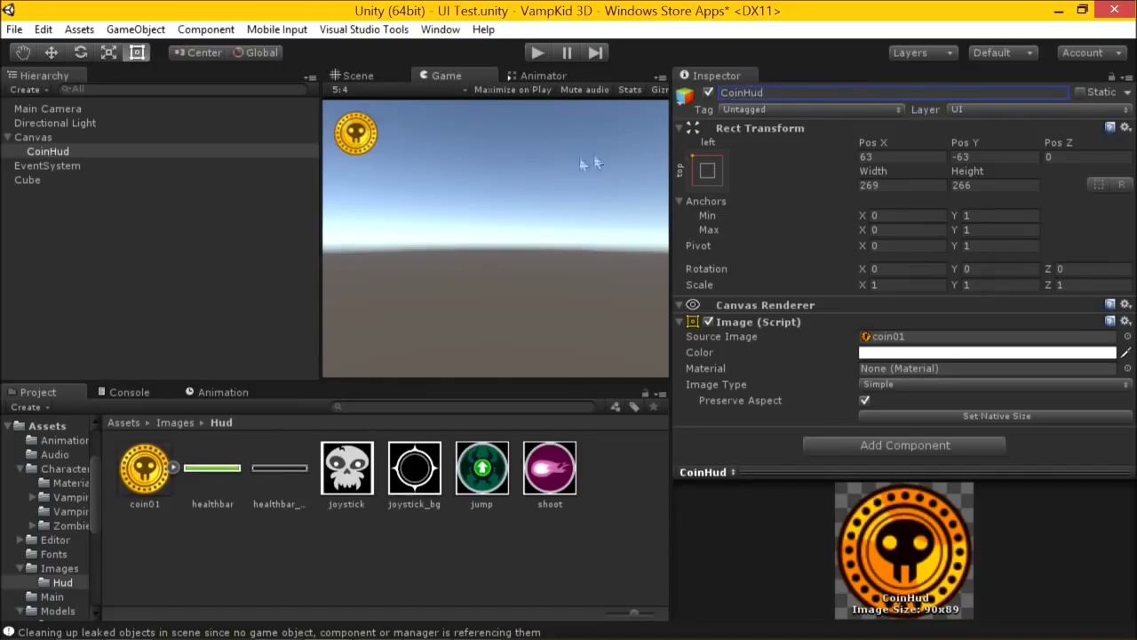
pyautogui.hotkey('ctrl', 's')
pyautogui.click(132, 151)
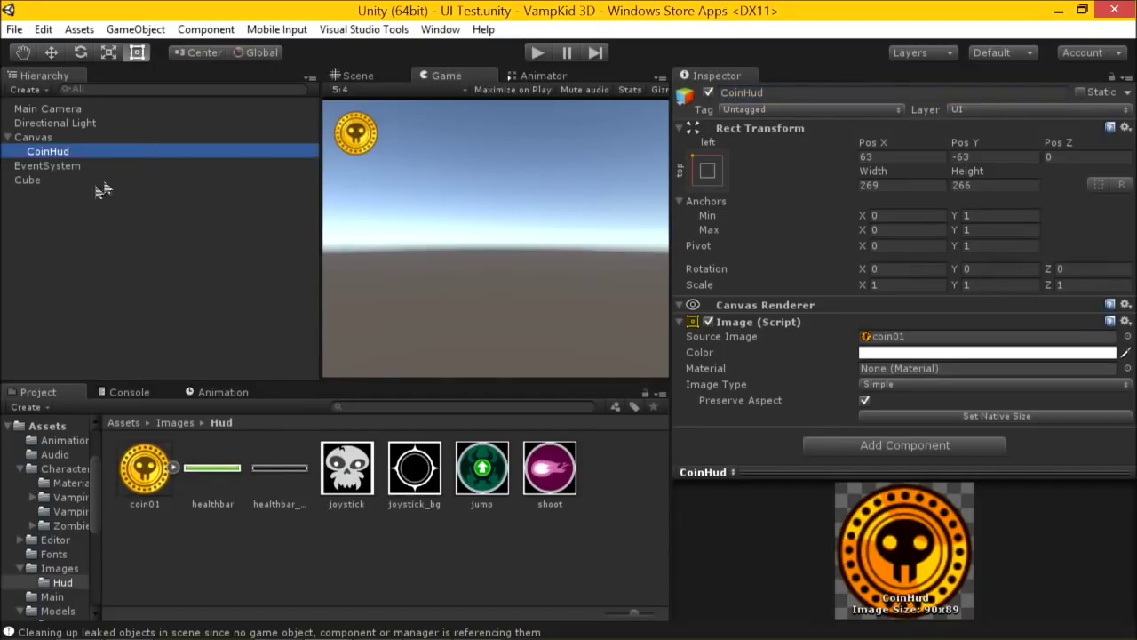
# Add a UI Text object to the Canvas via GameObject > UI > Text
pyautogui.click(165, 36)
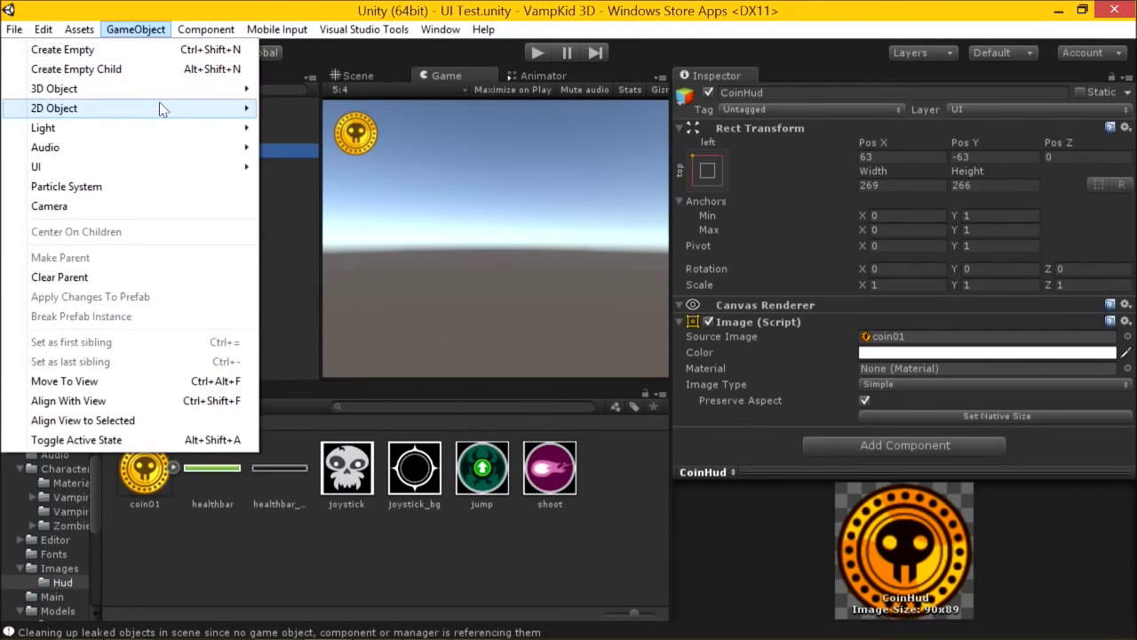
pyautogui.moveTo(160, 91)
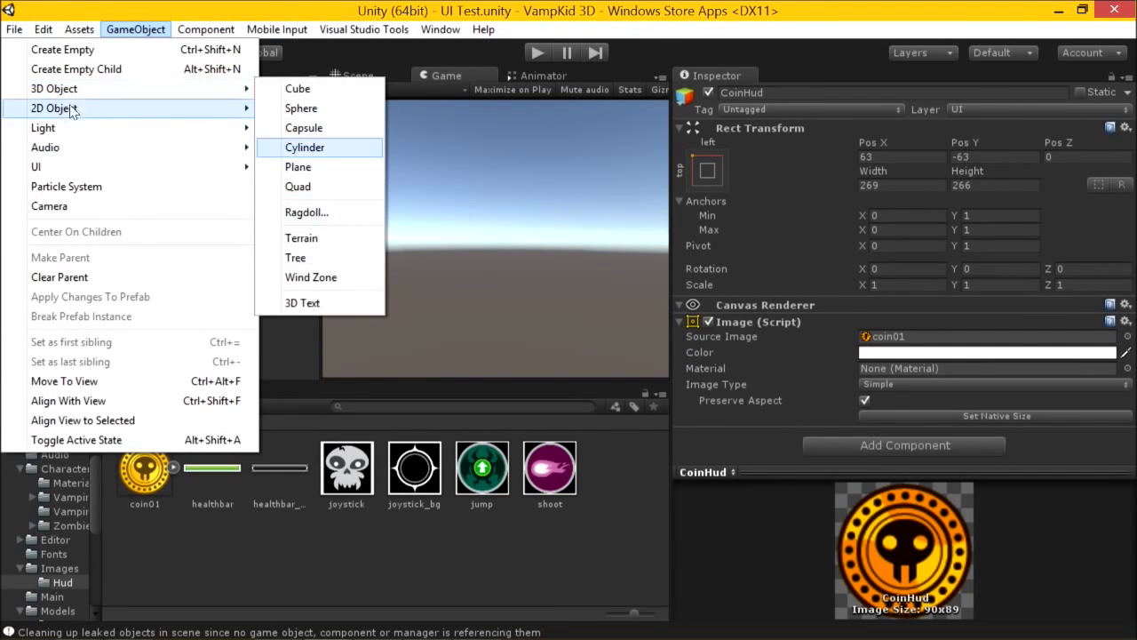
pyautogui.moveTo(177, 179)
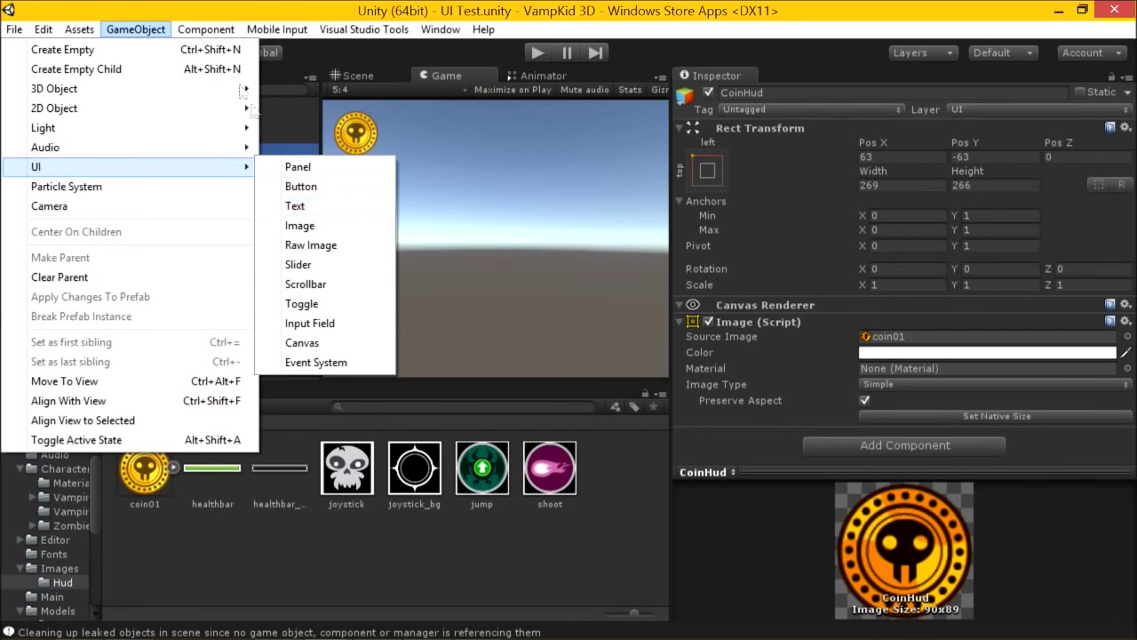
pyautogui.moveTo(218, 32)
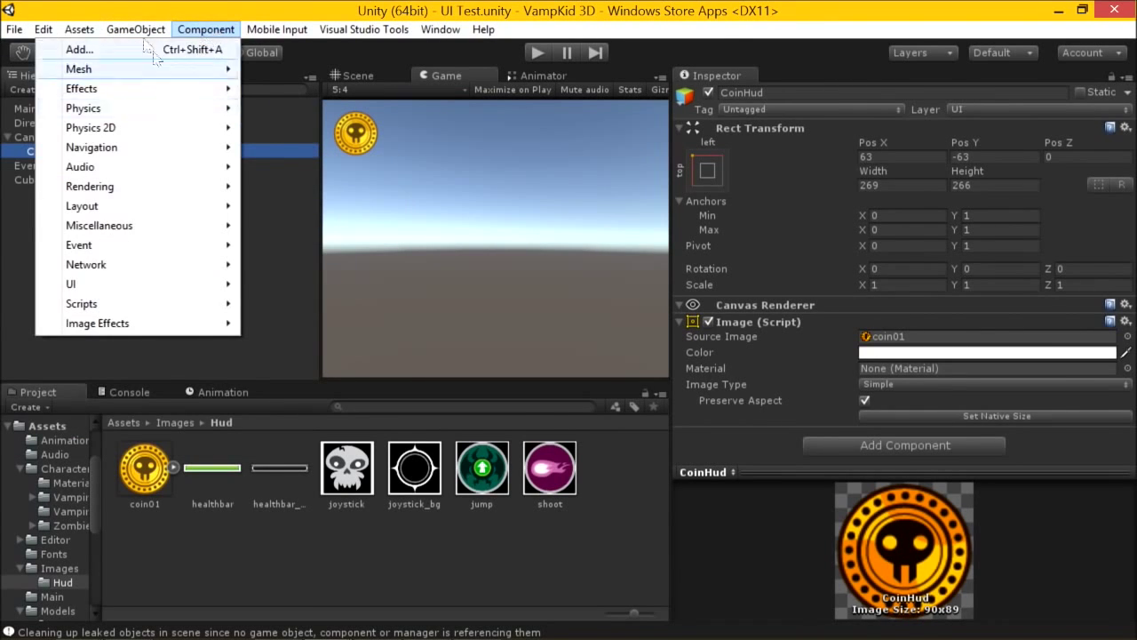
pyautogui.moveTo(136, 29)
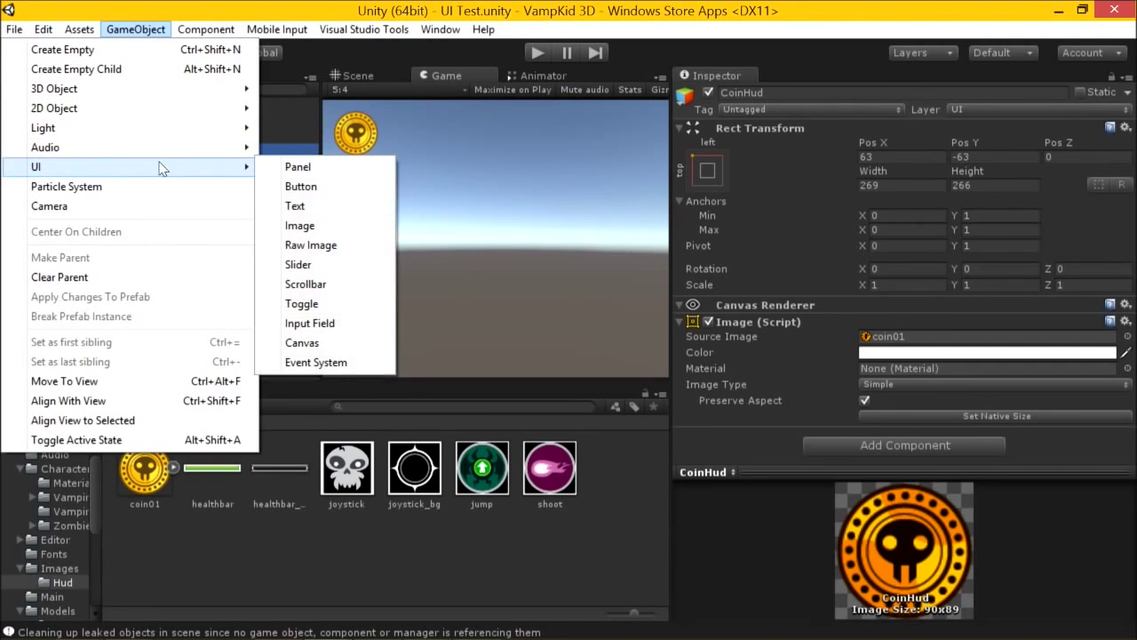
pyautogui.click(320, 211)
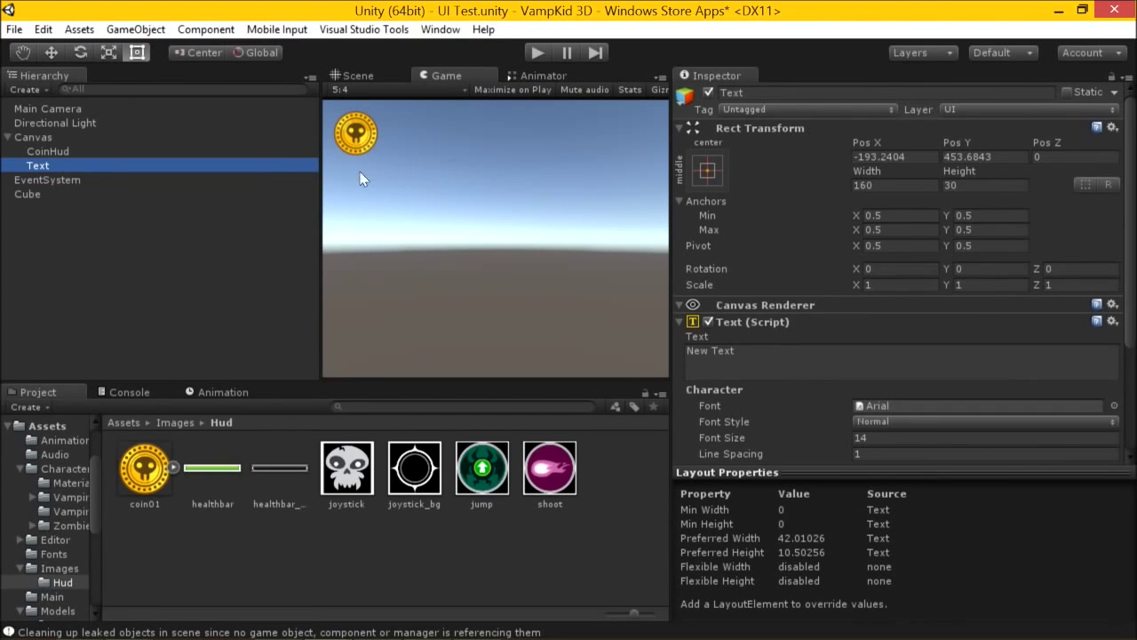
# Frame the new Text object in the Scene view, switch to the Rect tool, and bring up the Font picker
pyautogui.click(356, 77)
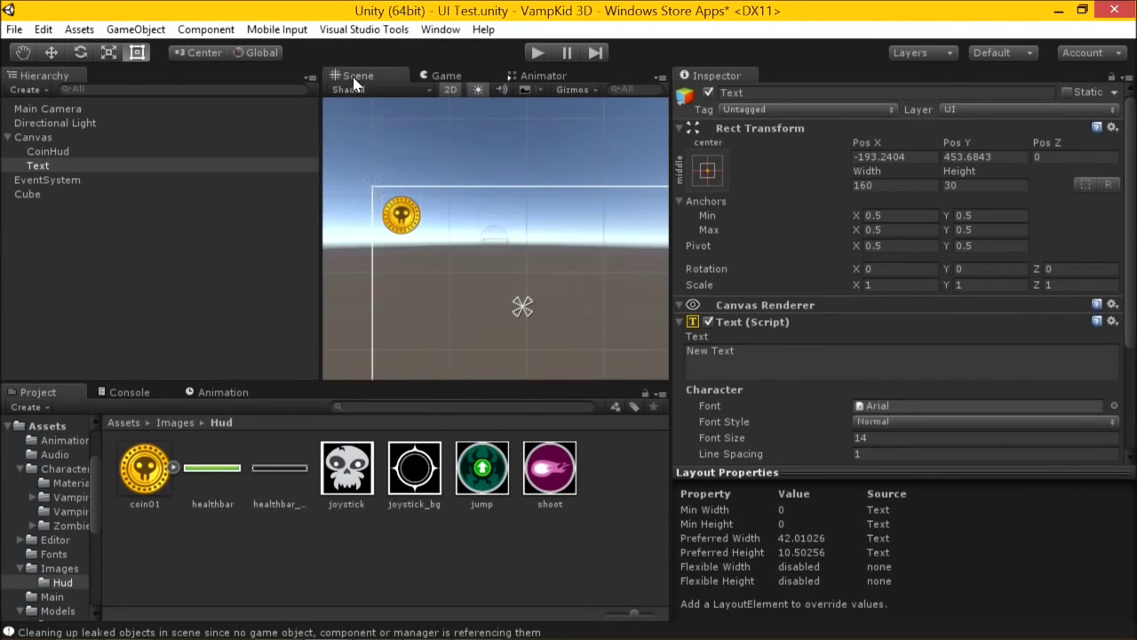
pyautogui.doubleClick(265, 175)
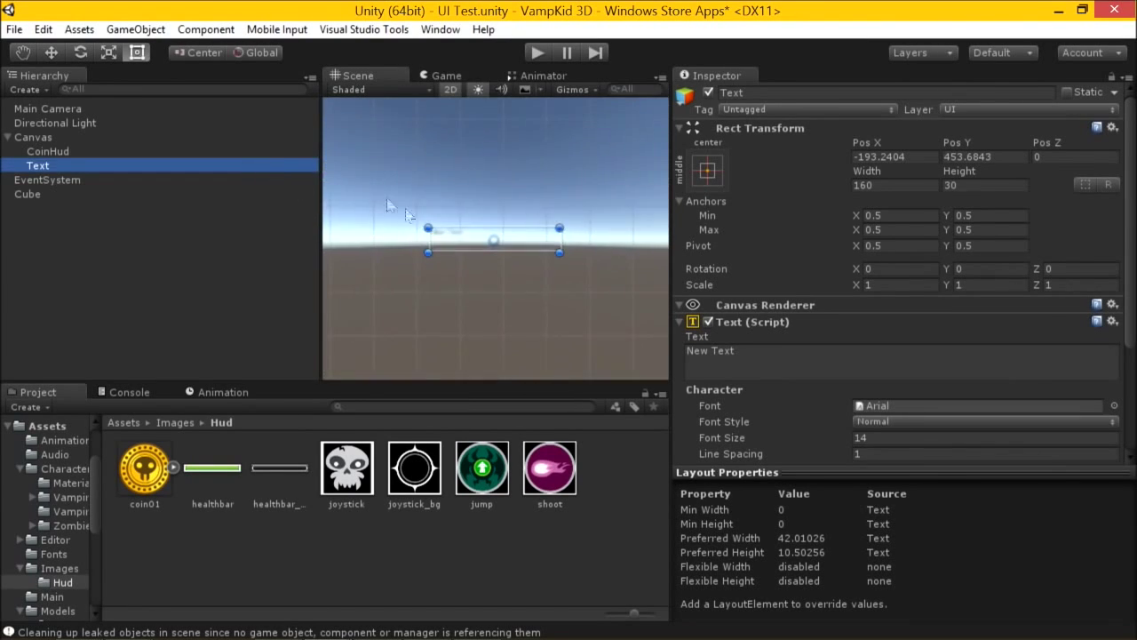
pyautogui.moveTo(556, 218); pyautogui.dragTo(566, 194, button='middle')
pyautogui.press('t')
pyautogui.scroll(-2, 546, 206)
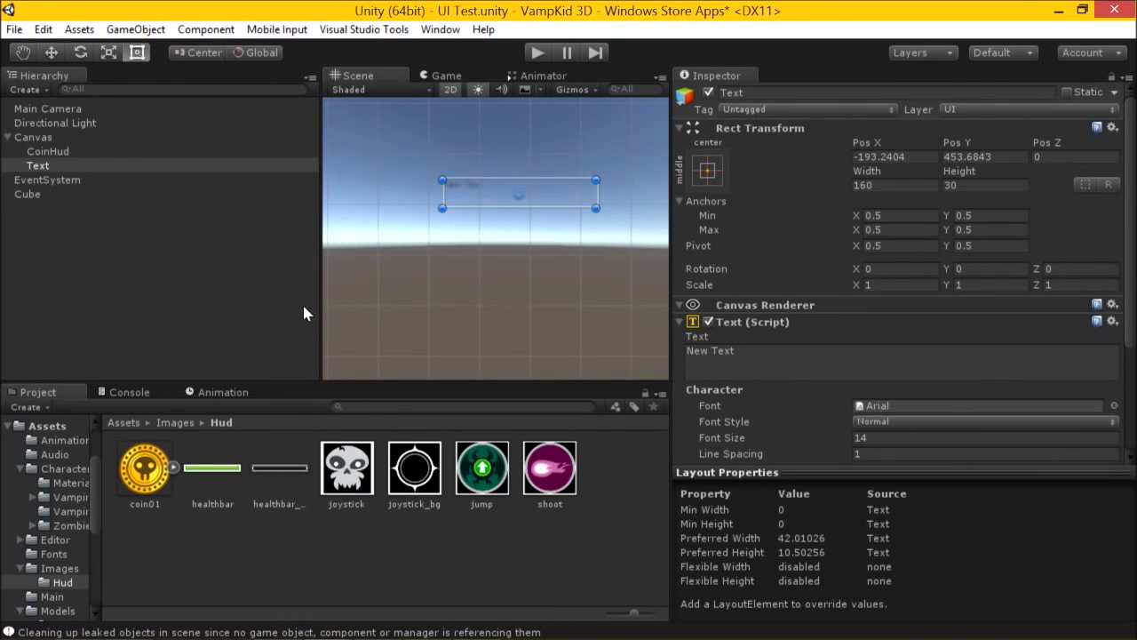
pyautogui.click(1114, 405)
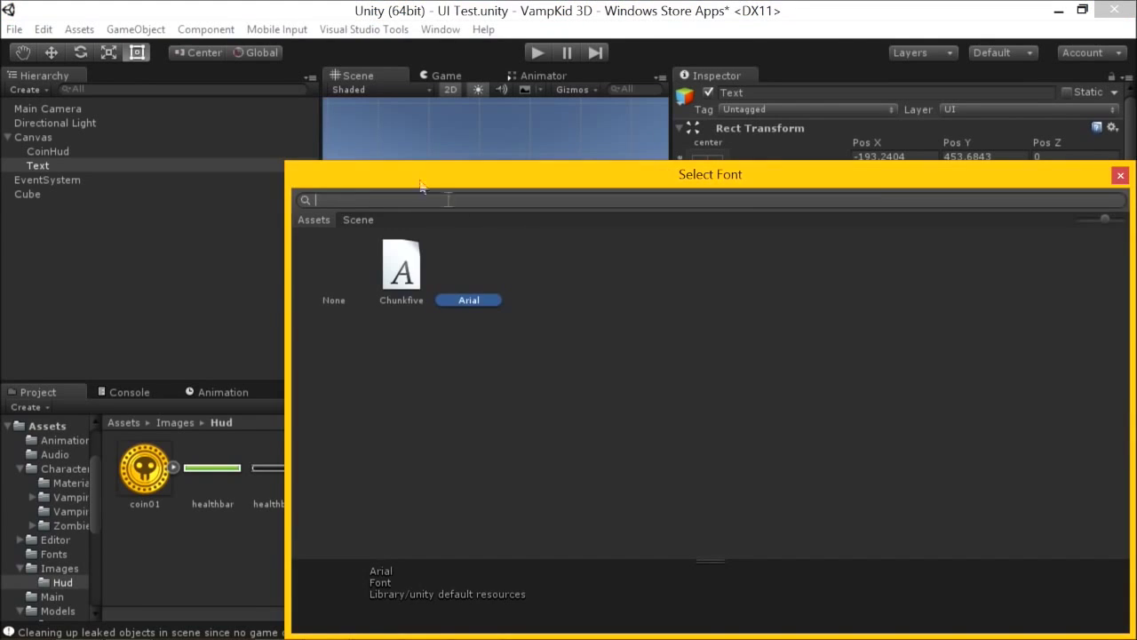
# Move the Select Font window aside and choose Chunkfive for the Text object
pyautogui.moveTo(360, 175); pyautogui.dragTo(229, 116)
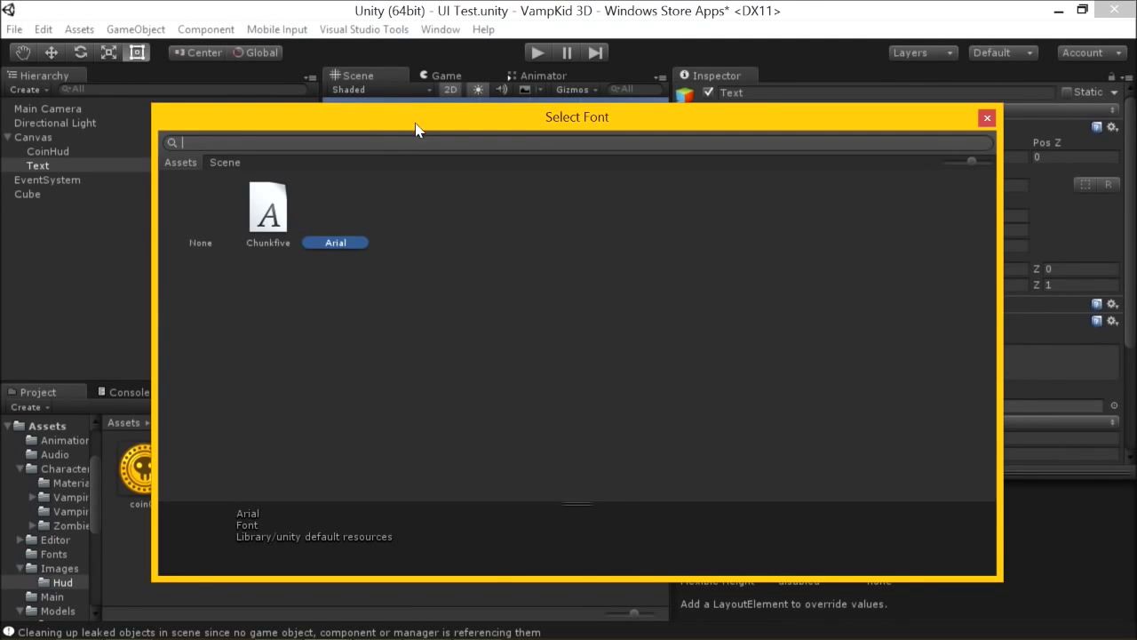
pyautogui.moveTo(416, 129); pyautogui.dragTo(433, 107)
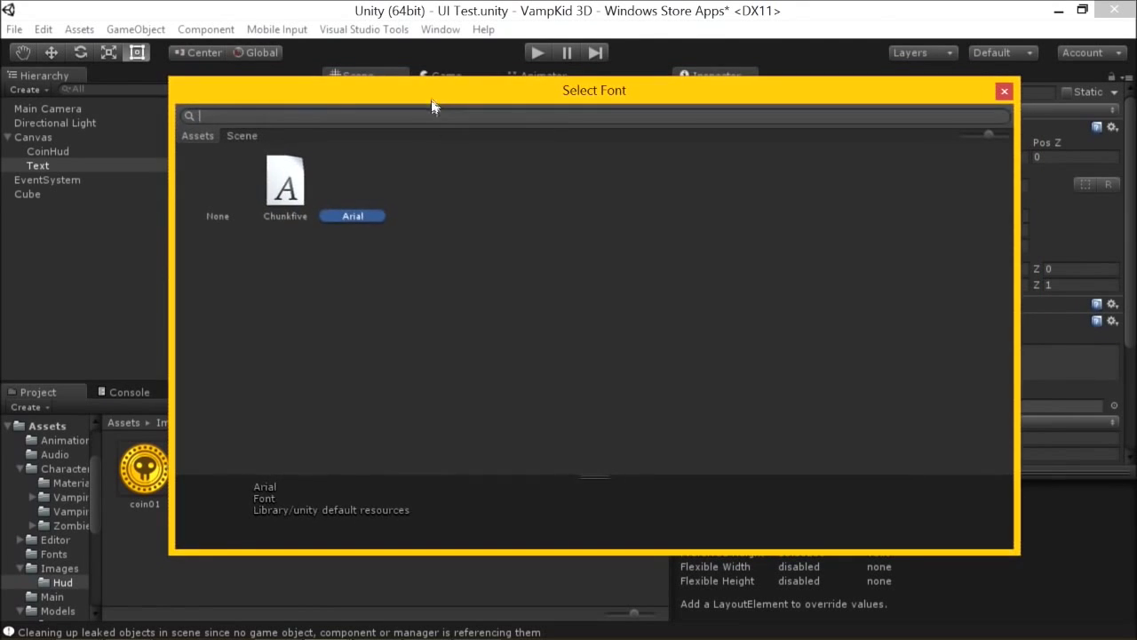
pyautogui.click(304, 187)
# Switch to Chrome, load dafont.com in a new tab, and scroll through the recently added fonts
pyautogui.hotkey('alt', 'Tab')
pyautogui.hotkey('alt', 'Tab')
pyautogui.hotkey('alt', 'Tab')
pyautogui.hotkey('alt', 'Tab')
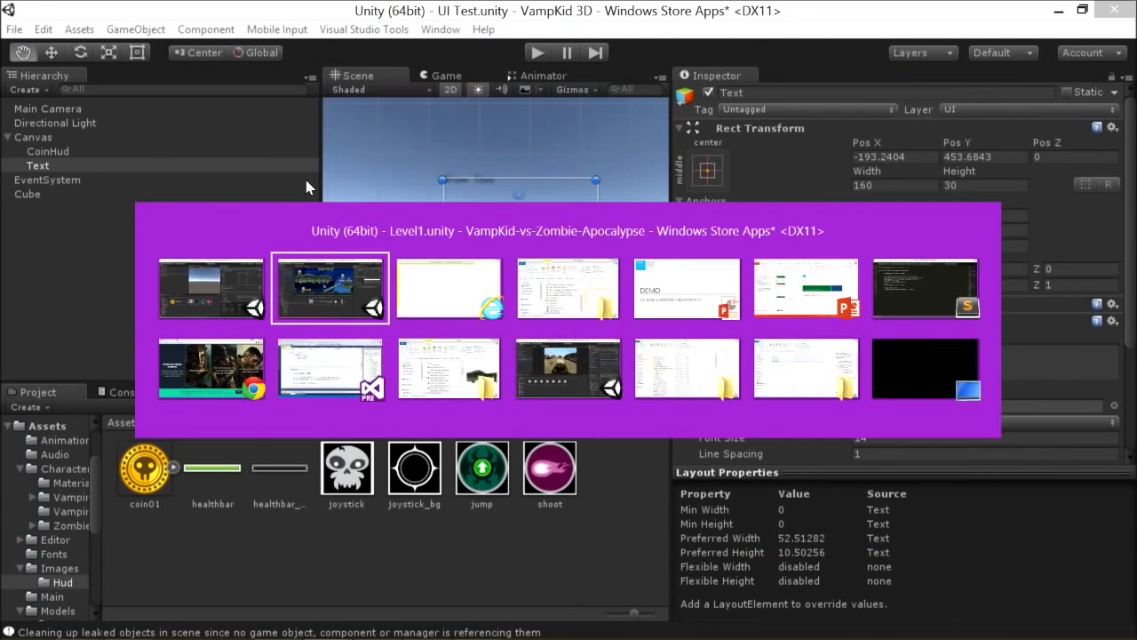
pyautogui.hotkey('alt', 'Tab')
pyautogui.hotkey('alt', 'Tab')
pyautogui.hotkey('alt', 'Tab')
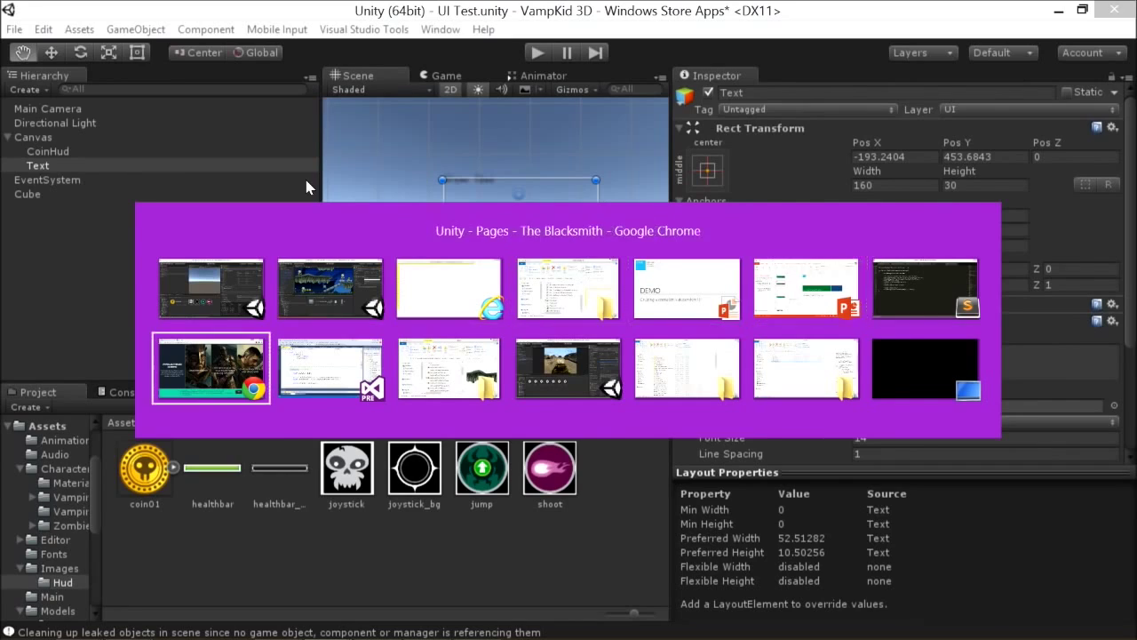
pyautogui.hotkey('ctrl', 't')
pyautogui.write('dafont.com')
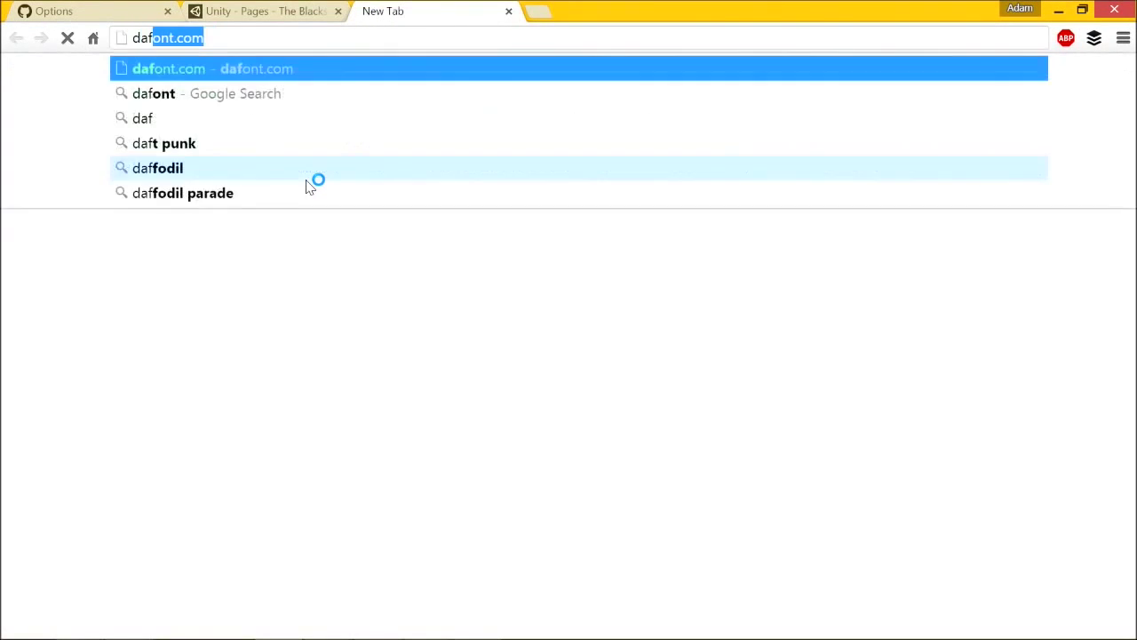
pyautogui.press('Return')
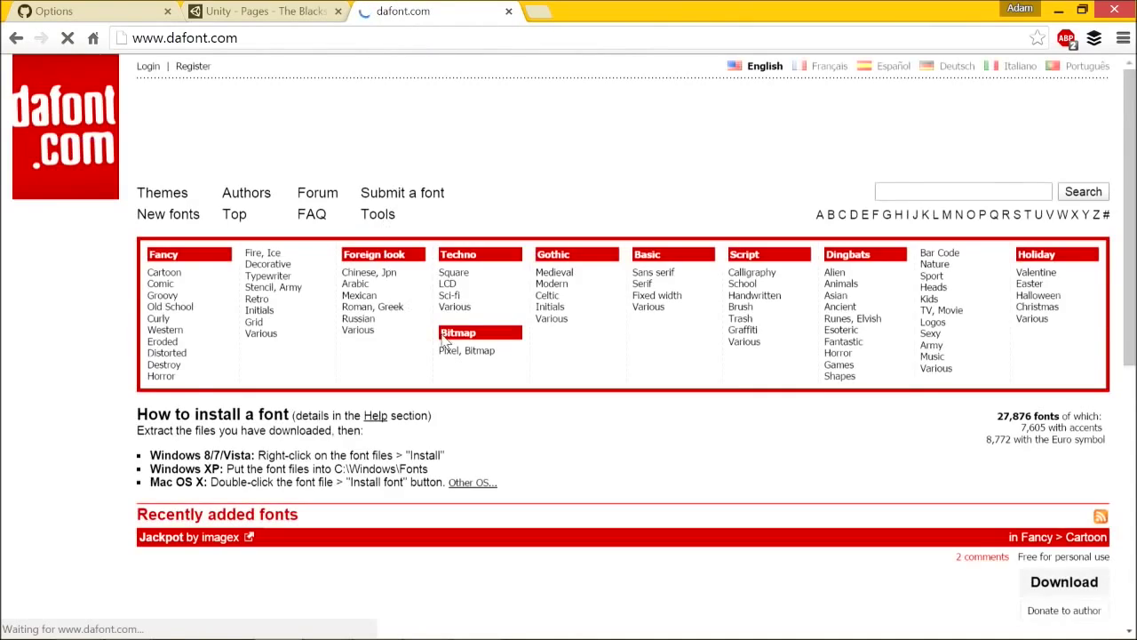
pyautogui.scroll(-5, 422, 328)
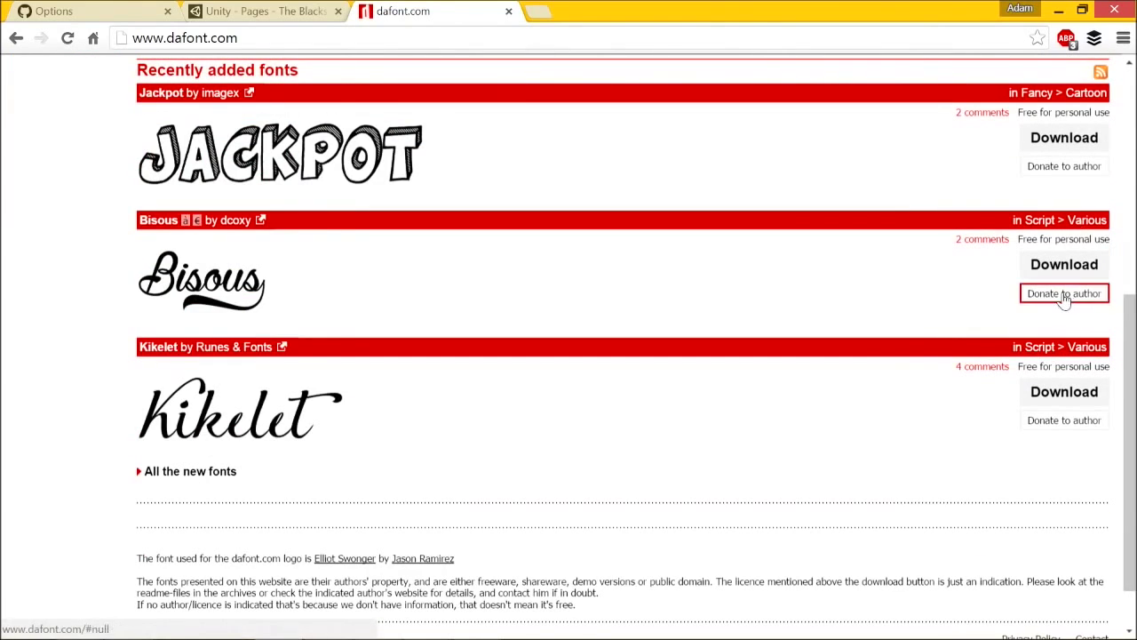
pyautogui.scroll(1, 216, 280)
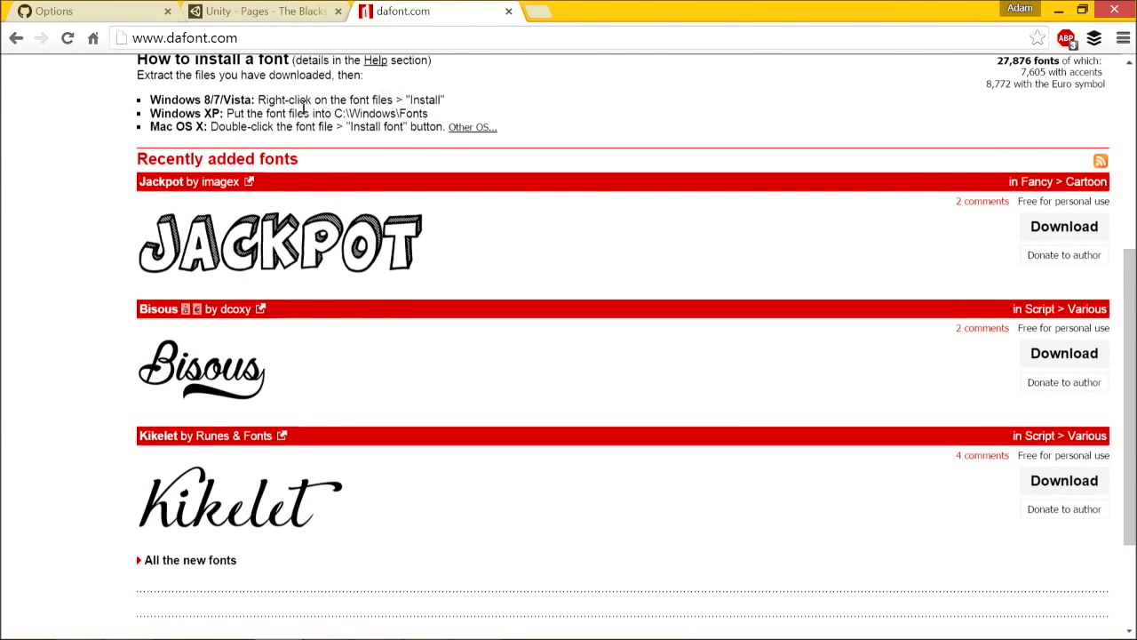
pyautogui.scroll(2, 302, 106)
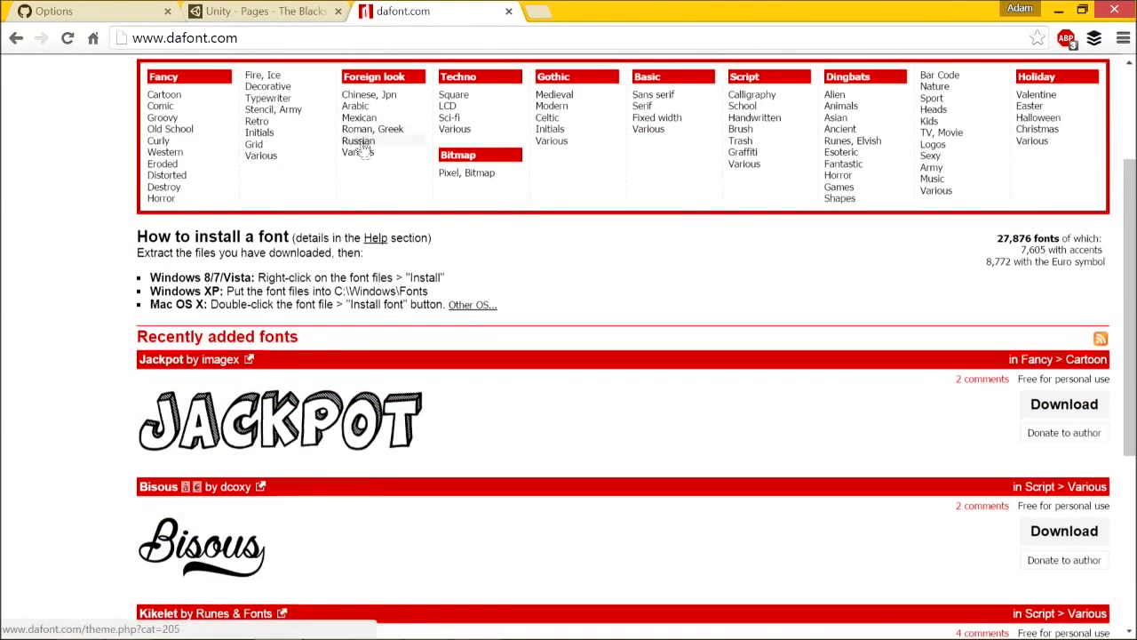
pyautogui.scroll(2, 524, 293)
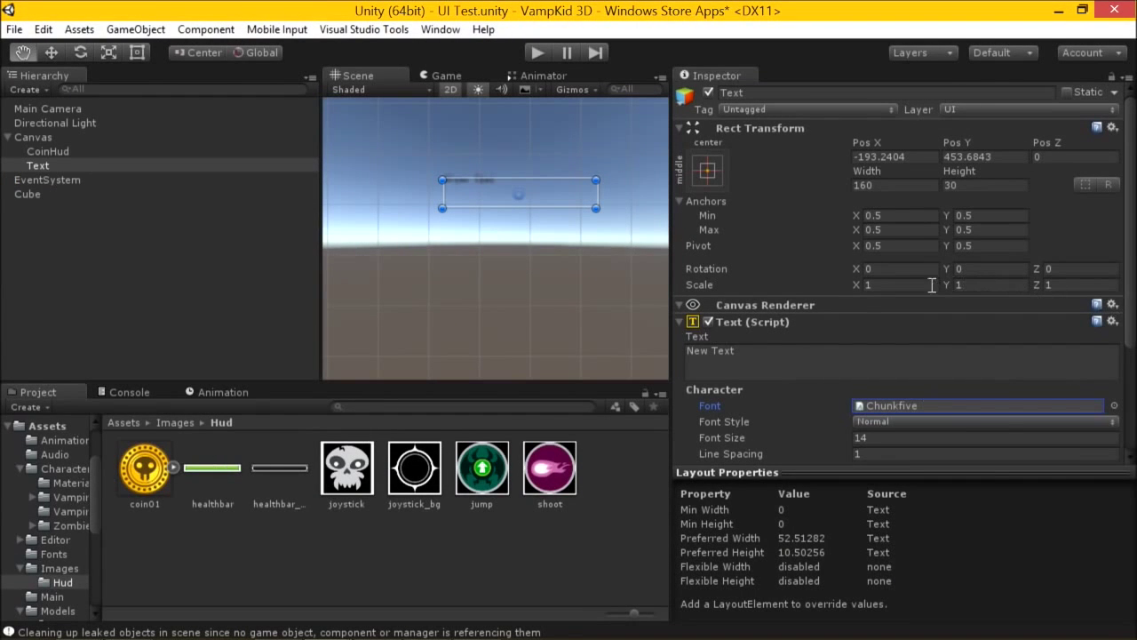
# Locate the Chunkfive font asset, raise the font size, and stretch the text box beside the coin
pyautogui.click(995, 407)
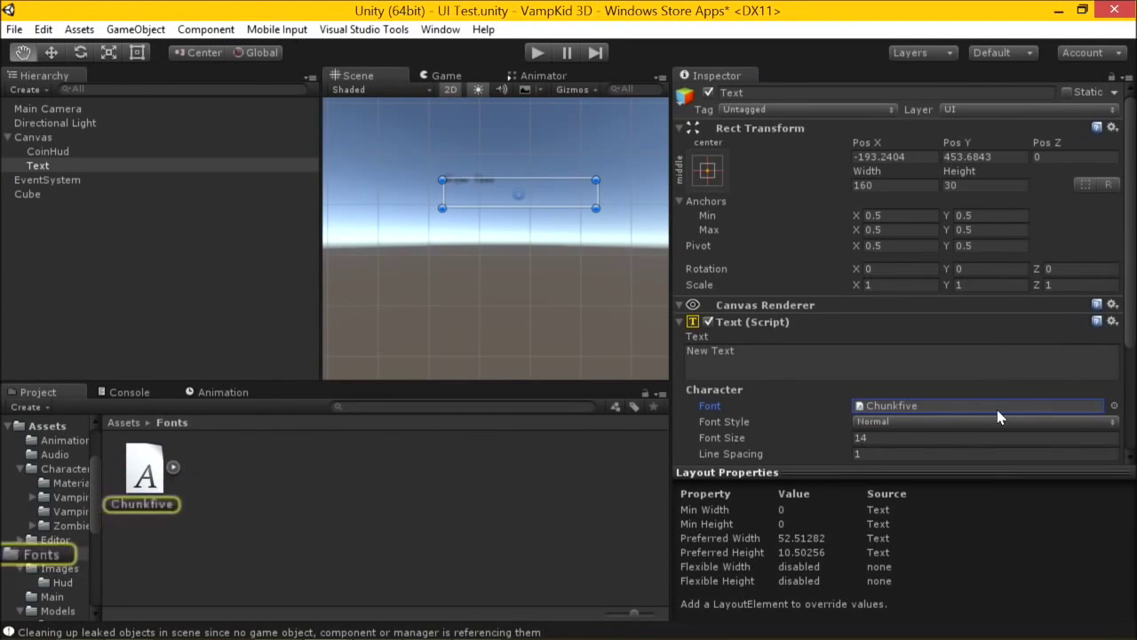
pyautogui.scroll(3, 423, 223)
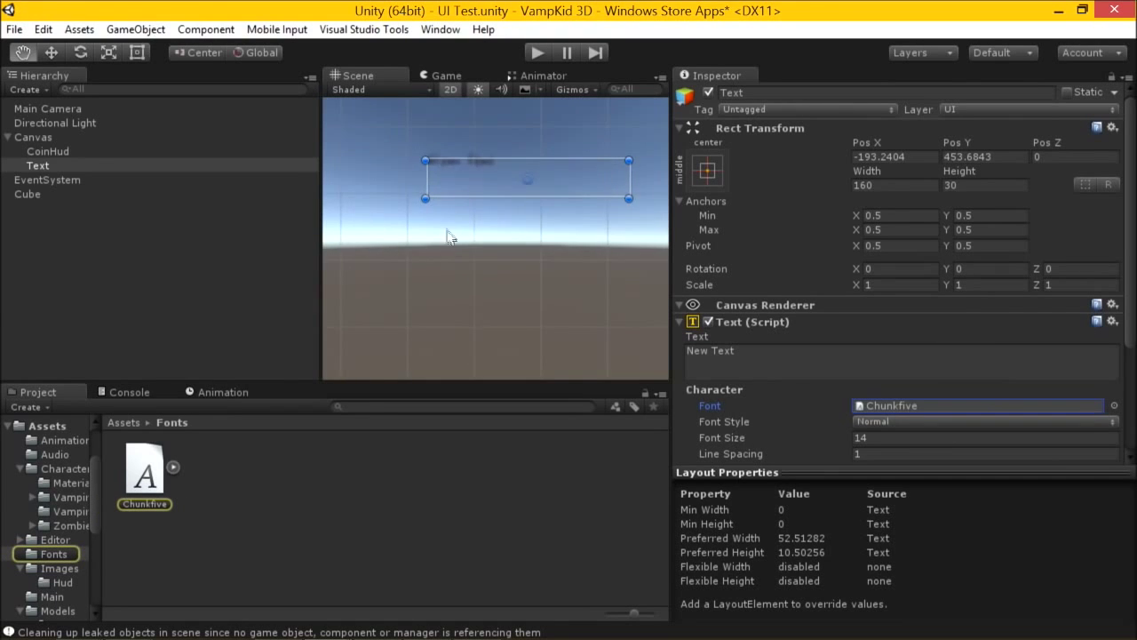
pyautogui.press('t')
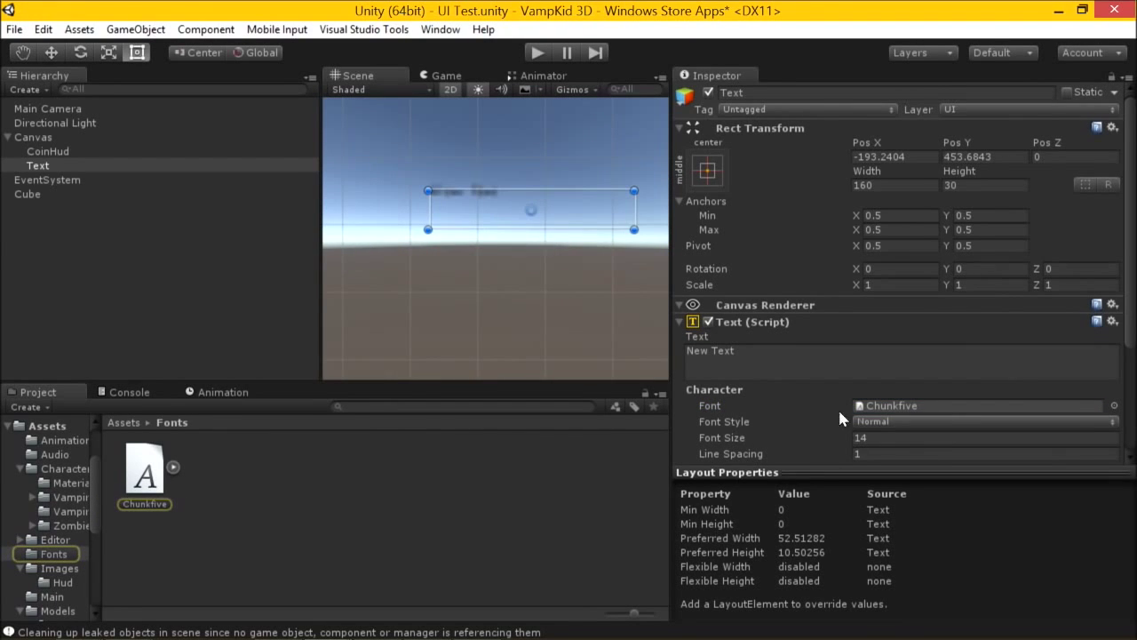
pyautogui.moveTo(715, 437); pyautogui.dragTo(752, 444)
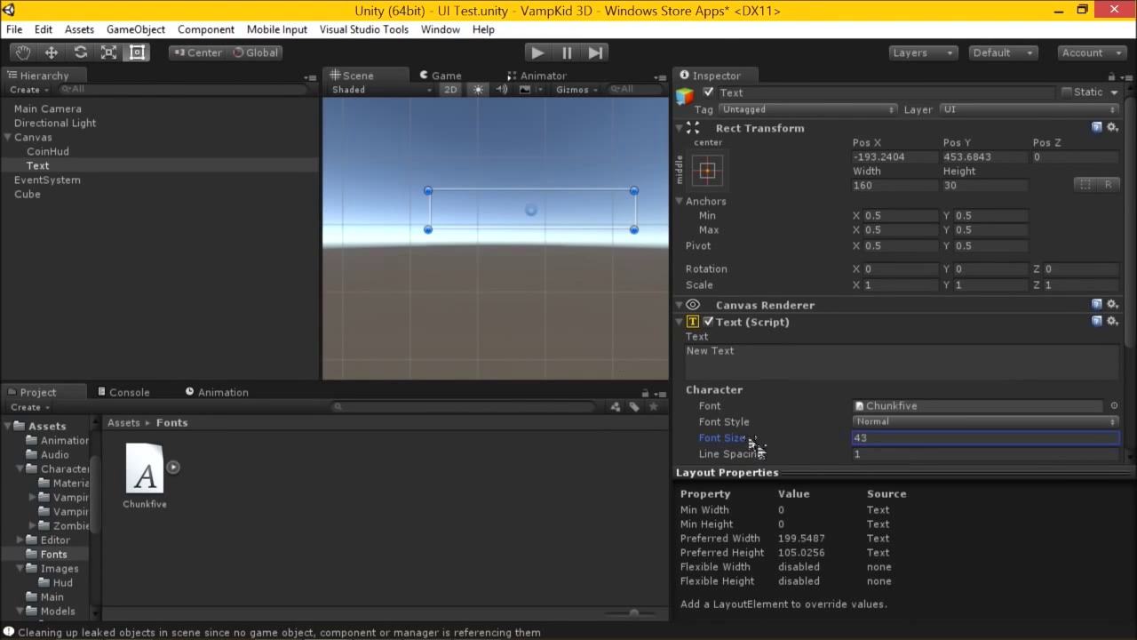
pyautogui.scroll(-5, 571, 294)
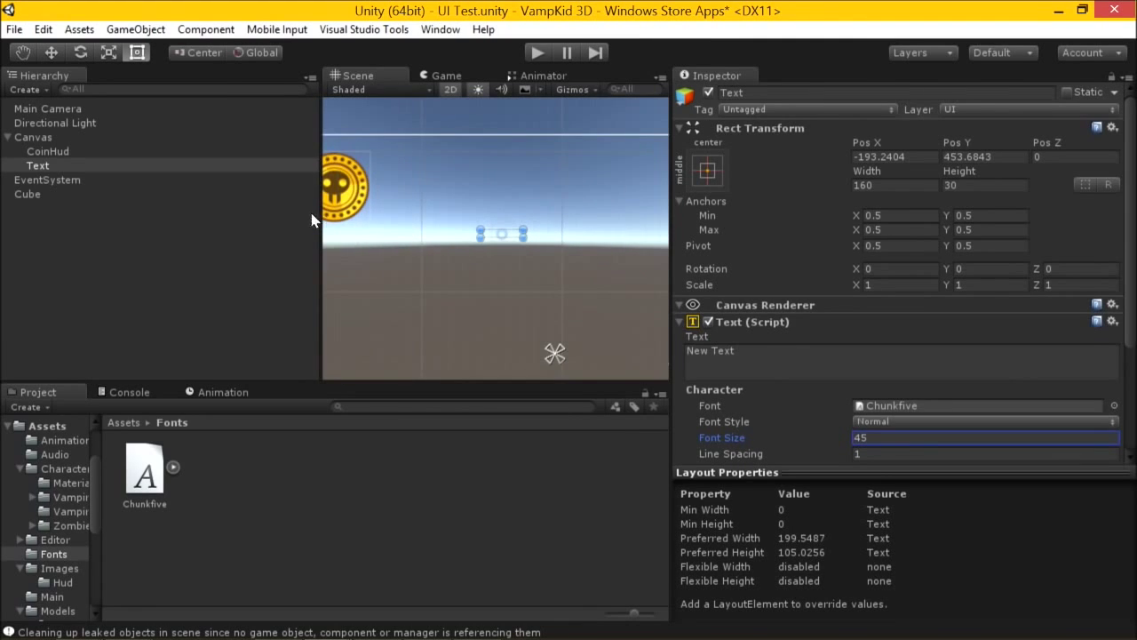
pyautogui.moveTo(318, 218); pyautogui.dragTo(259, 218)
pyautogui.moveTo(394, 252); pyautogui.dragTo(430, 205, button='middle')
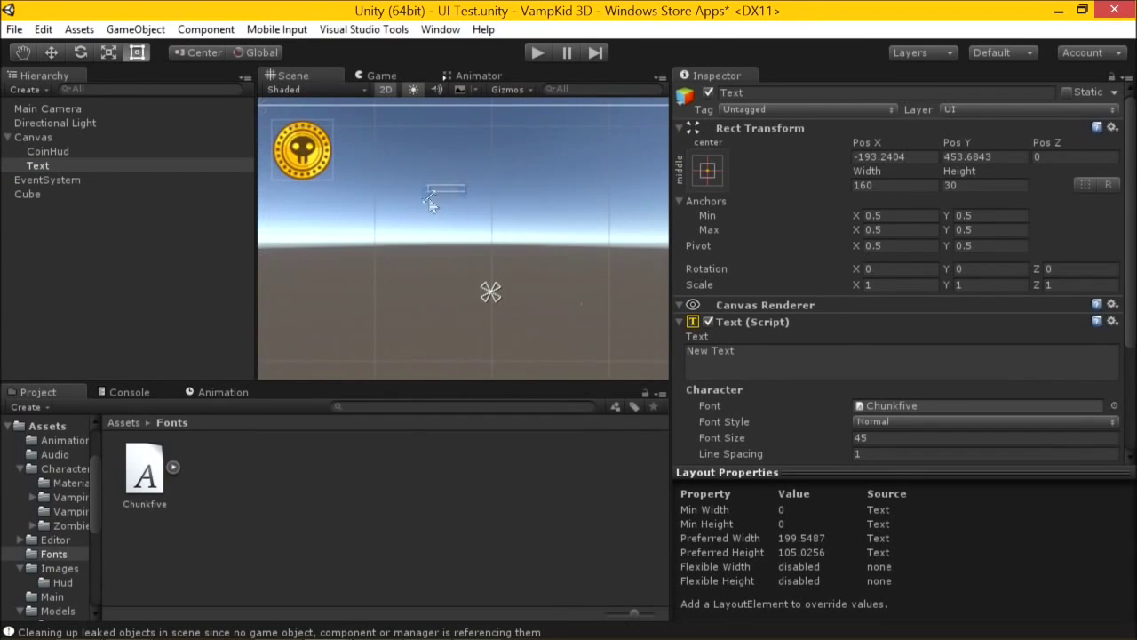
pyautogui.moveTo(425, 184); pyautogui.dragTo(353, 124)
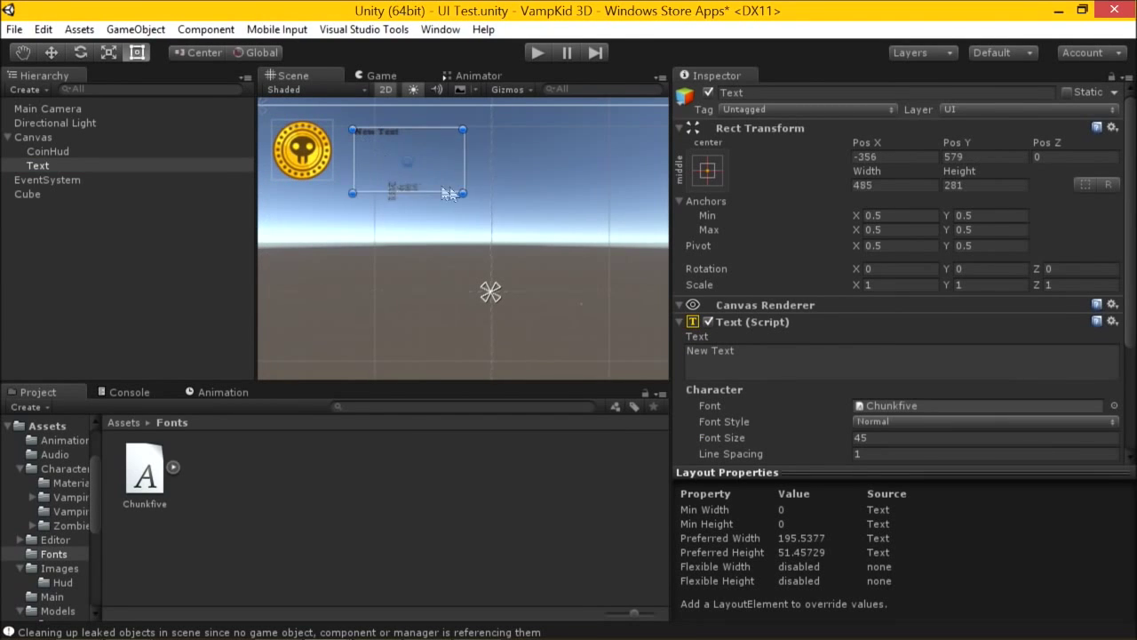
pyautogui.moveTo(466, 191); pyautogui.dragTo(552, 146)
# Preview in the Game view, then fine-tune the text box to about 942×235 with font size 182
pyautogui.scroll(-3, 465, 190)
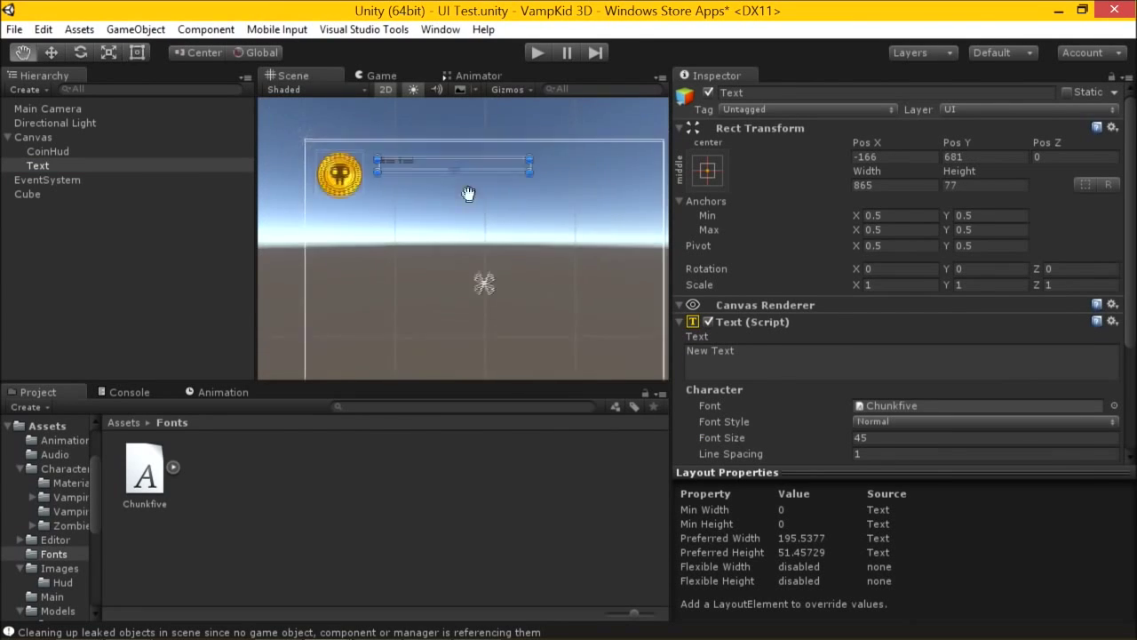
pyautogui.click(382, 76)
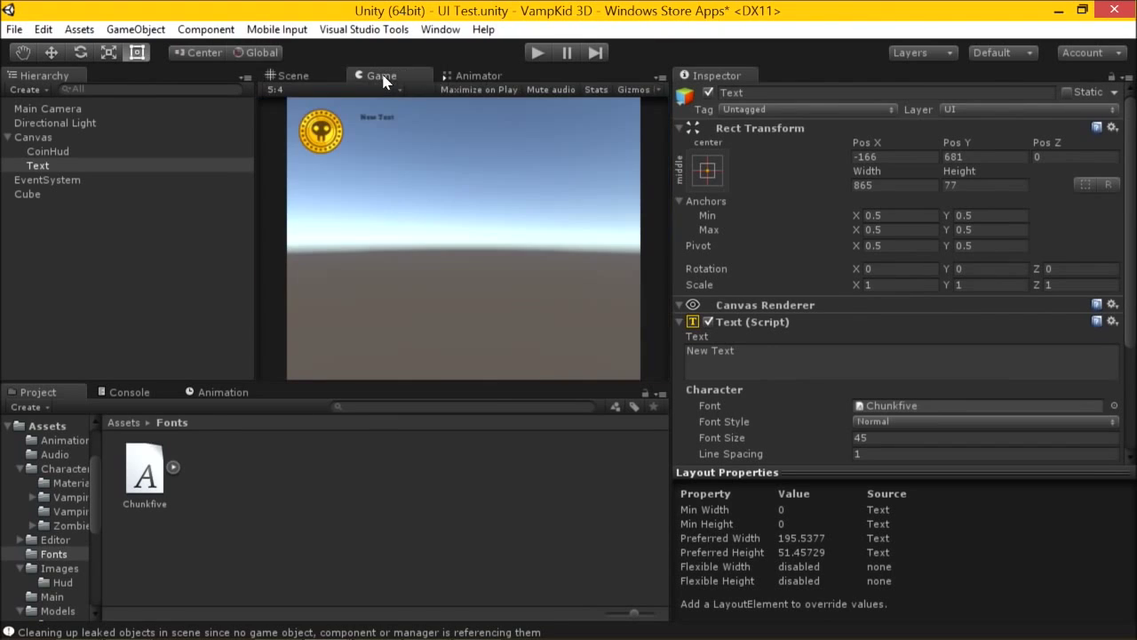
pyautogui.click(286, 76)
pyautogui.moveTo(423, 201); pyautogui.dragTo(420, 205)
pyautogui.moveTo(757, 438)
pyautogui.mouseDown()
pyautogui.moveTo(776, 443)
pyautogui.moveTo(764, 444)
pyautogui.mouseUp()
pyautogui.moveTo(539, 208); pyautogui.dragTo(543, 238)
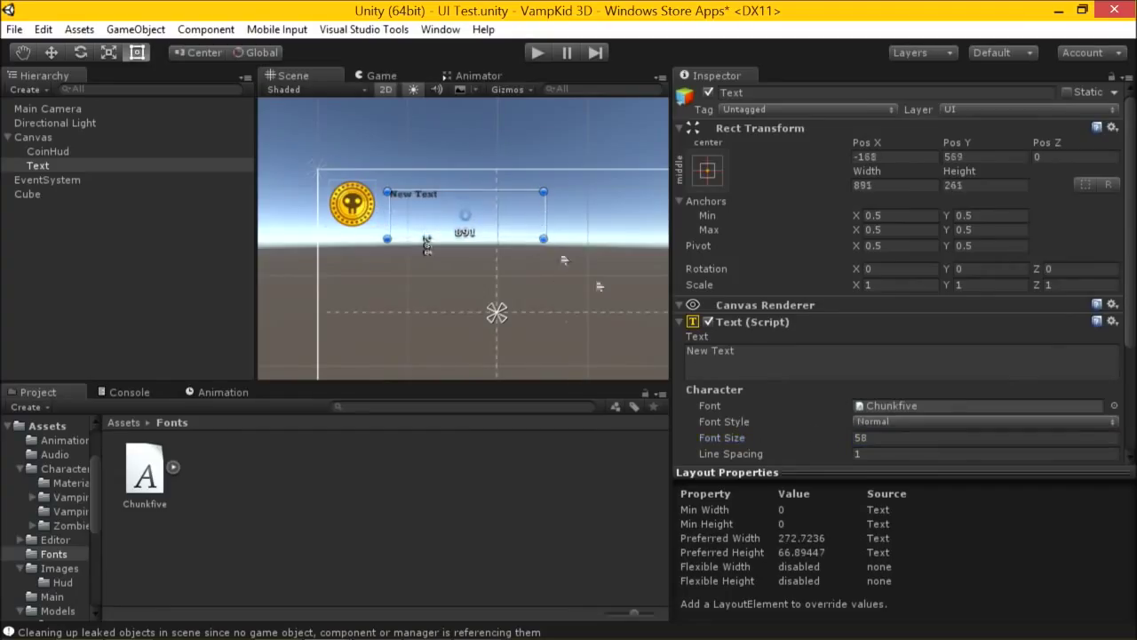
pyautogui.moveTo(738, 442); pyautogui.dragTo(846, 460)
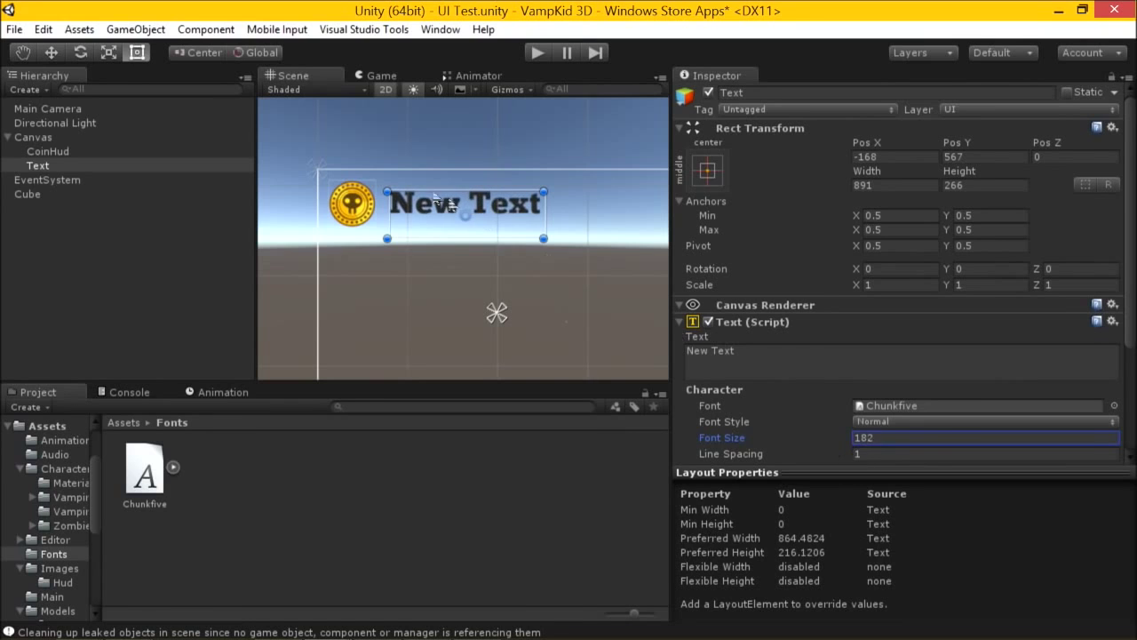
pyautogui.moveTo(543, 238); pyautogui.dragTo(552, 233)
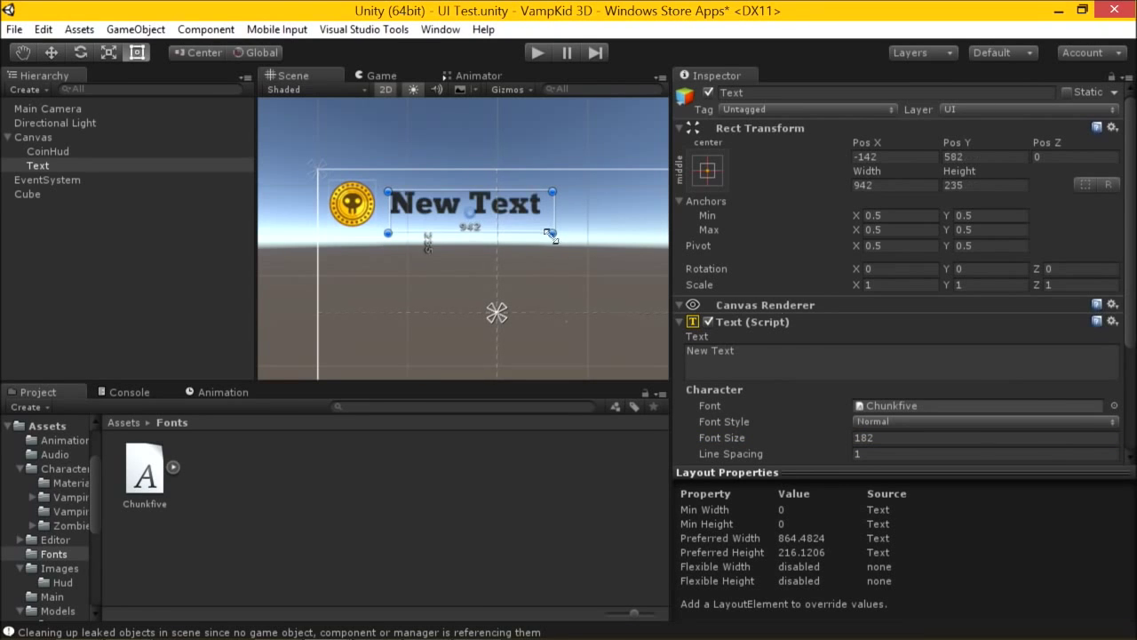
pyautogui.scroll(-3, 926, 391)
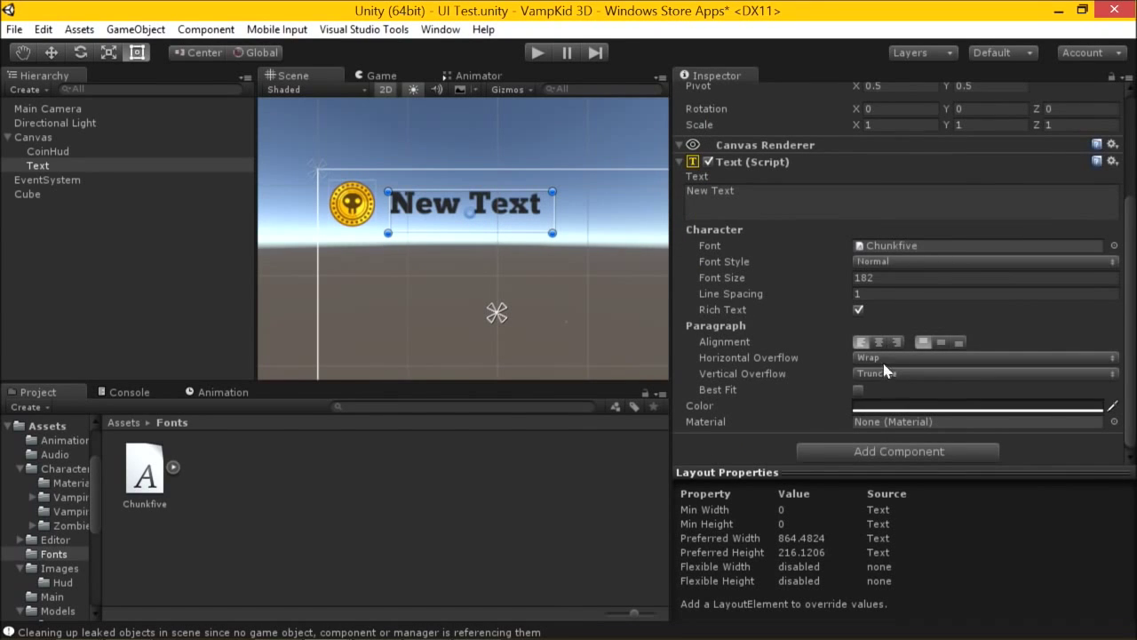
pyautogui.click(1073, 406)
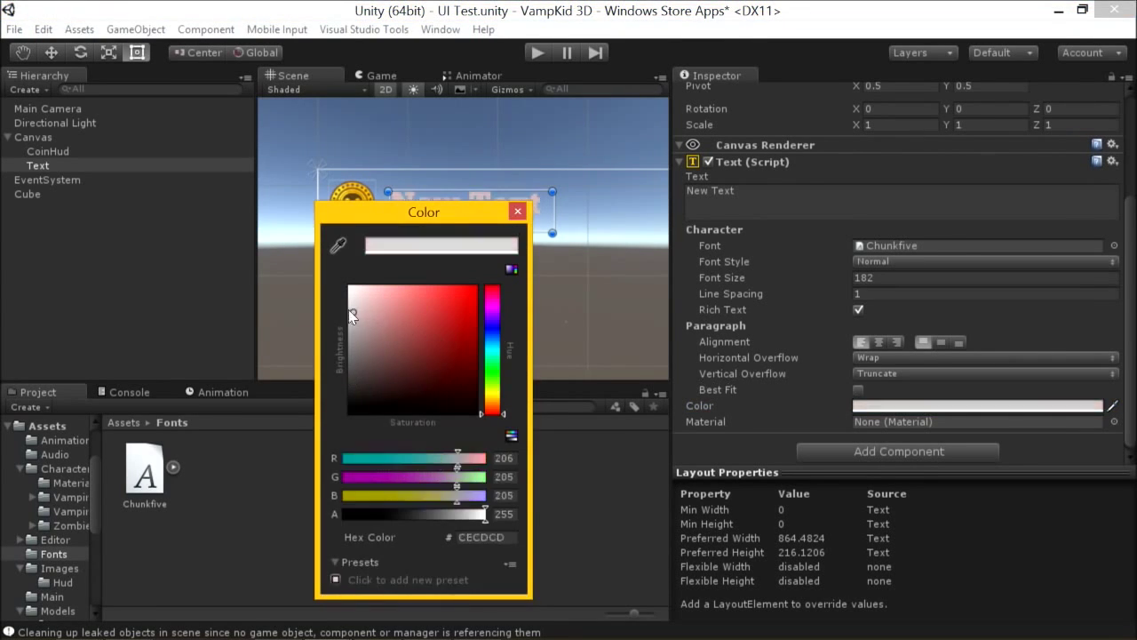
# Set the text colour to white and replace 'New Text' with a single 0
pyautogui.click(515, 212)
pyautogui.click(781, 201)
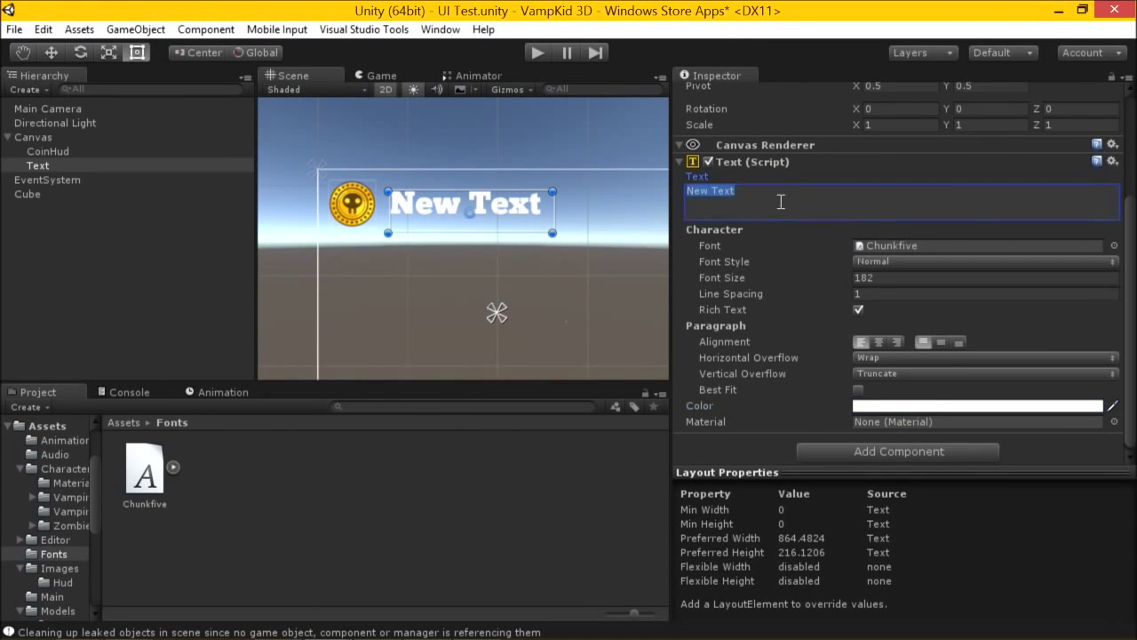
pyautogui.write('0')
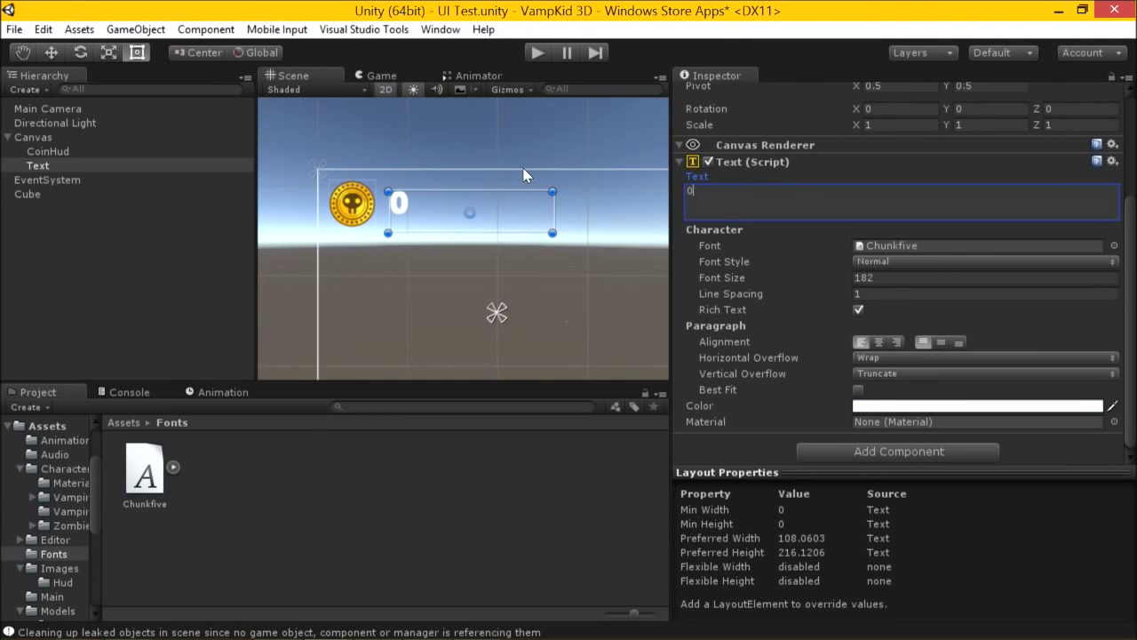
pyautogui.write('dsasssasdasasasdas')
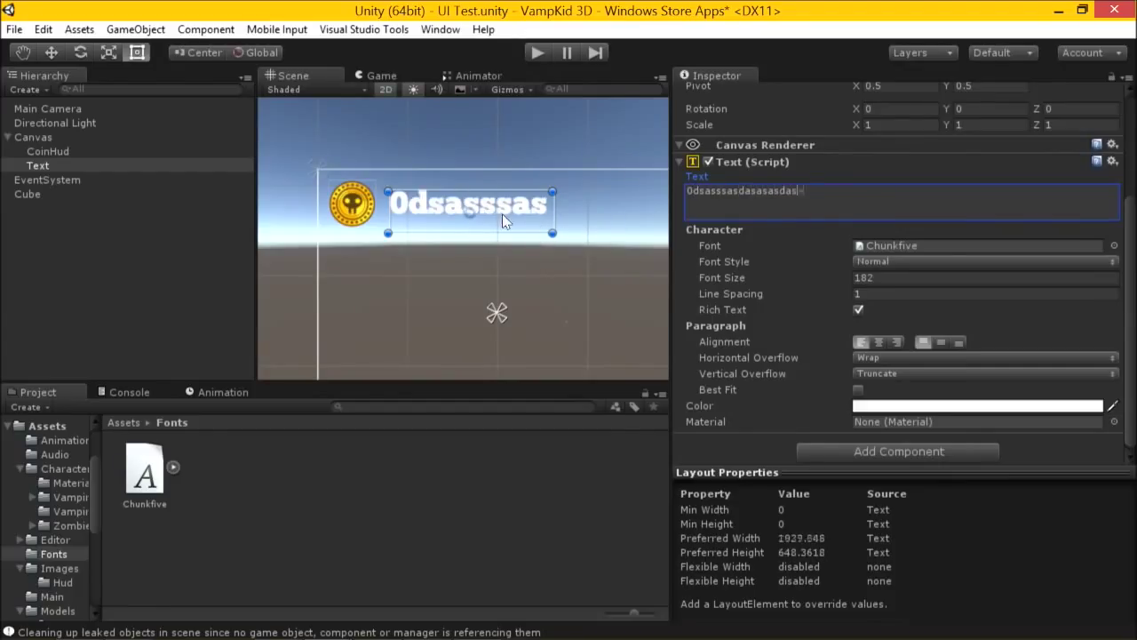
pyautogui.write('as')
pyautogui.press('BackSpace')
pyautogui.press('BackSpace')
pyautogui.press('BackSpace')
pyautogui.press('BackSpace')
pyautogui.press('BackSpace')
pyautogui.press('BackSpace')
pyautogui.press('BackSpace')
pyautogui.press('BackSpace')
pyautogui.press('BackSpace')
pyautogui.press('BackSpace')
pyautogui.press('BackSpace')
pyautogui.press('BackSpace')
pyautogui.press('BackSpace')
pyautogui.press('BackSpace')
pyautogui.press('BackSpace')
pyautogui.press('BackSpace')
pyautogui.press('BackSpace')
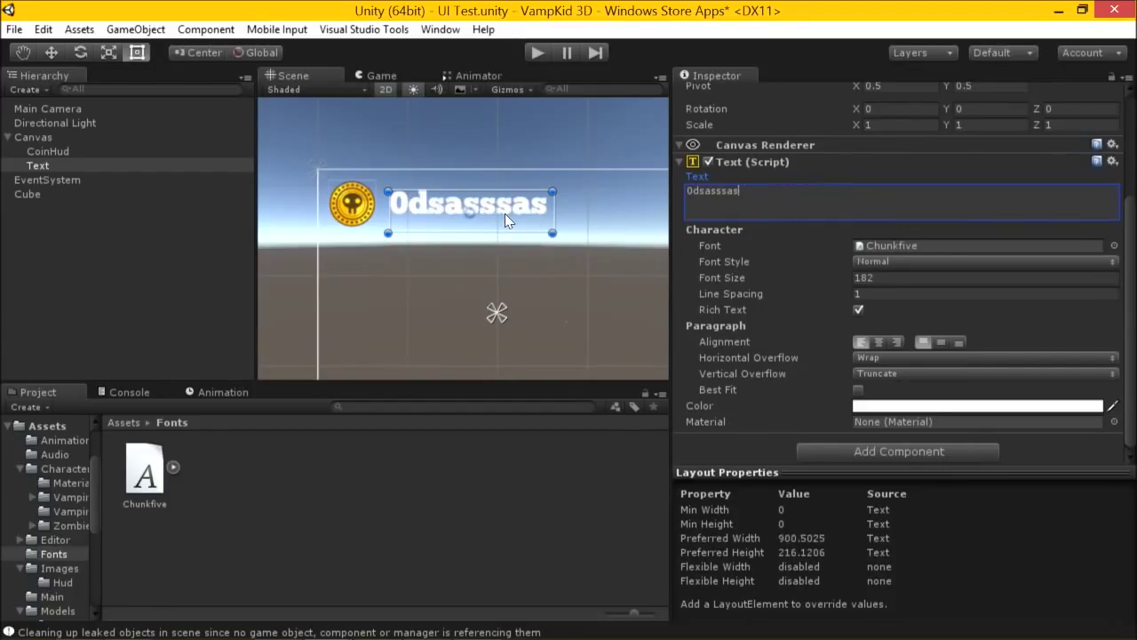
pyautogui.press('BackSpace')
pyautogui.press('BackSpace')
pyautogui.write('0000')
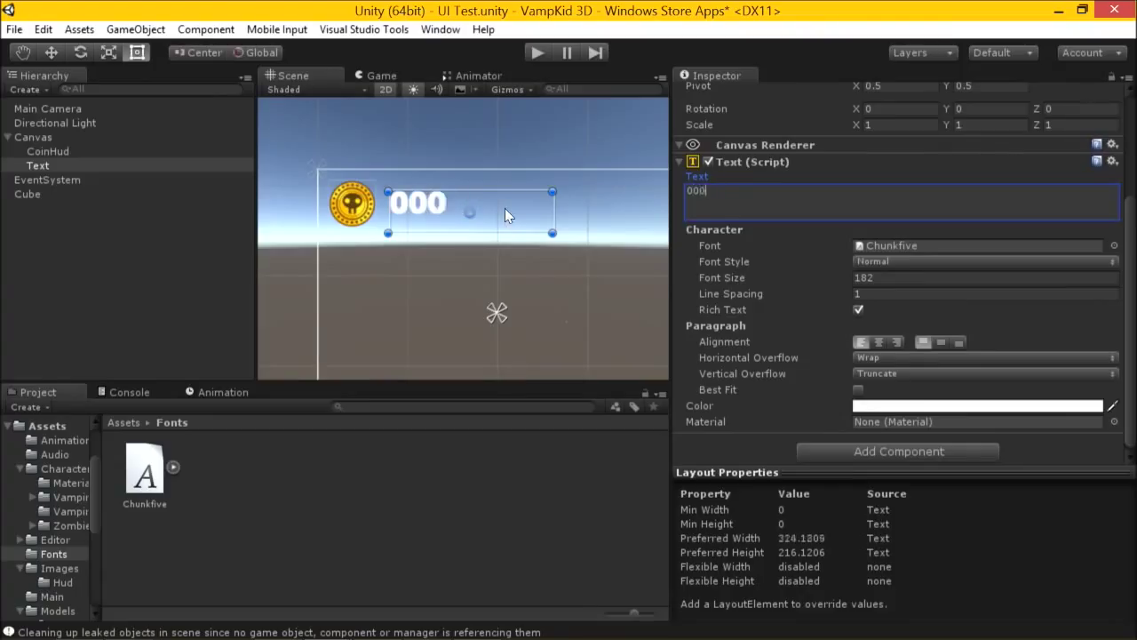
pyautogui.press('BackSpace')
pyautogui.press('BackSpace')
pyautogui.press('BackSpace')
pyautogui.press('BackSpace')
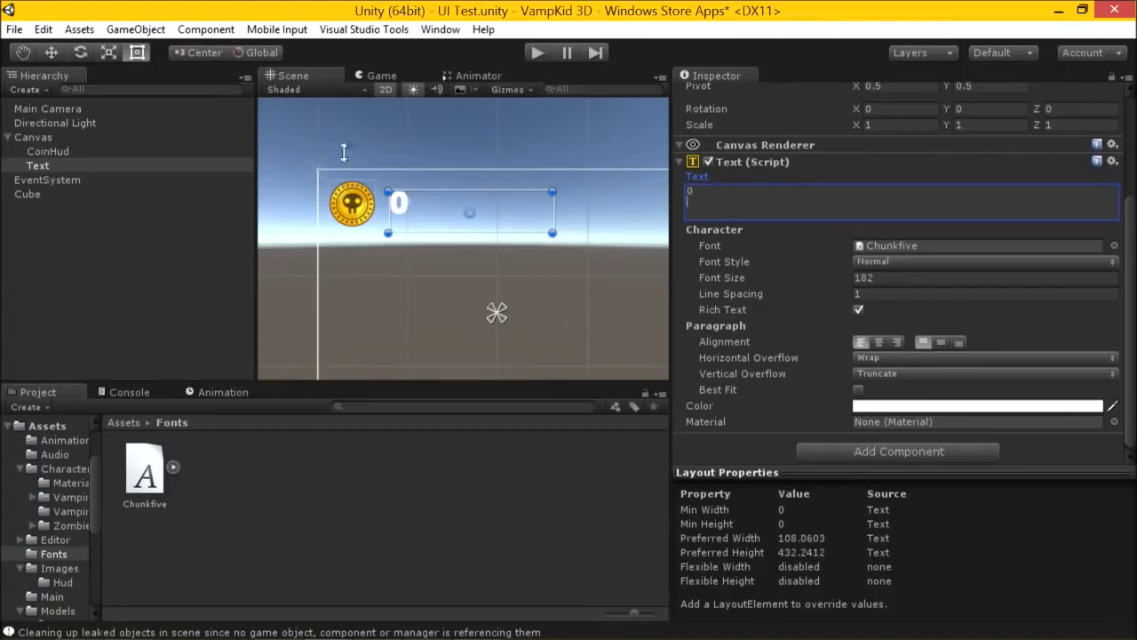
pyautogui.click(418, 218)
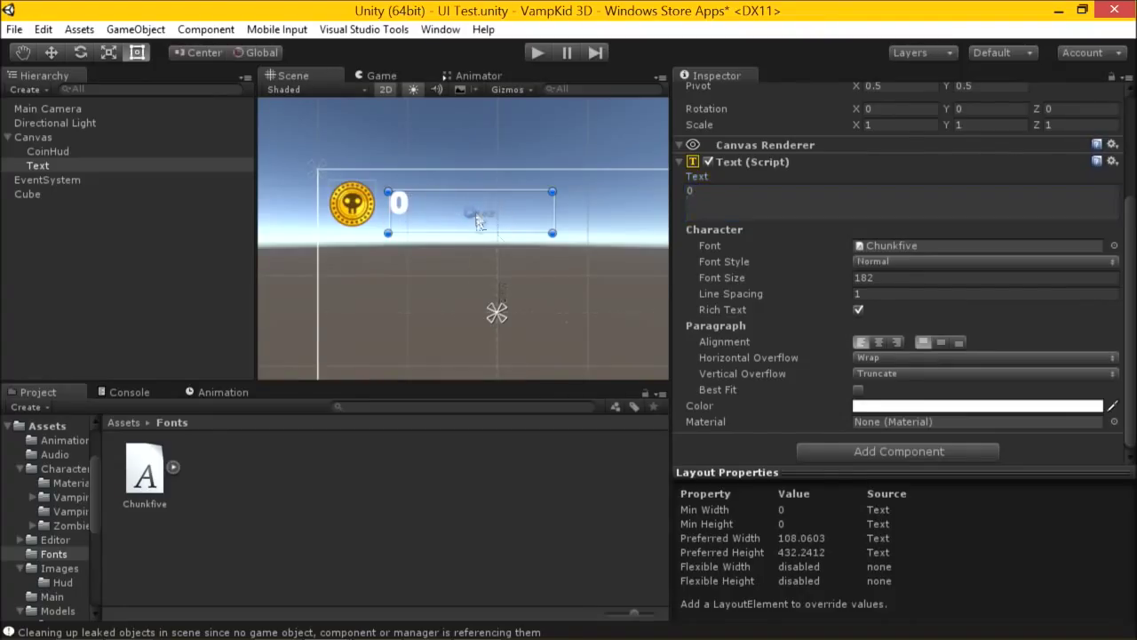
# Turn Best Fit on for the 0 text, adjust its rect, turn Best Fit off, and save with Ctrl+S
pyautogui.click(858, 391)
pyautogui.moveTo(552, 226)
pyautogui.mouseDown()
pyautogui.moveTo(552, 266)
pyautogui.moveTo(428, 302)
pyautogui.moveTo(427, 229)
pyautogui.moveTo(551, 232)
pyautogui.mouseUp()
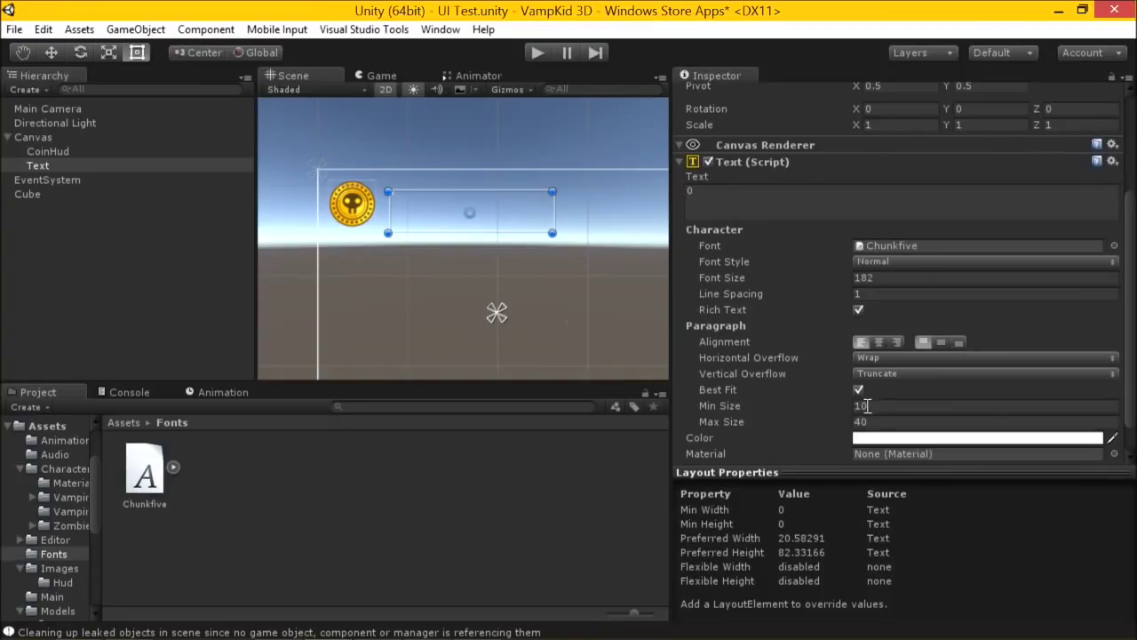
pyautogui.click(858, 391)
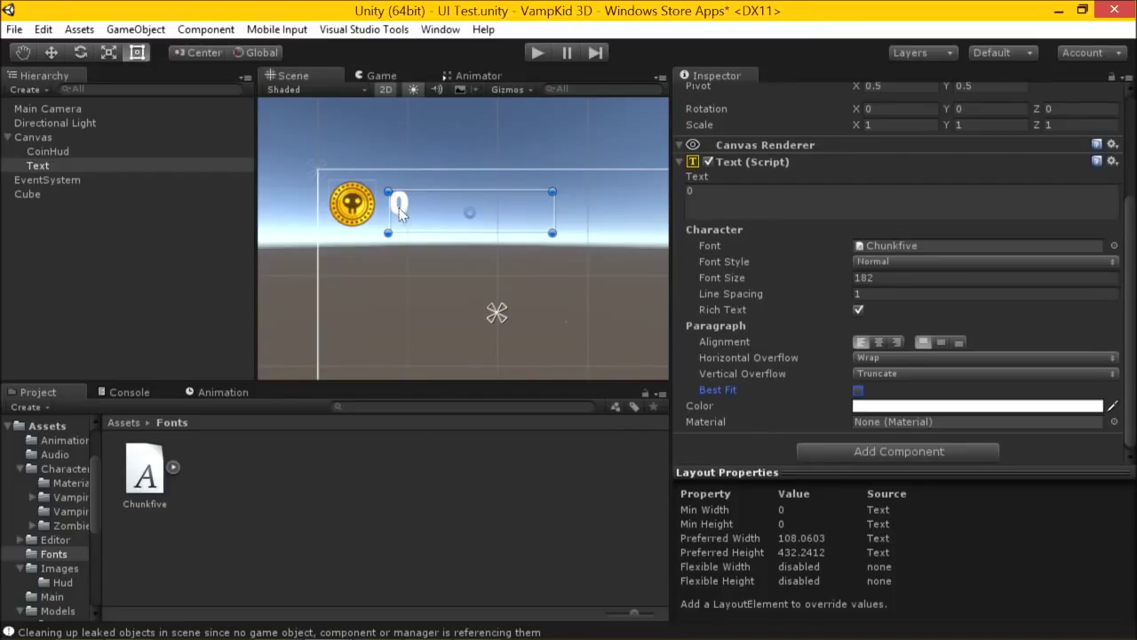
pyautogui.hotkey('ctrl', 's')
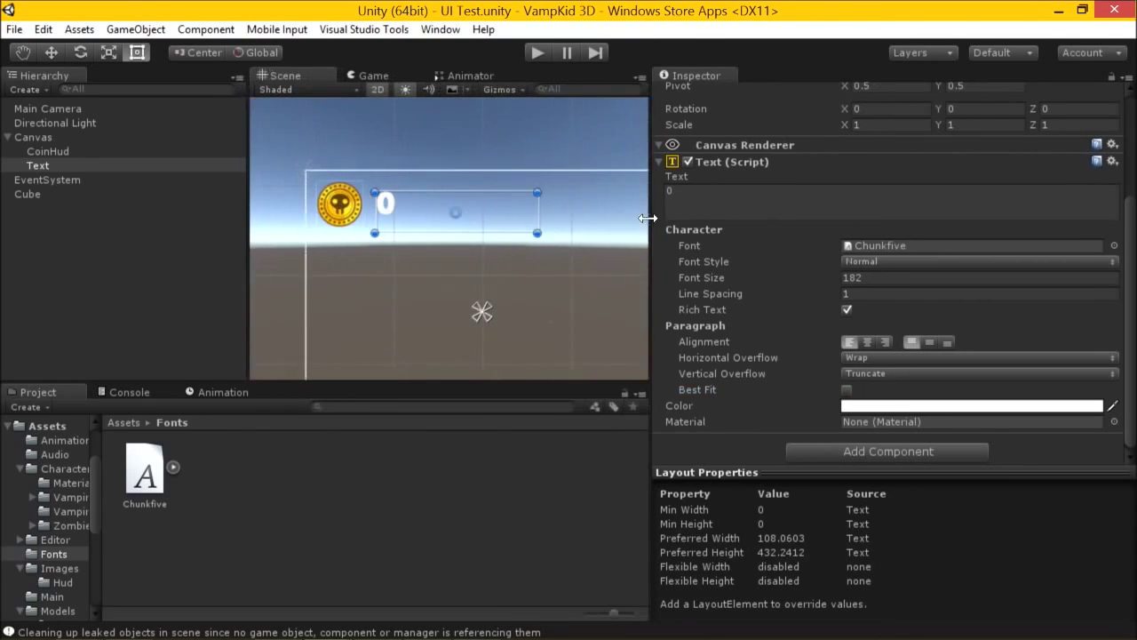
pyautogui.moveTo(647, 217); pyautogui.dragTo(592, 238)
# Preview the score in the Game view, widen the Scene view, and duplicate the 0 text with Ctrl+D
pyautogui.click(342, 77)
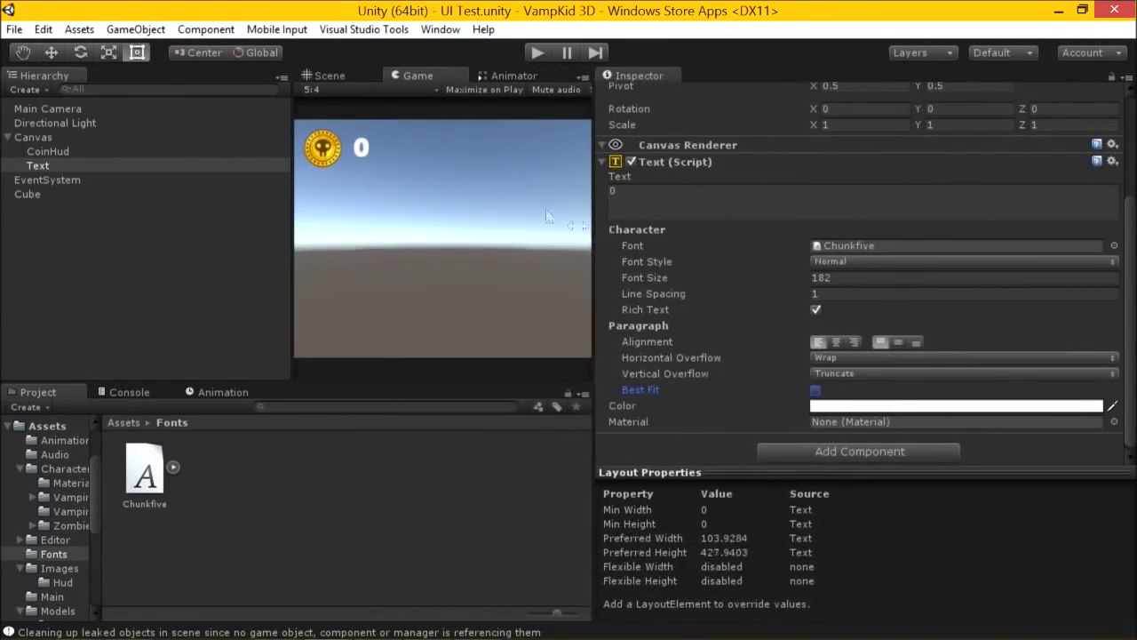
pyautogui.click(324, 76)
pyautogui.moveTo(412, 229); pyautogui.dragTo(386, 206, button='middle')
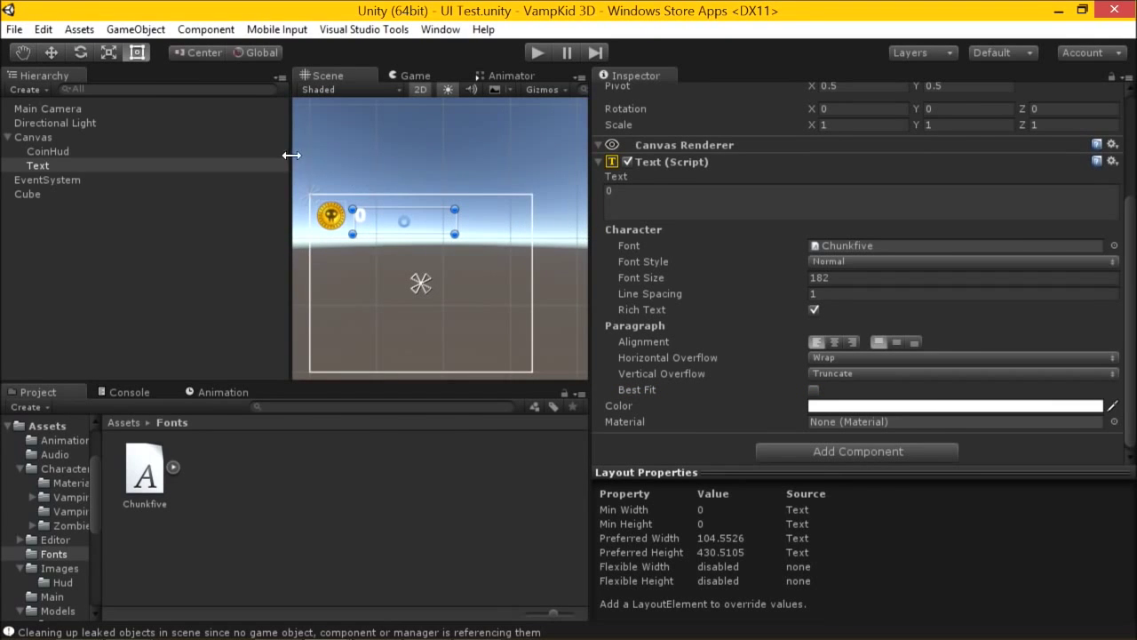
pyautogui.moveTo(287, 152); pyautogui.dragTo(179, 157)
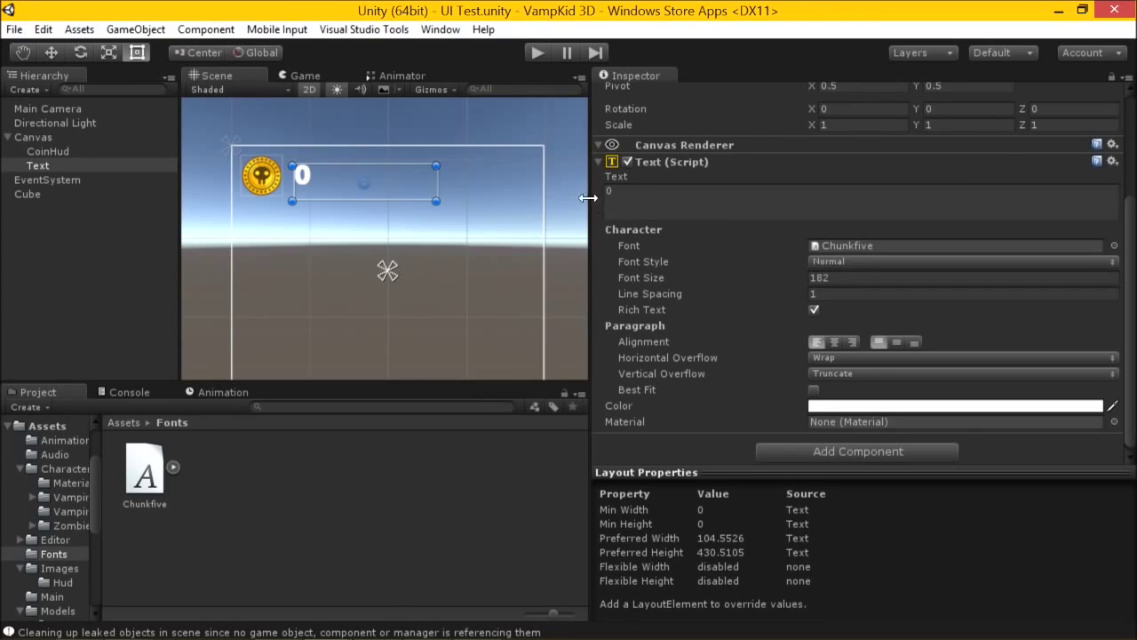
pyautogui.moveTo(588, 197); pyautogui.dragTo(651, 199)
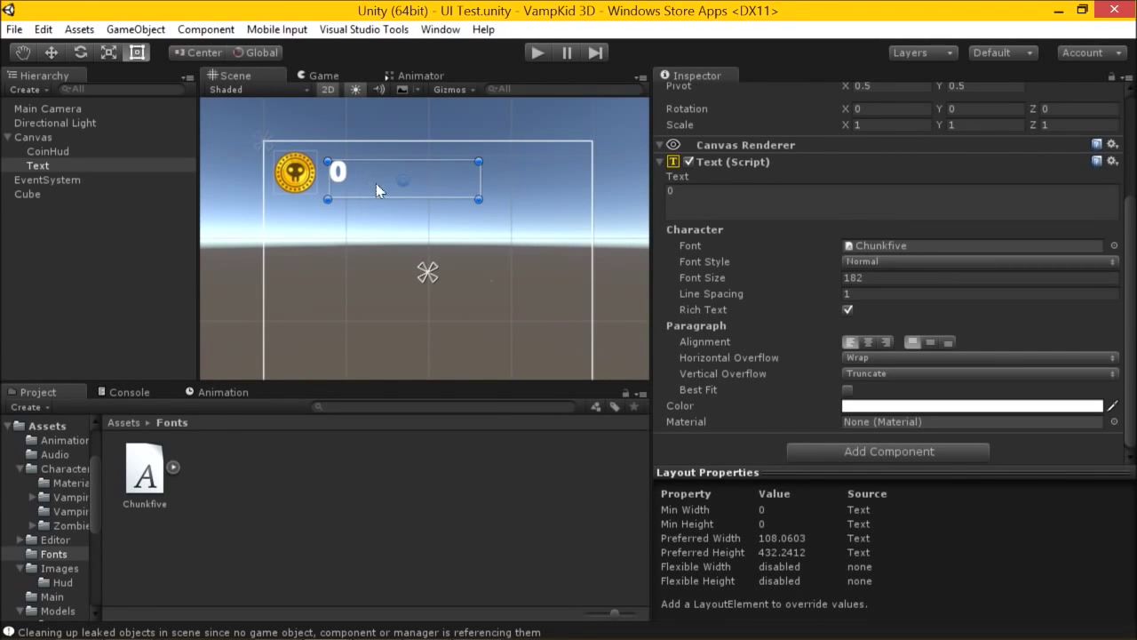
pyautogui.hotkey('ctrl', 'd')
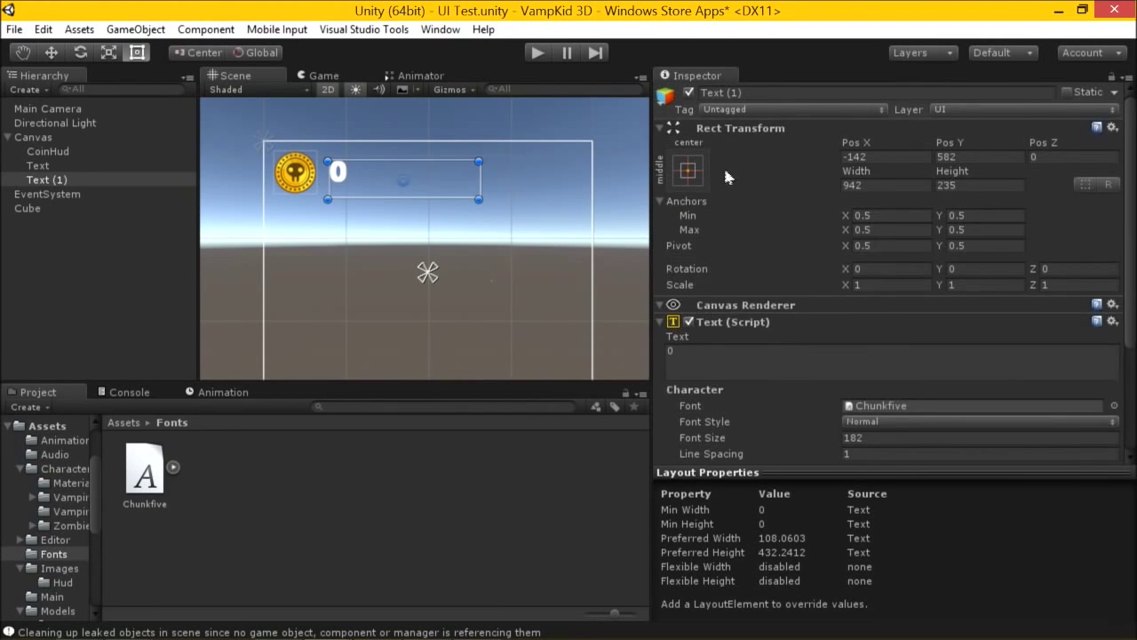
# Anchor the duplicate Text (1) to the canvas top-right corner, setting pivot and position, and nudge it down
pyautogui.click(690, 169)
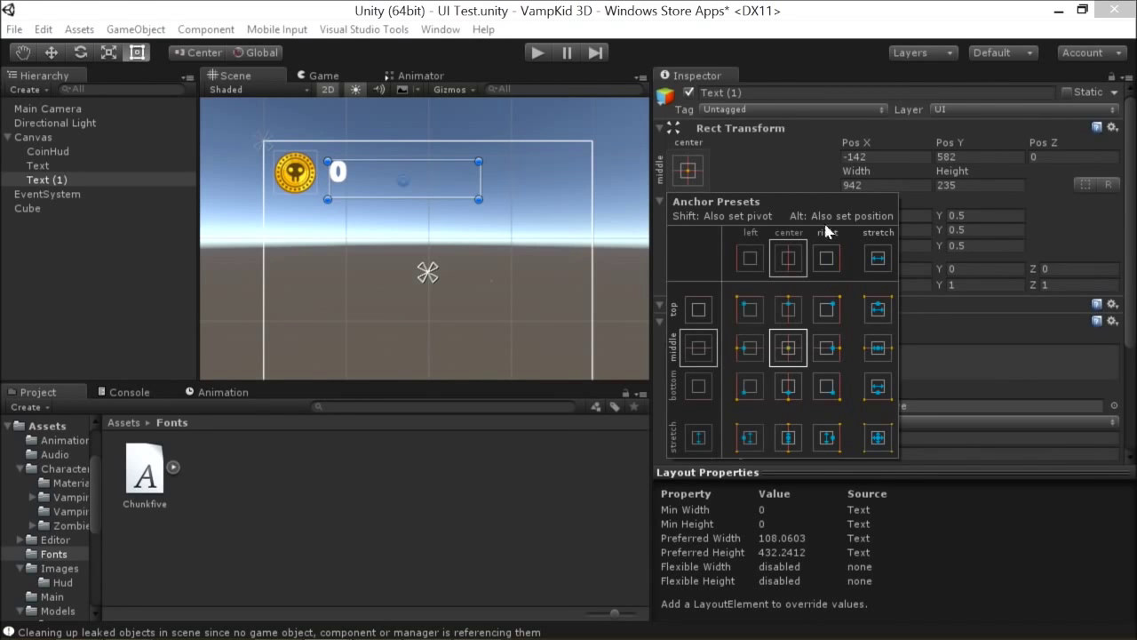
pyautogui.hotkey('shift', 'alt')
pyautogui.keyDown('alt'); pyautogui.keyDown('shift'); pyautogui.click(833, 314); pyautogui.keyUp('shift'); pyautogui.keyUp('alt')
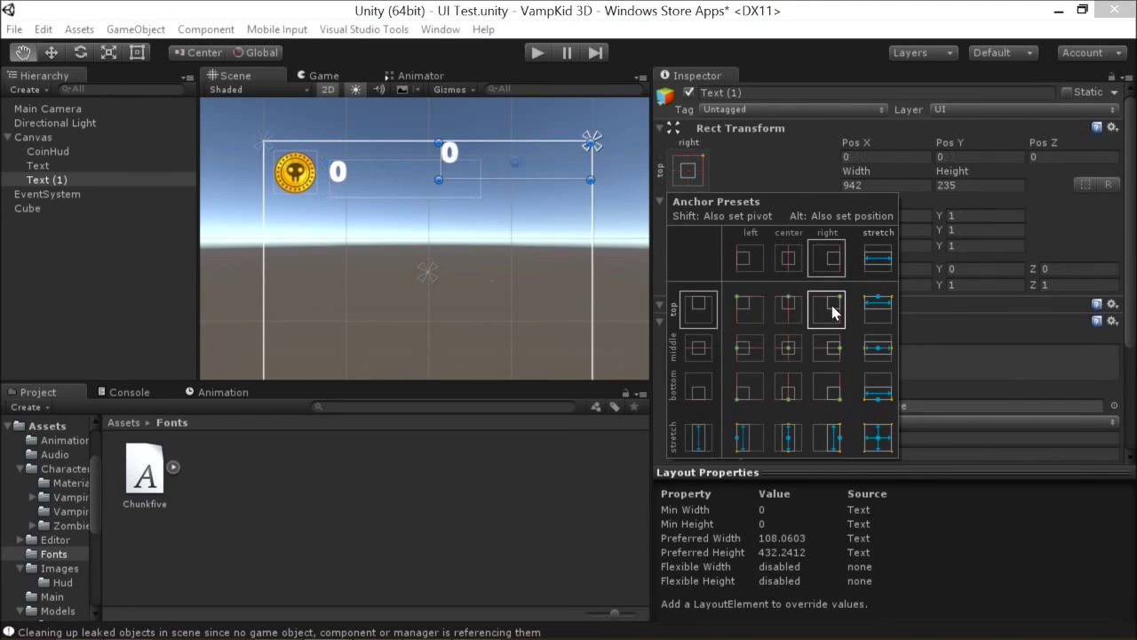
pyautogui.click(535, 165)
pyautogui.moveTo(533, 179); pyautogui.dragTo(537, 184)
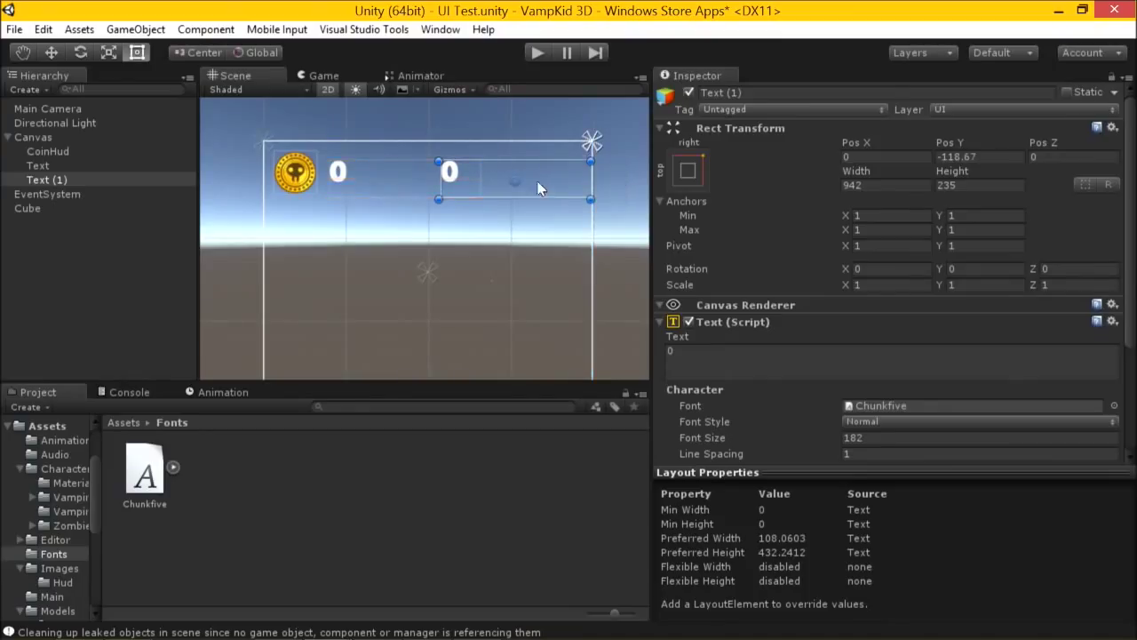
# Set the duplicate's text to 0 and right-align it
pyautogui.click(756, 351)
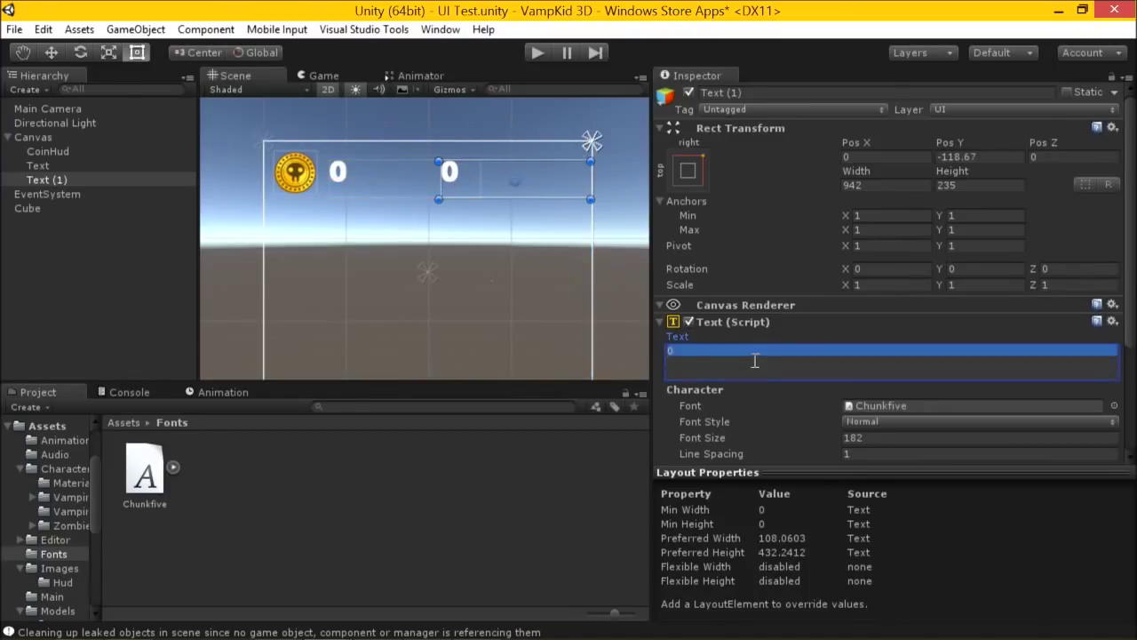
pyautogui.write('000000')
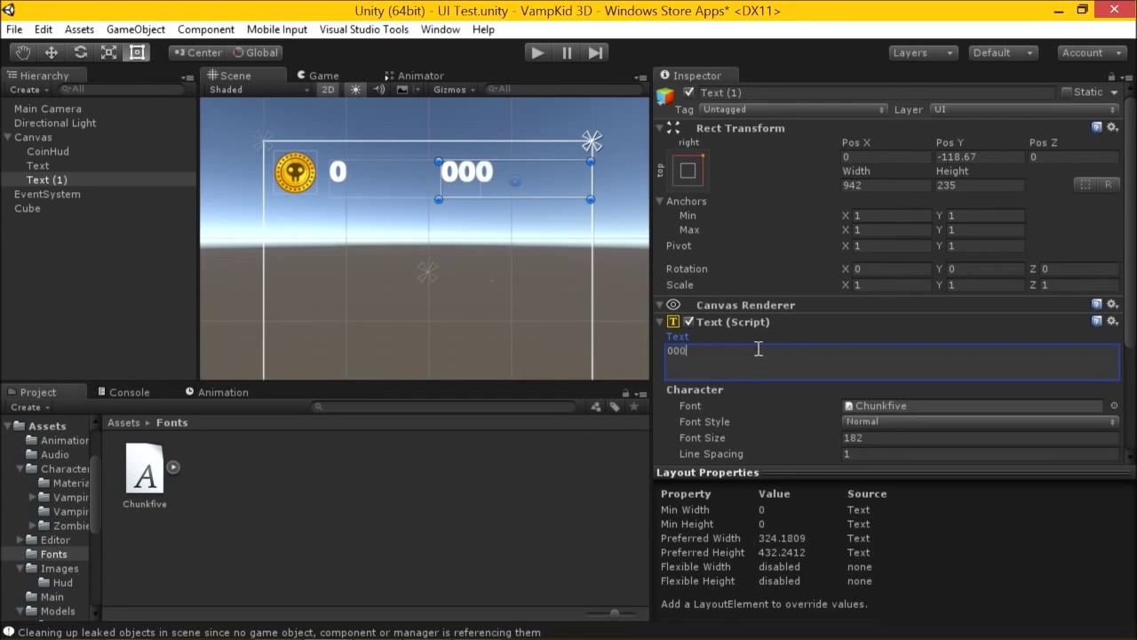
pyautogui.press('BackSpace')
pyautogui.press('BackSpace')
pyautogui.press('BackSpace')
pyautogui.press('BackSpace')
pyautogui.press('BackSpace')
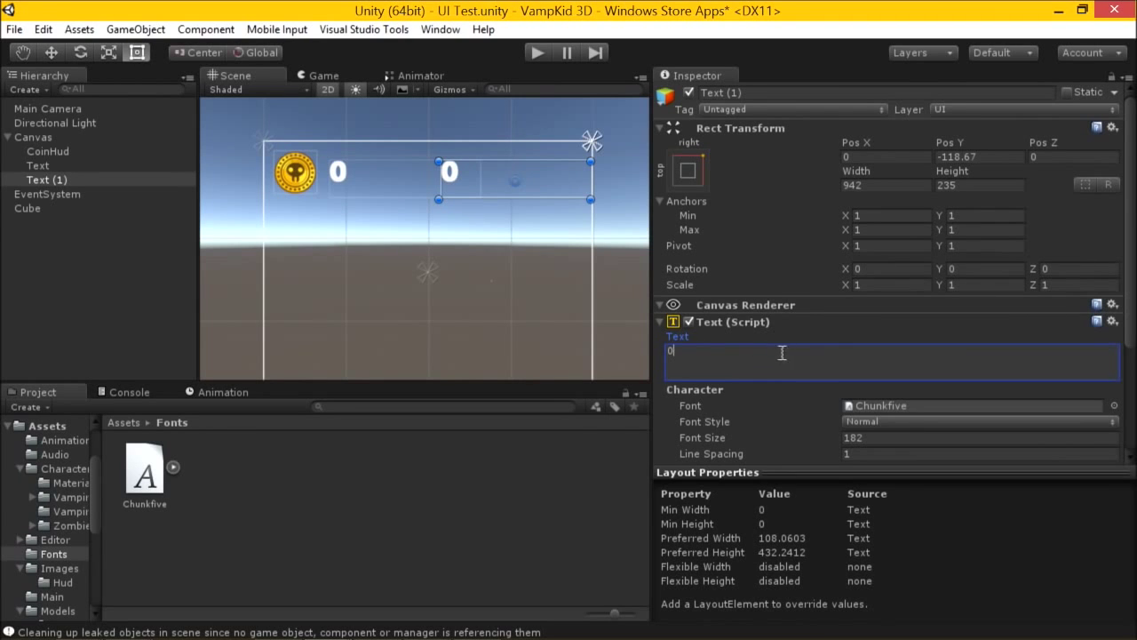
pyautogui.scroll(-3, 800, 355)
pyautogui.click(886, 339)
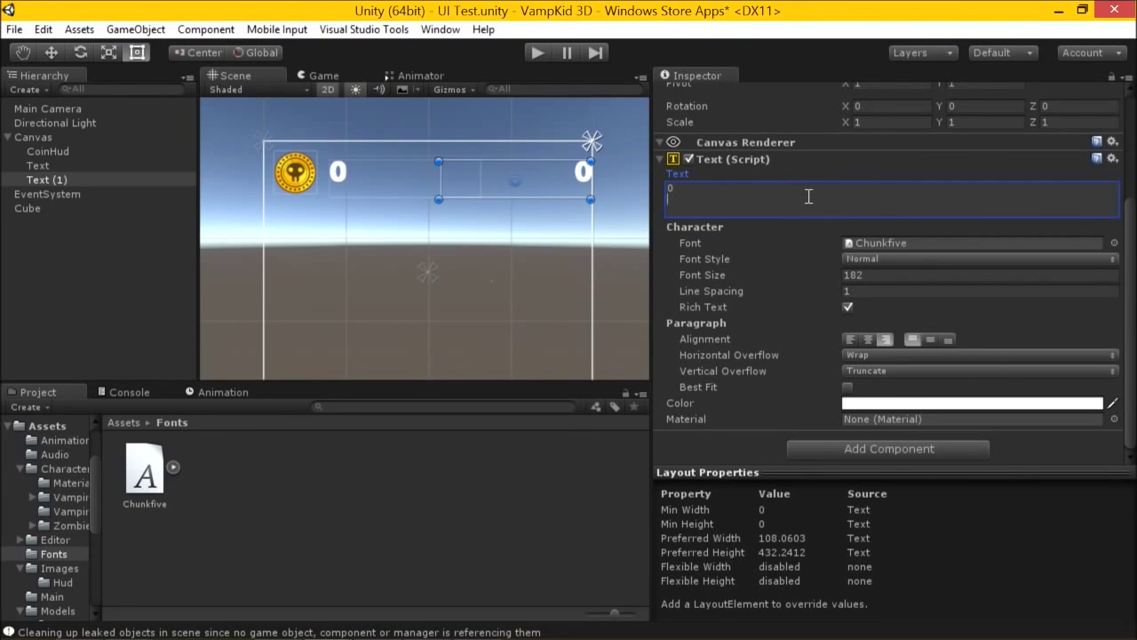
pyautogui.press('BackSpace')
pyautogui.write('0099888')
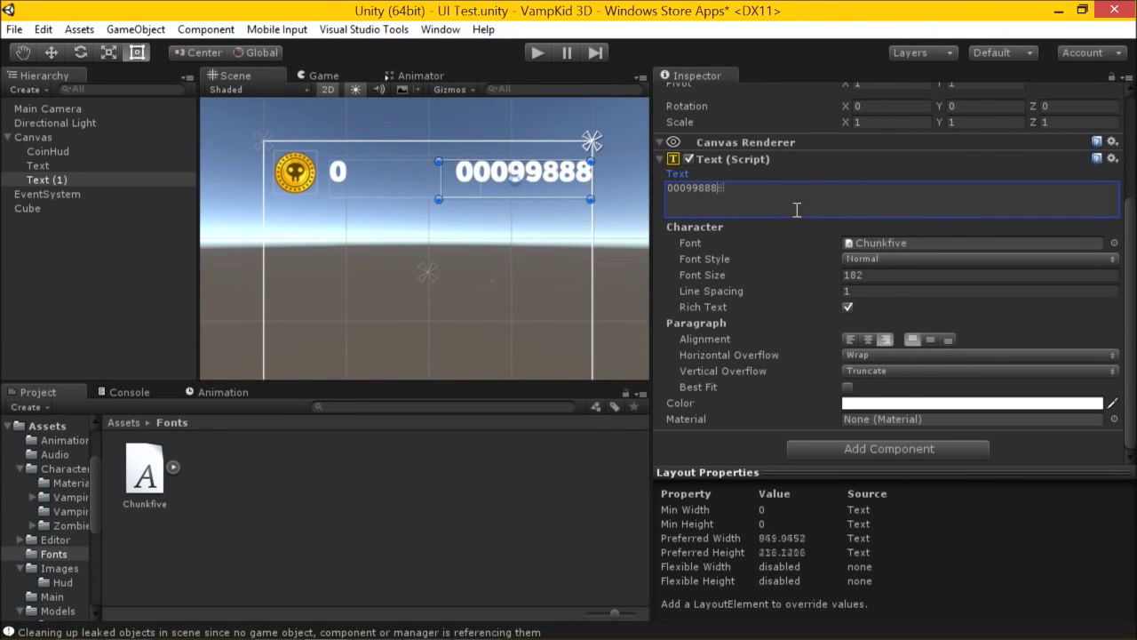
pyautogui.write('8')
pyautogui.press('BackSpace')
pyautogui.press('BackSpace')
pyautogui.press('BackSpace')
pyautogui.press('BackSpace')
pyautogui.press('BackSpace')
pyautogui.press('BackSpace')
pyautogui.press('BackSpace')
pyautogui.press('BackSpace')
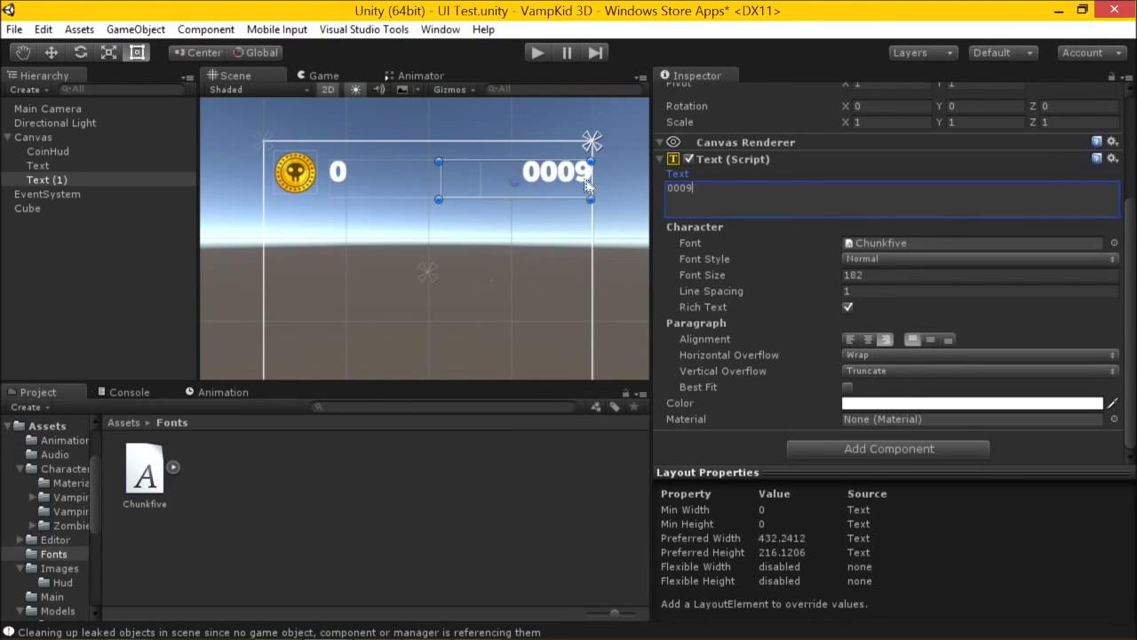
# Move Text (1) left to Pos X -117, change it to read '0 PTS', and save the scene
pyautogui.click(633, 186)
pyautogui.click(582, 176)
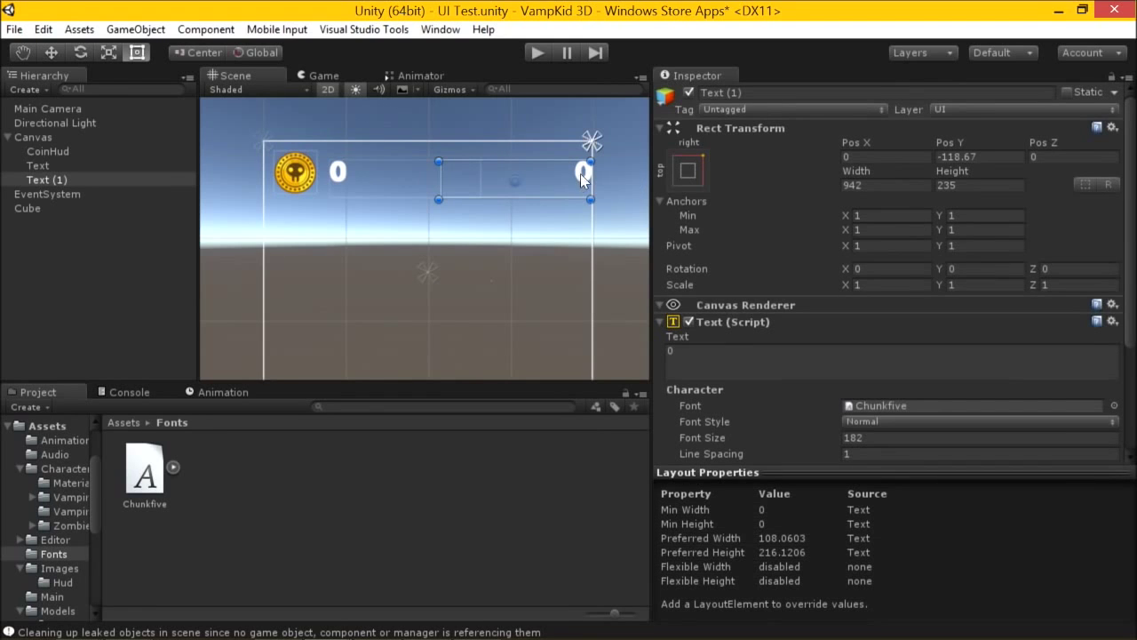
pyautogui.moveTo(564, 176); pyautogui.dragTo(545, 183)
pyautogui.click(763, 353)
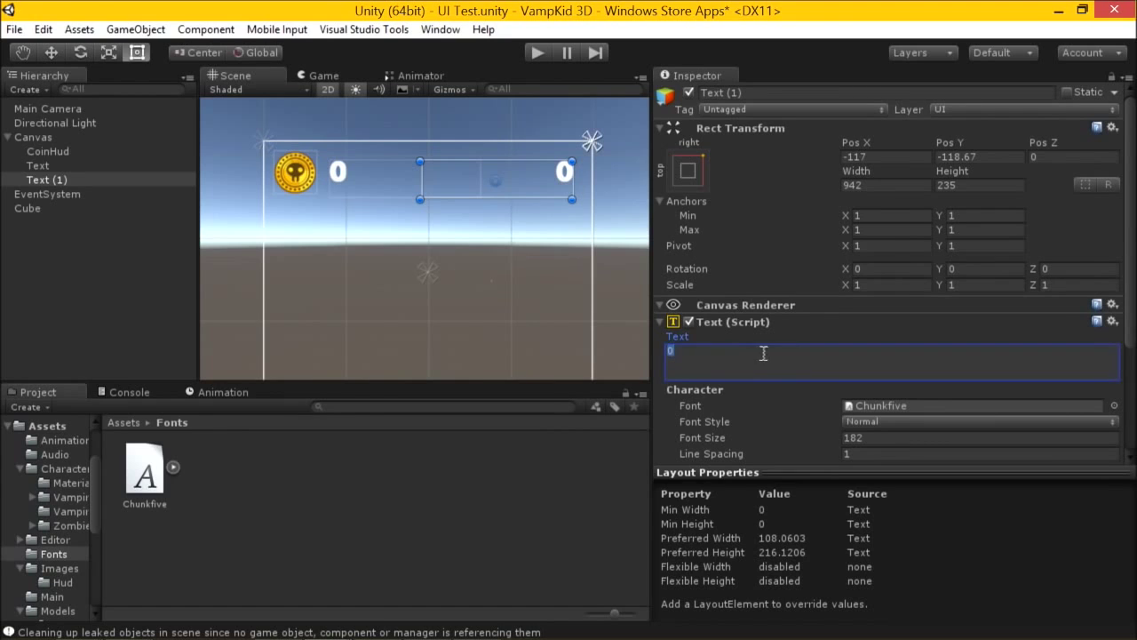
pyautogui.write('PTS')
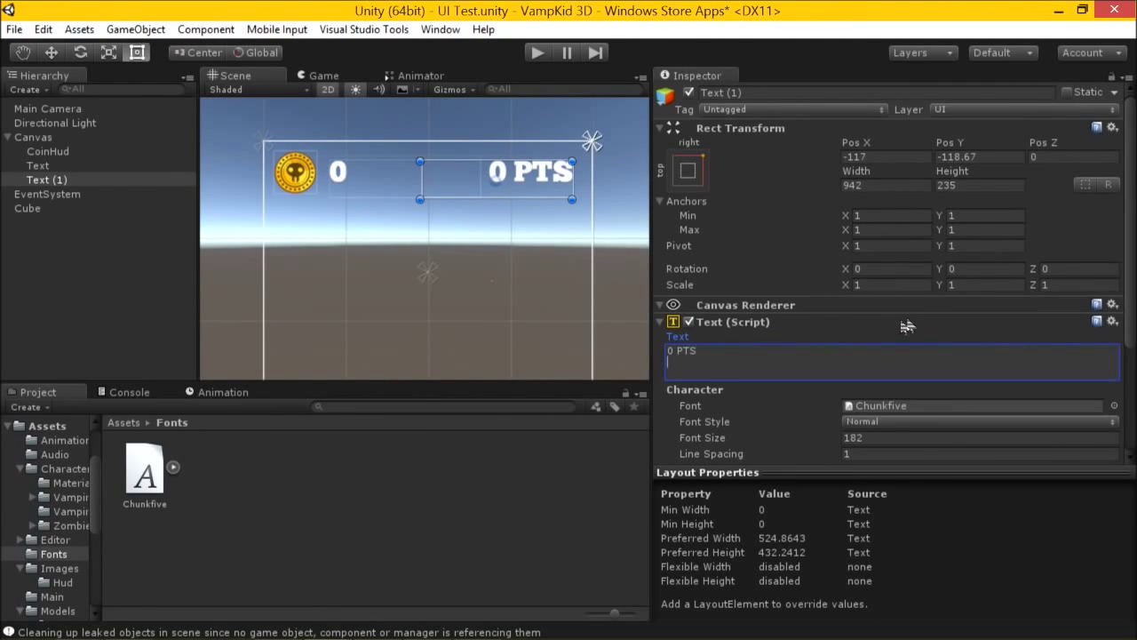
pyautogui.press('BackSpace')
pyautogui.hotkey('ctrl', 's')
# Run the scene in Play mode to see the coin, 0 and 0 PTS labels in the Game view
pyautogui.moveTo(646, 189); pyautogui.dragTo(589, 182)
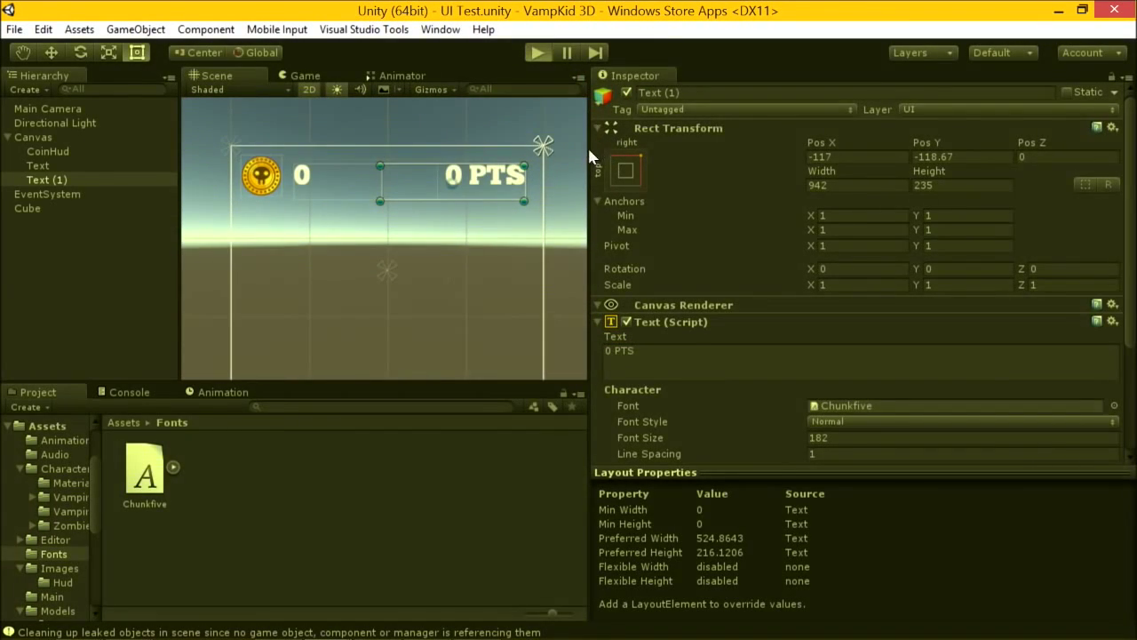
pyautogui.hotkey('ctrl', 'p')
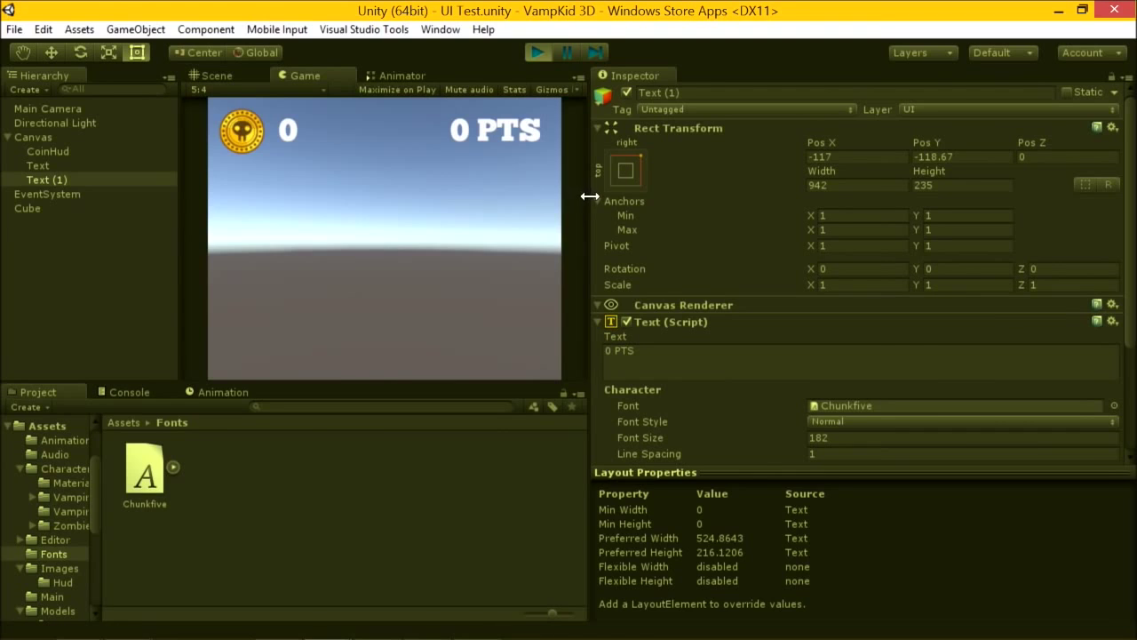
pyautogui.moveTo(590, 195); pyautogui.dragTo(625, 258)
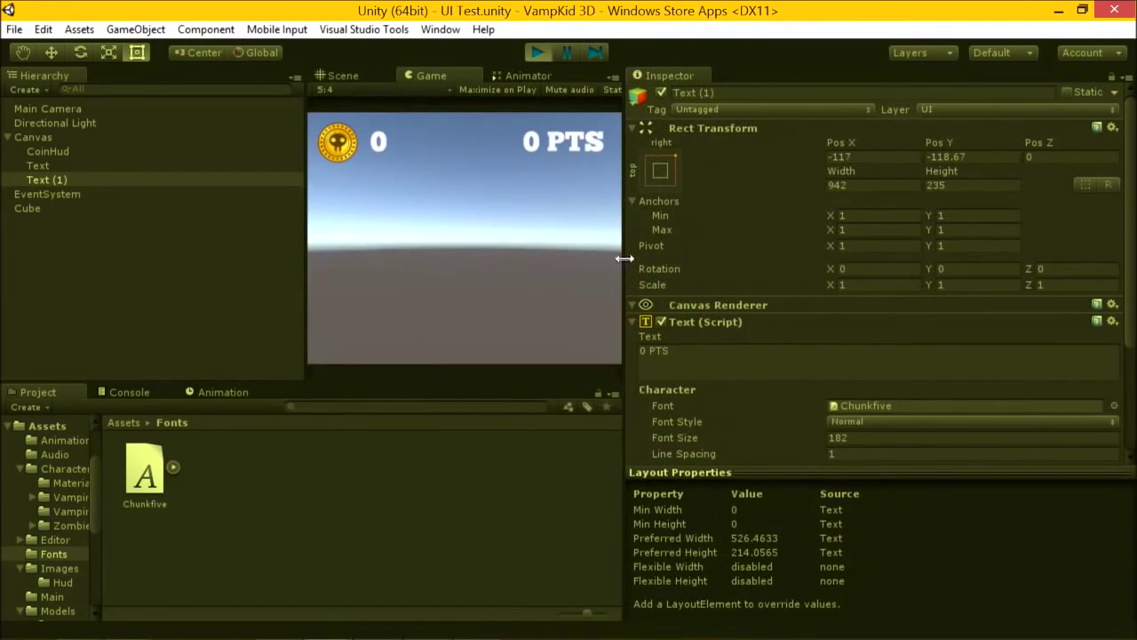
# Stop Play mode and inspect the Text, CoinHud and Text (1) objects
pyautogui.click(535, 52)
pyautogui.click(40, 165)
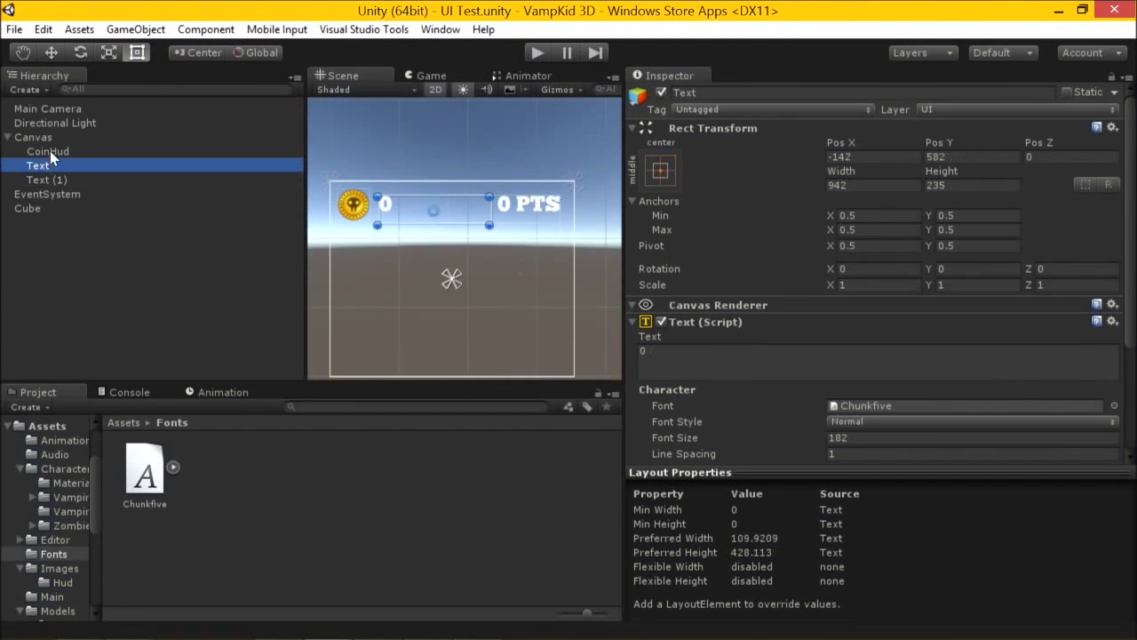
pyautogui.click(50, 151)
pyautogui.click(58, 179)
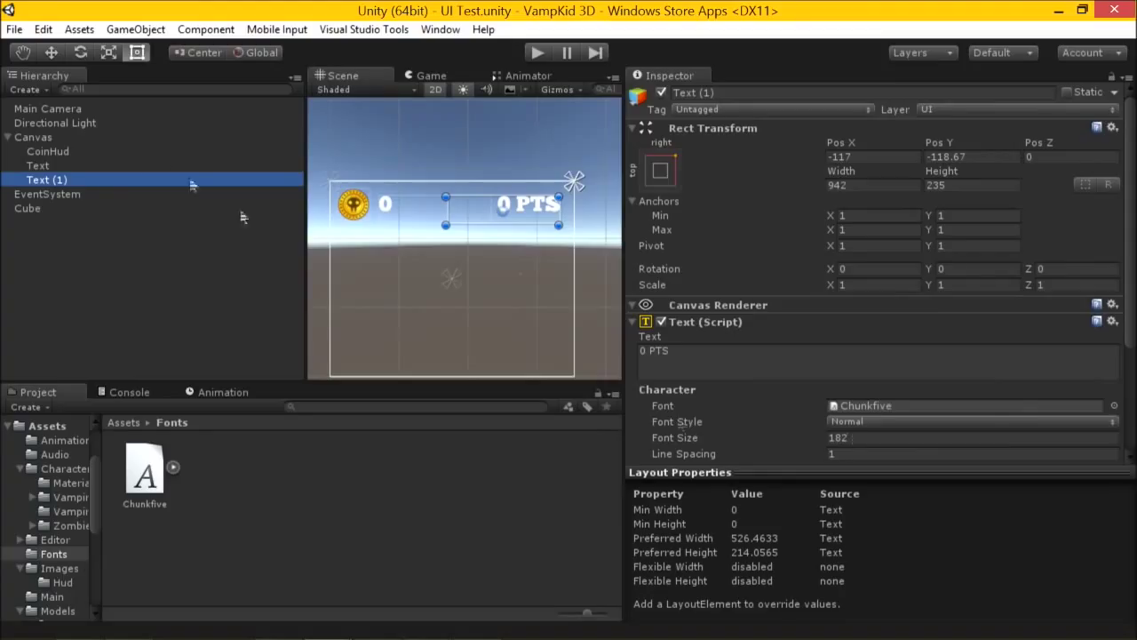
# Select the Canvas to show its 2048 × 1200 reference resolution, and resize the panels
pyautogui.click(36, 137)
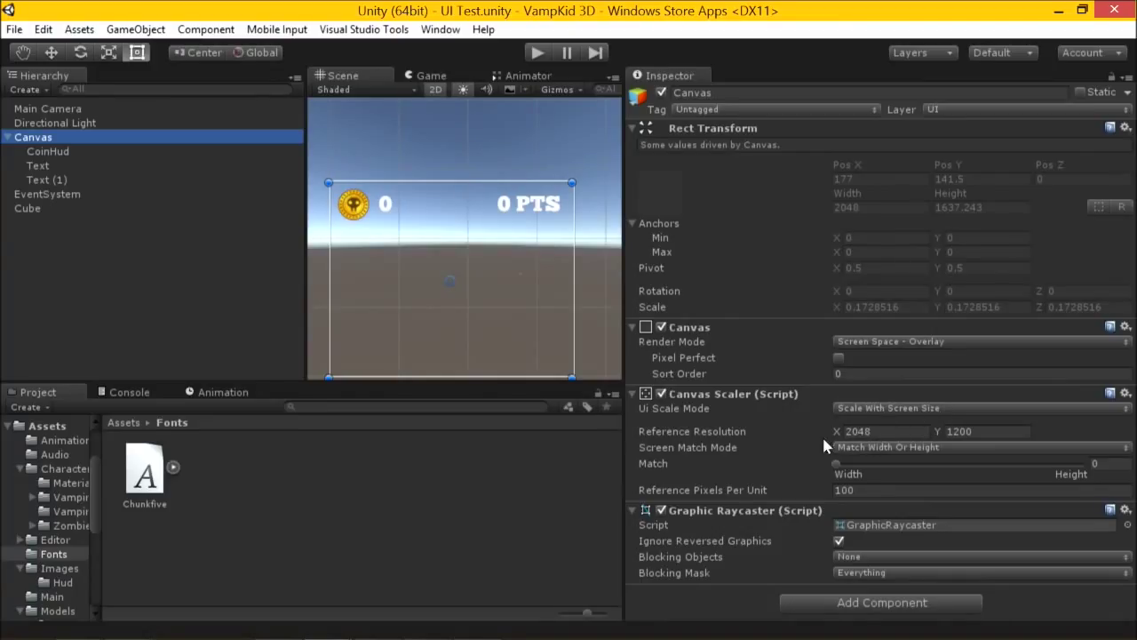
pyautogui.moveTo(624, 197); pyautogui.dragTo(762, 215)
pyautogui.moveTo(373, 204); pyautogui.dragTo(197, 190)
pyautogui.hotkey('alt', 'Tab')
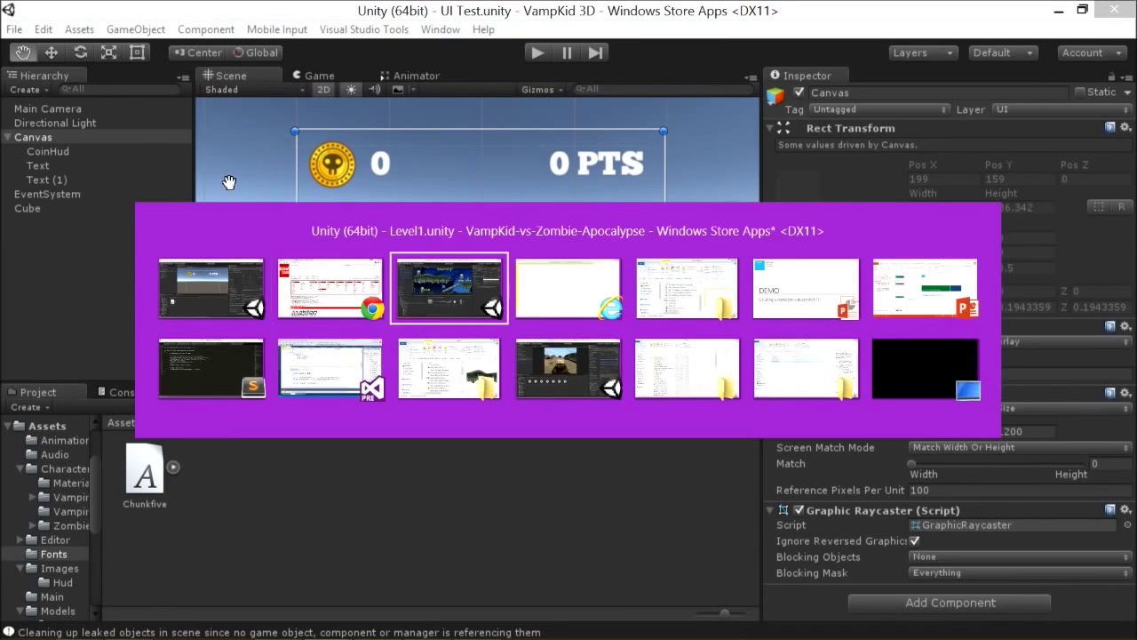
# Add a UI Panel under the Canvas and centre it in the scene view
pyautogui.press('Escape')
pyautogui.click(133, 29)
pyautogui.moveTo(101, 167)
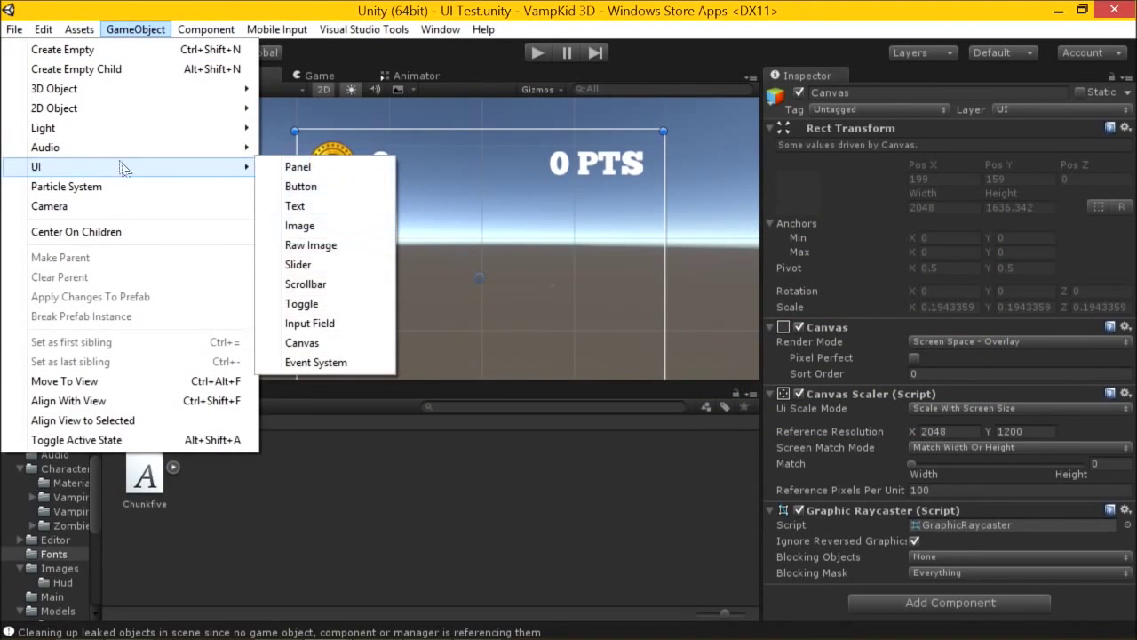
pyautogui.click(299, 169)
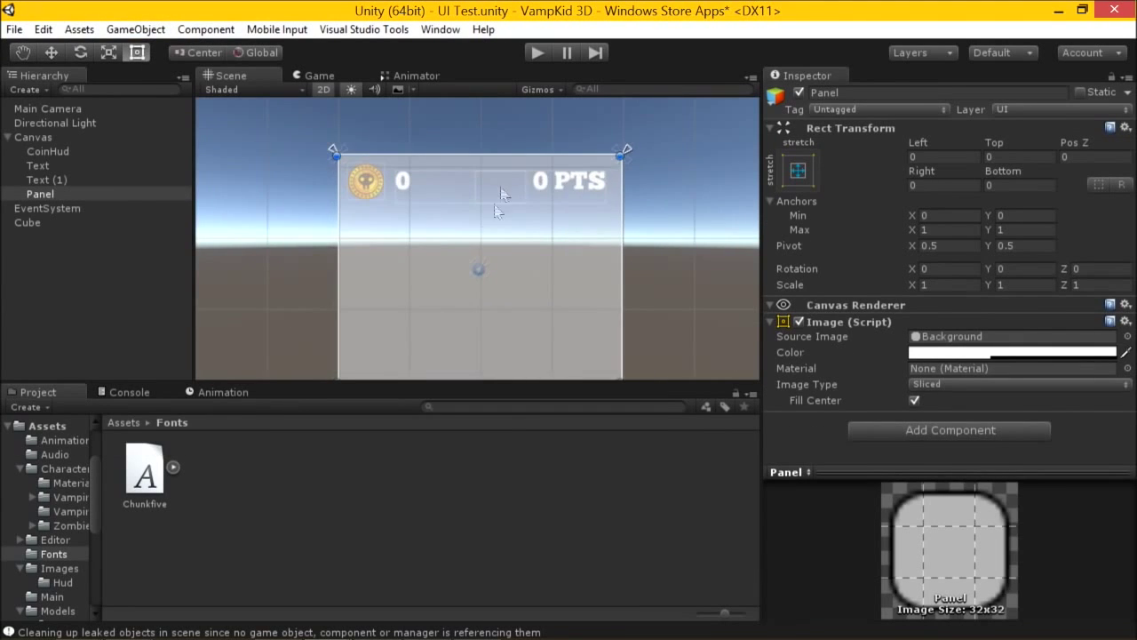
pyautogui.moveTo(497, 210); pyautogui.dragTo(517, 175, button='middle')
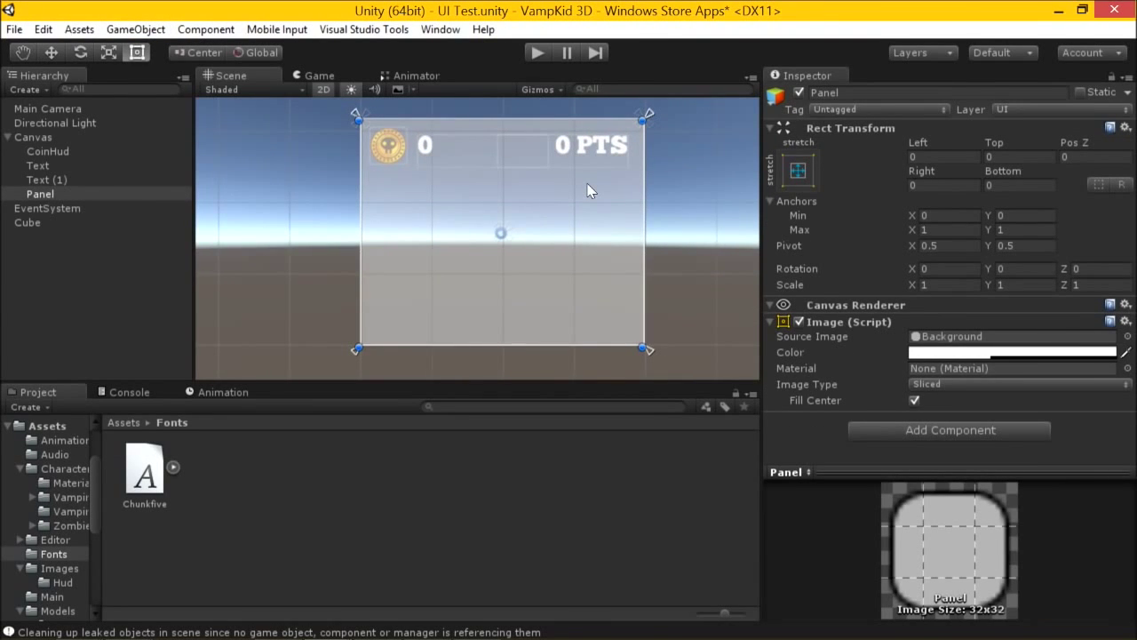
# Move CoinHud, Text and Text (1) into the Panel
pyautogui.click(33, 137)
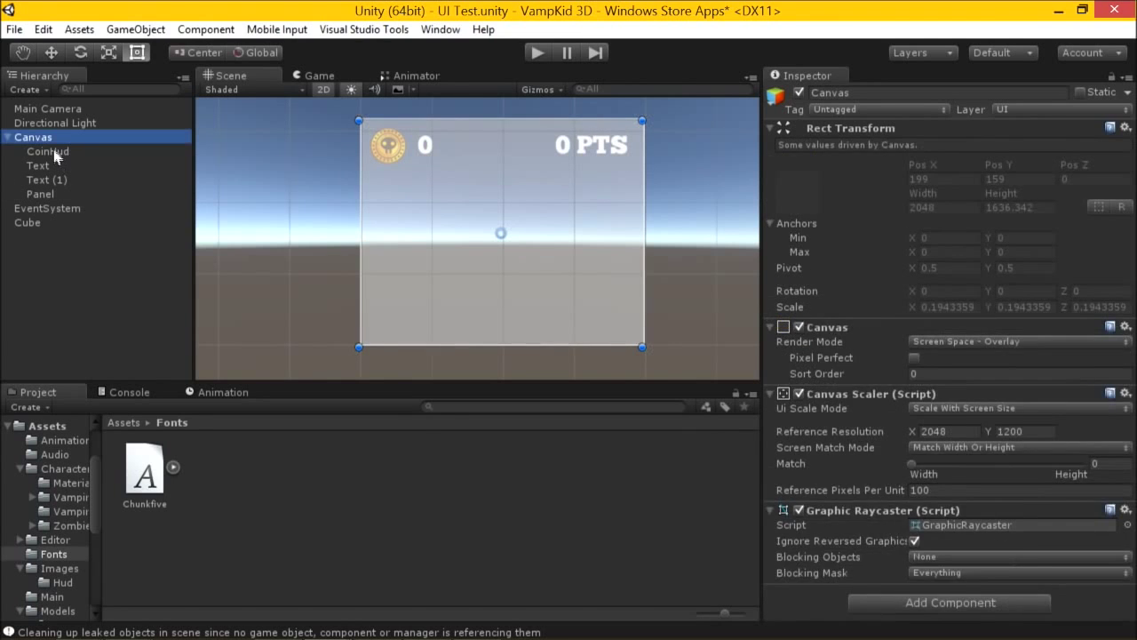
pyautogui.moveTo(48, 151); pyautogui.dragTo(53, 194)
pyautogui.keyDown('shift'); pyautogui.click(49, 180); pyautogui.keyUp('shift')
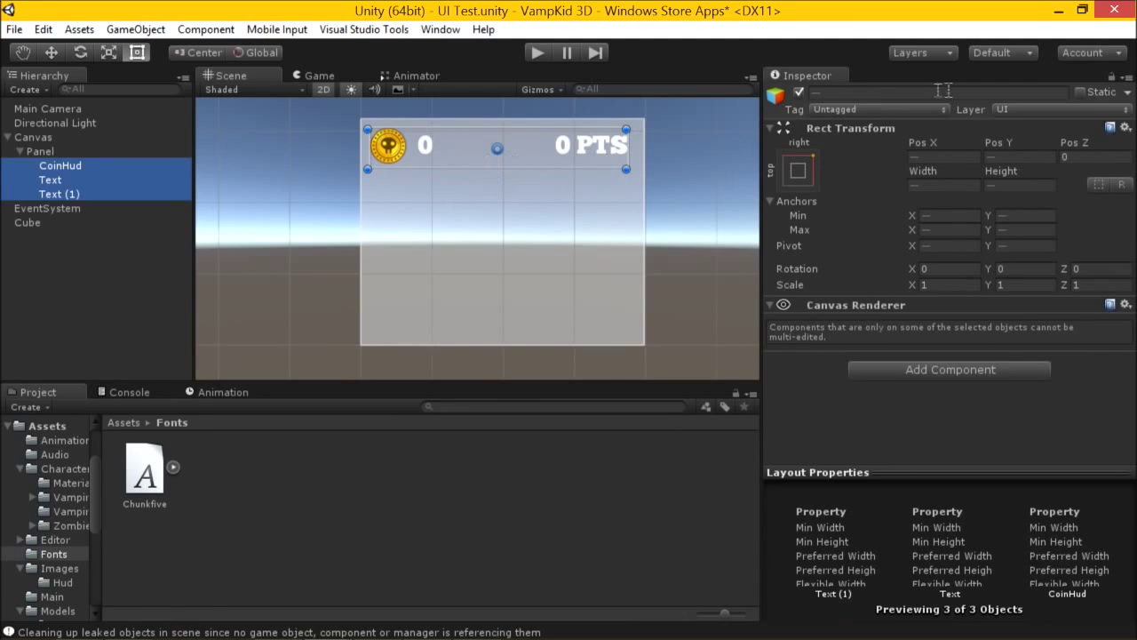
# Toggle the Panel's visibility off and on to check its contents
pyautogui.click(153, 155)
pyautogui.click(799, 93)
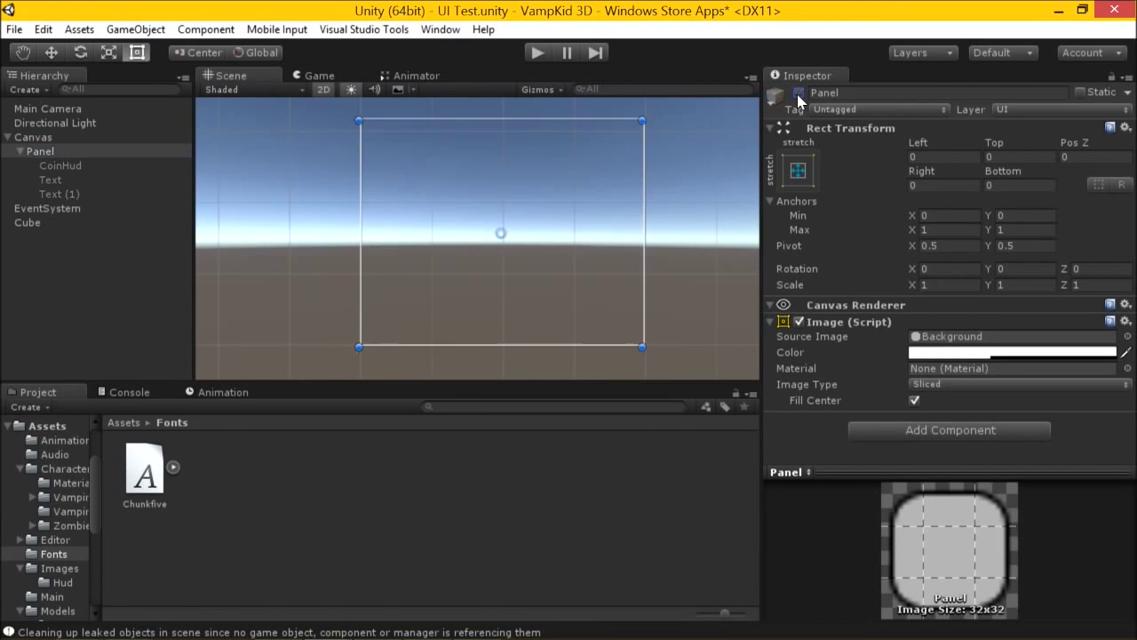
pyautogui.click(799, 93)
pyautogui.click(799, 94)
pyautogui.click(799, 94)
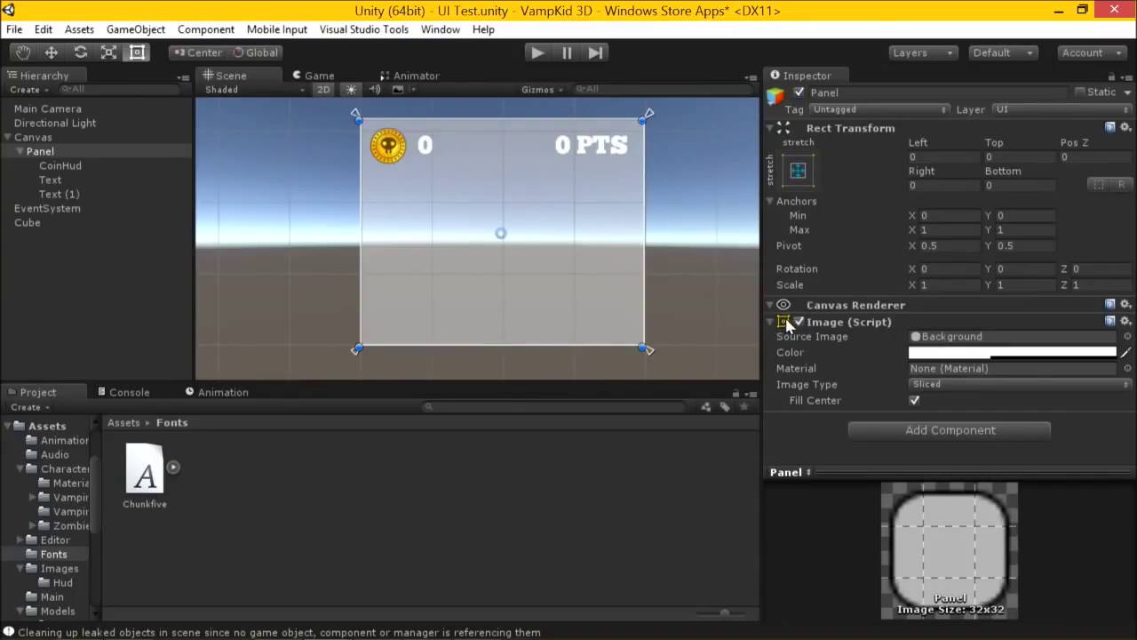
pyautogui.click(803, 172)
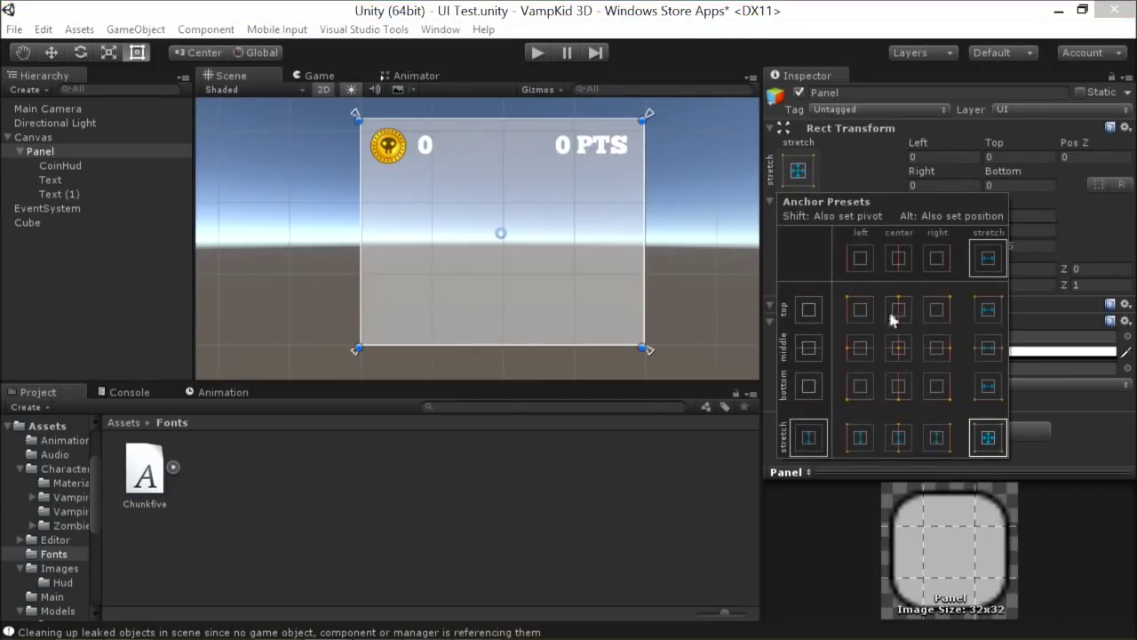
# Anchor CoinHud with the top-stretch preset, undoing the trial full-stretch change
pyautogui.click(342, 193)
pyautogui.click(396, 153)
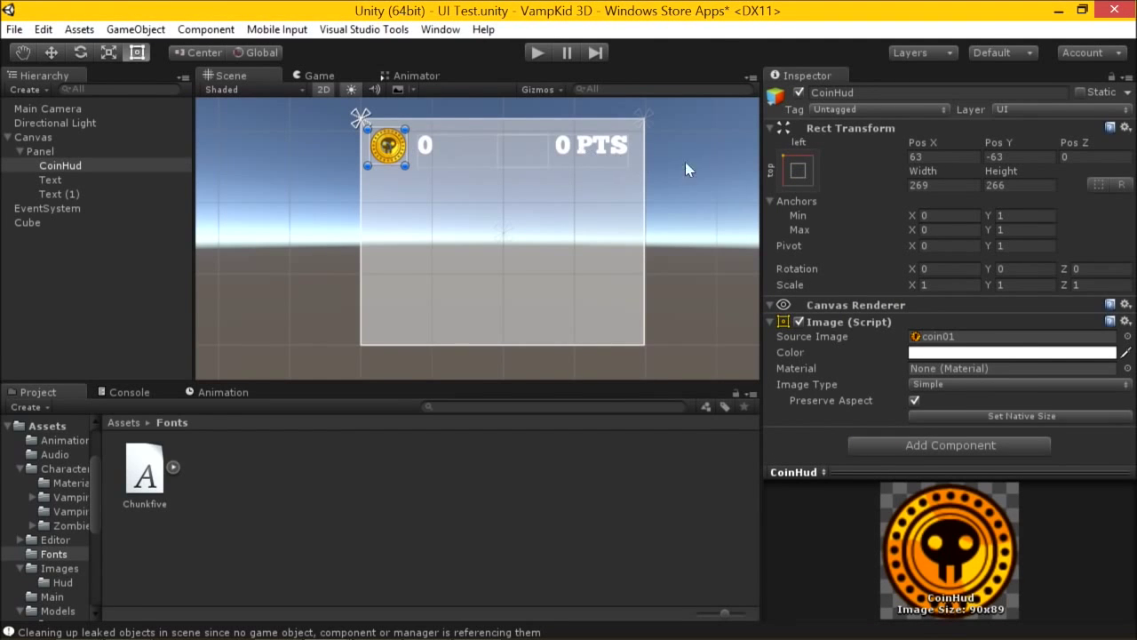
pyautogui.click(801, 174)
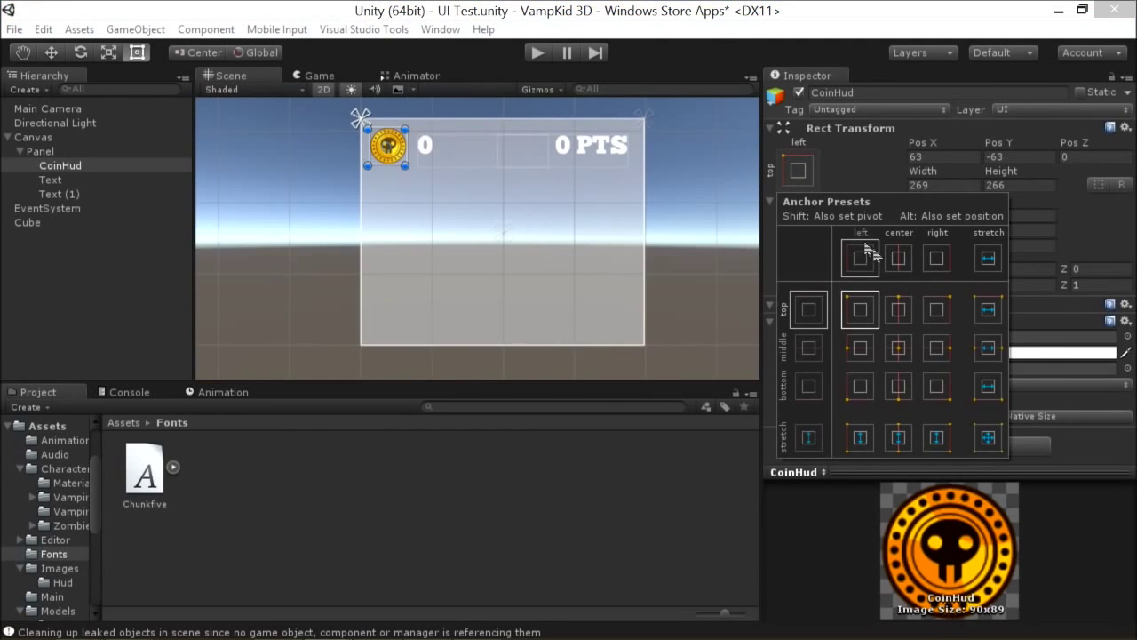
pyautogui.hotkey('shift', 'alt')
pyautogui.click(992, 303)
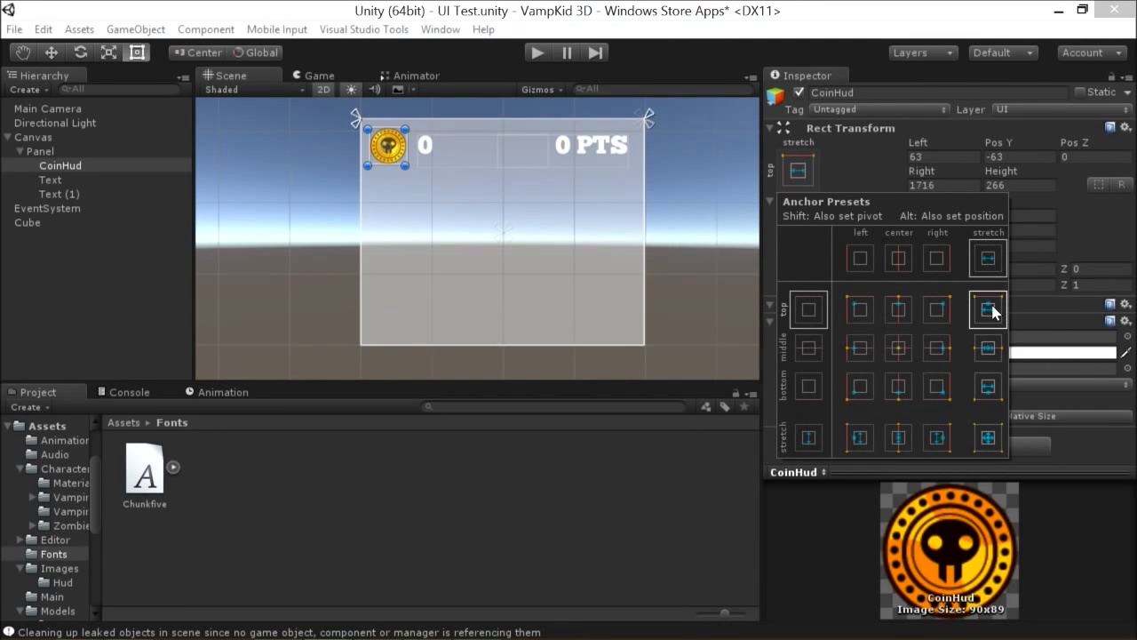
pyautogui.keyDown('alt'); pyautogui.keyDown('shift'); pyautogui.click(992, 304); pyautogui.keyUp('shift'); pyautogui.keyUp('alt')
pyautogui.keyDown('alt'); pyautogui.keyDown('shift'); pyautogui.click(995, 436); pyautogui.keyUp('shift'); pyautogui.keyUp('alt')
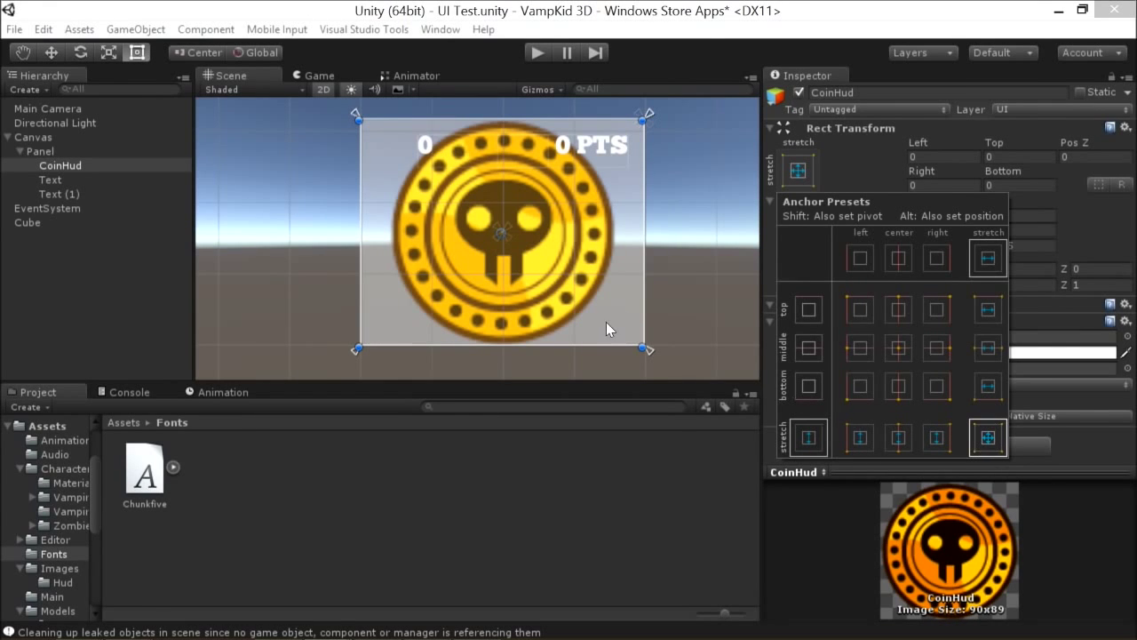
pyautogui.hotkey('ctrl', 'z')
pyautogui.hotkey('ctrl', 'z')
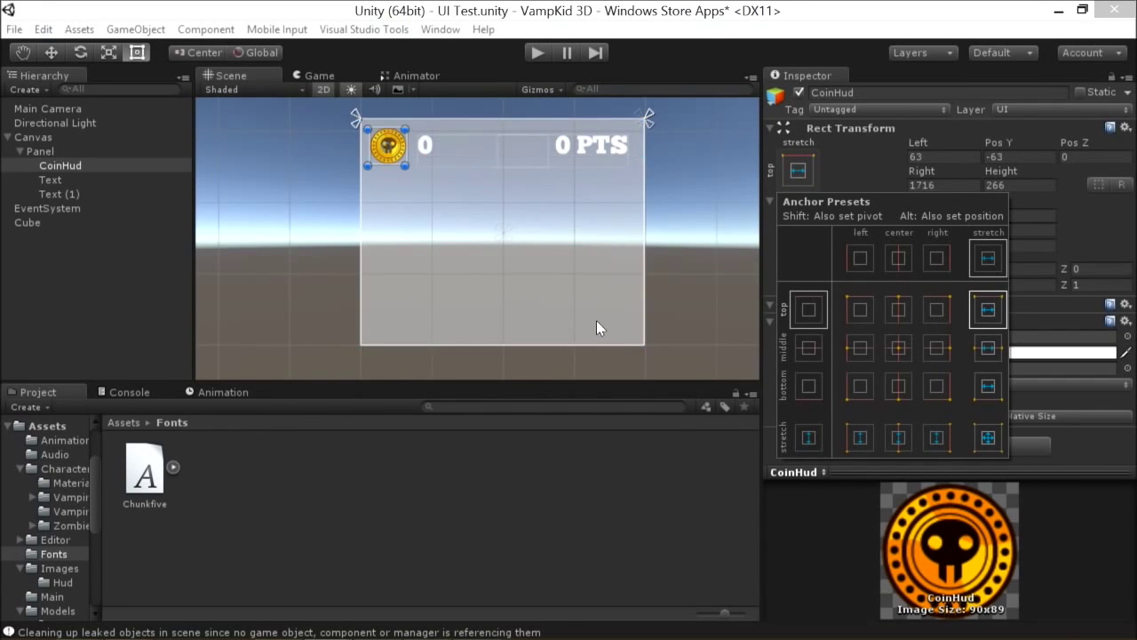
pyautogui.click(275, 145)
# Move CoinHud, Text and Text (1) out of the Panel back under the Canvas
pyautogui.click(306, 169)
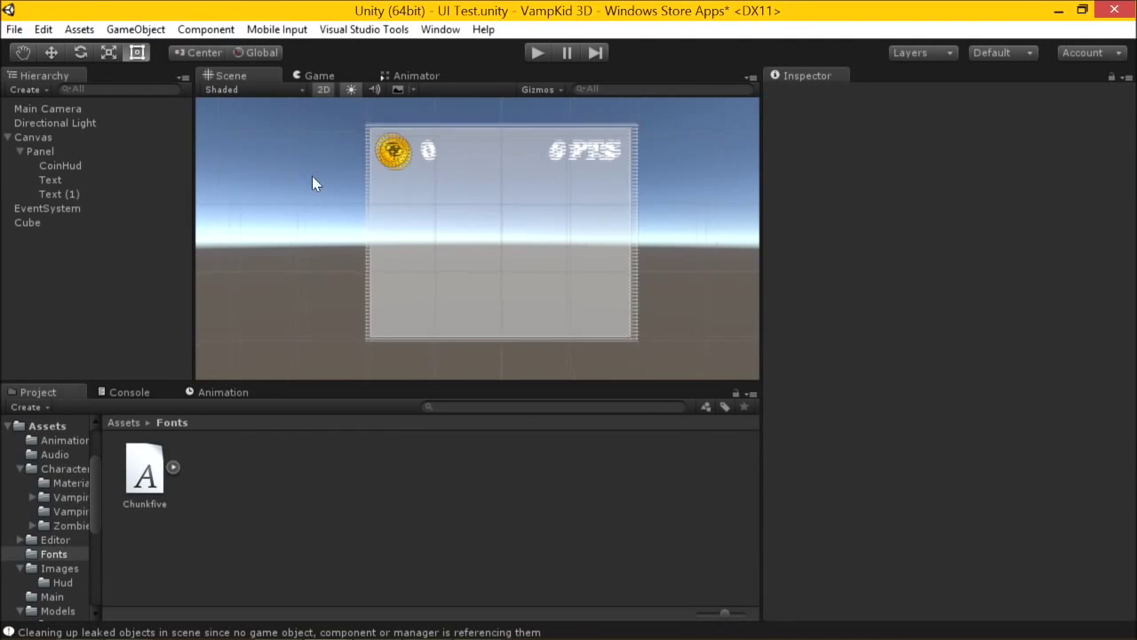
pyautogui.click(42, 167)
pyautogui.keyDown('shift'); pyautogui.click(64, 194); pyautogui.keyUp('shift')
pyautogui.moveTo(64, 194); pyautogui.dragTo(47, 143)
pyautogui.click(50, 196)
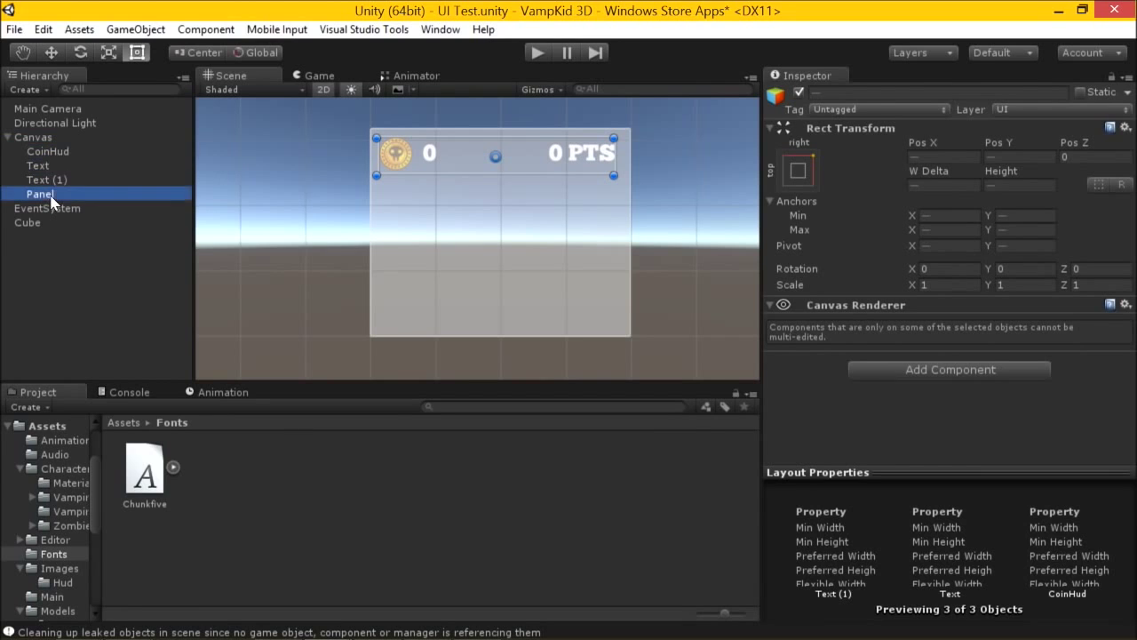
pyautogui.keyDown('ctrl'); pyautogui.click(51, 196); pyautogui.keyUp('ctrl')
# Add a UI Scrollbar, delete it again, and save the scene
pyautogui.click(136, 30)
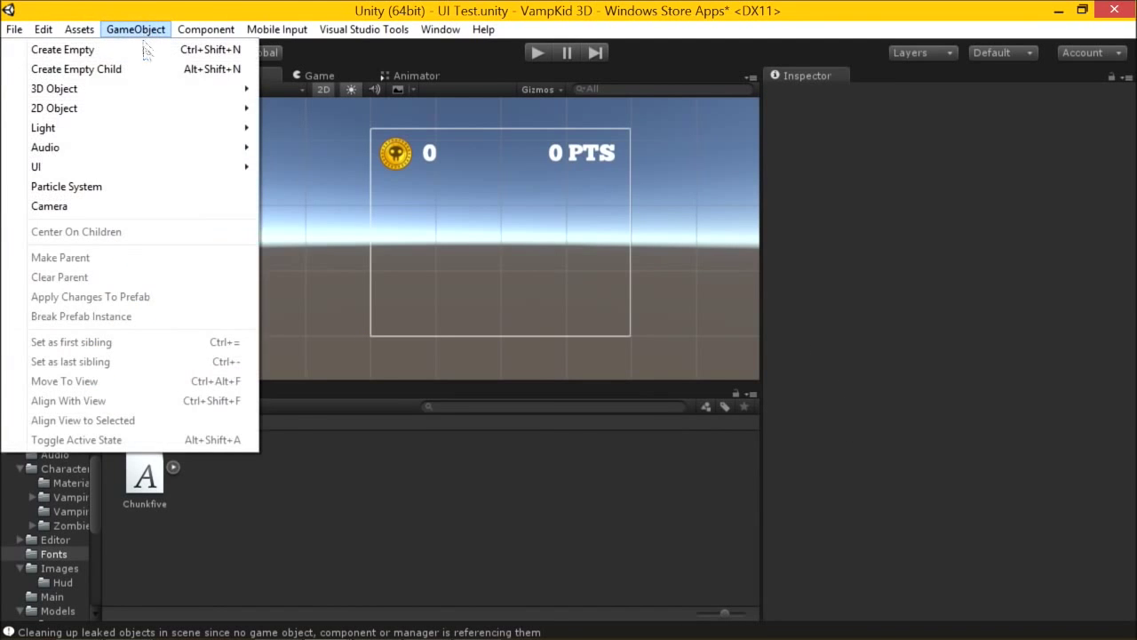
pyautogui.moveTo(160, 165)
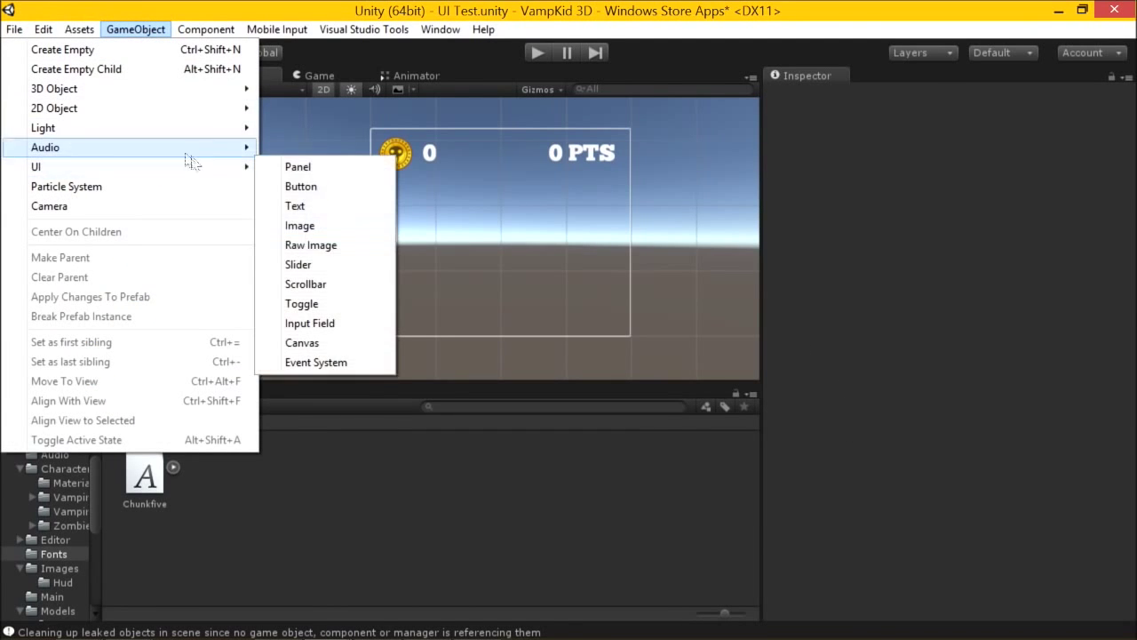
pyautogui.click(348, 287)
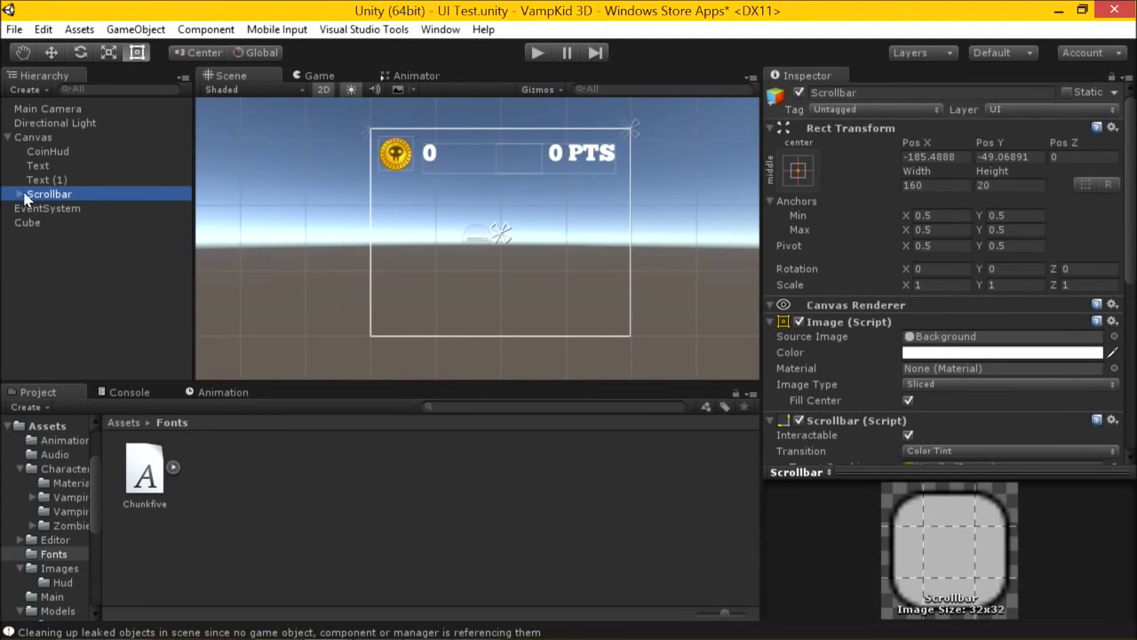
pyautogui.click(20, 195)
pyautogui.press('Delete')
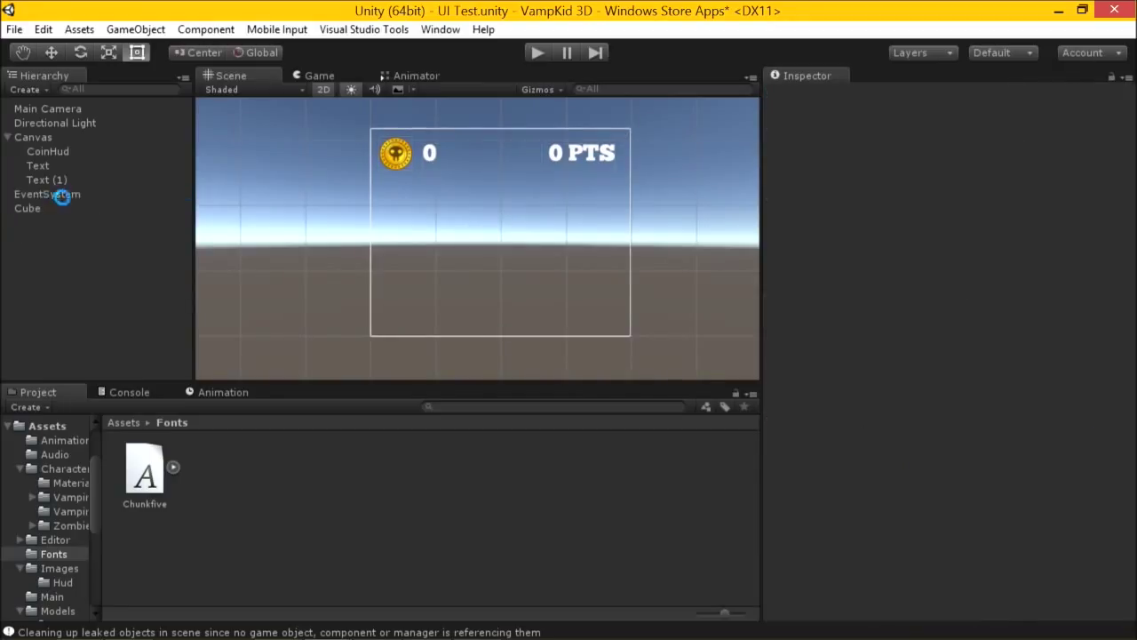
pyautogui.hotkey('ctrl', 's')
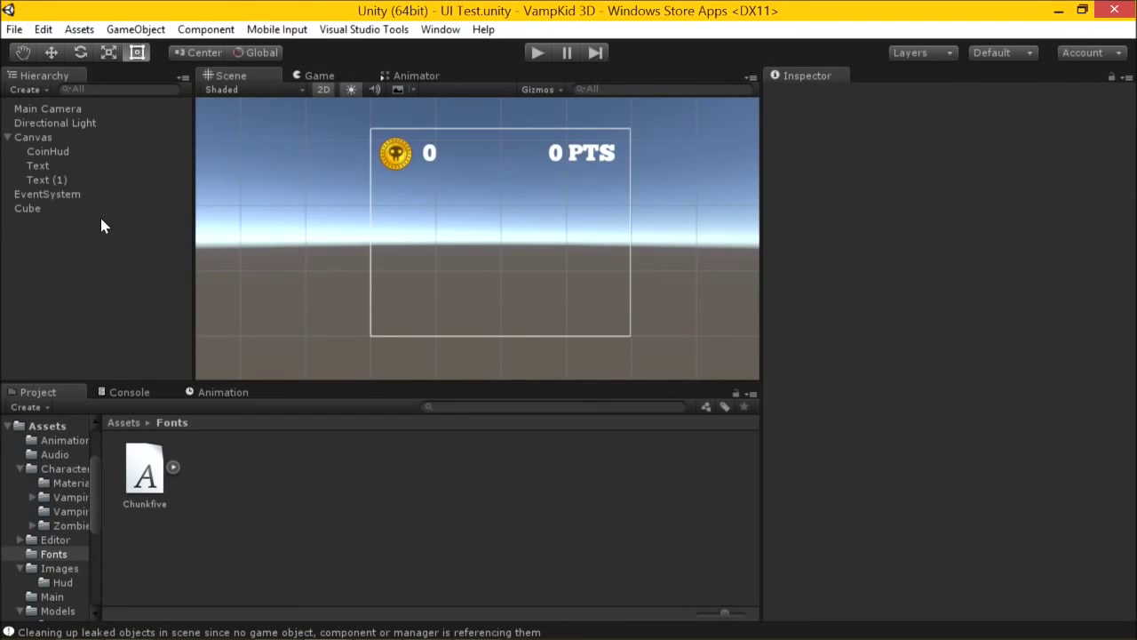
# Add a UI Button under the Canvas, frame it in the scene view, and save
pyautogui.click(36, 138)
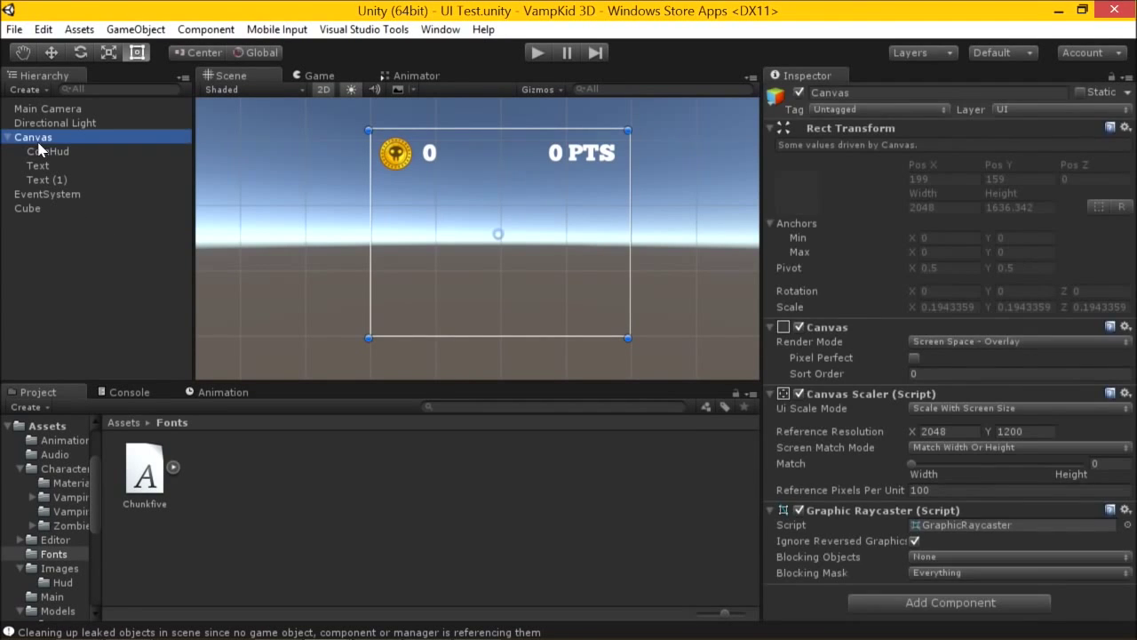
pyautogui.click(136, 28)
pyautogui.moveTo(134, 167)
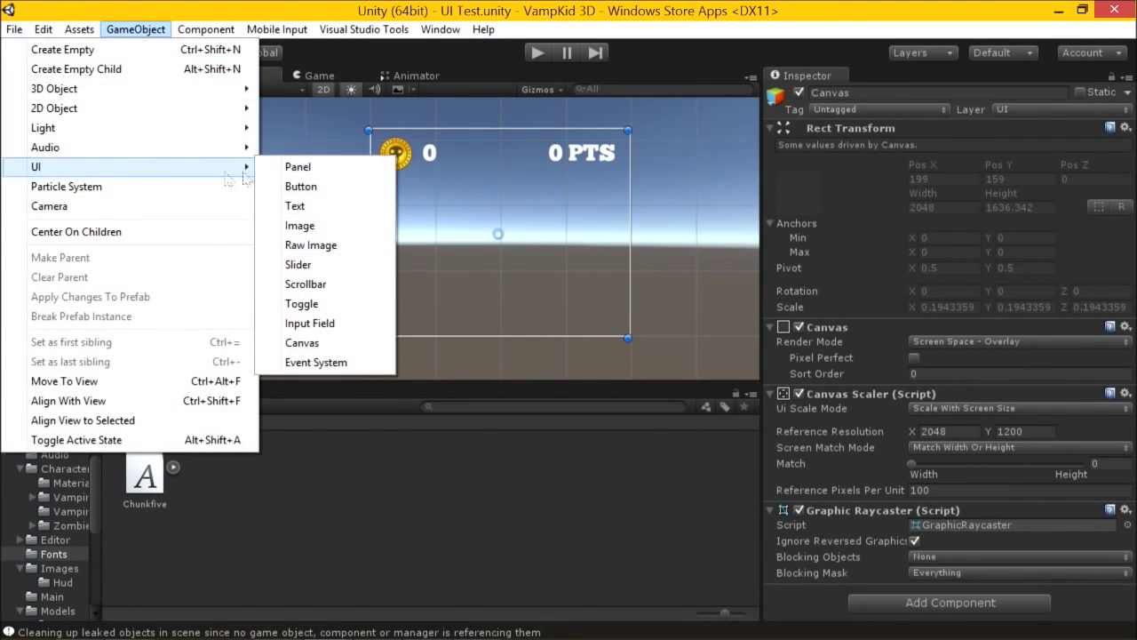
pyautogui.click(314, 185)
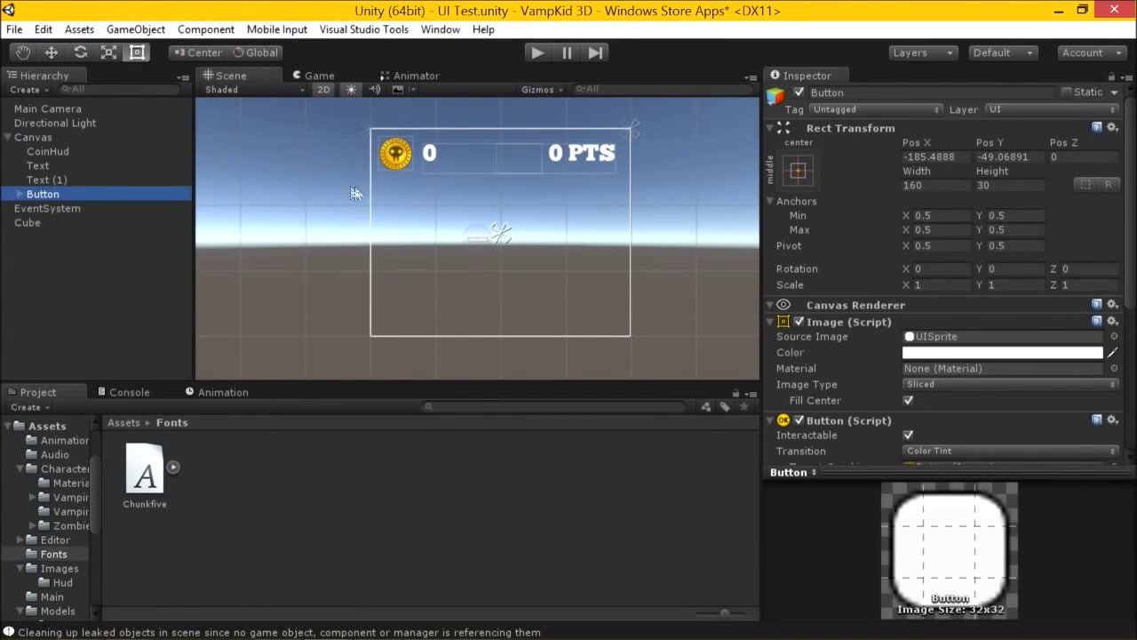
pyautogui.click(798, 171)
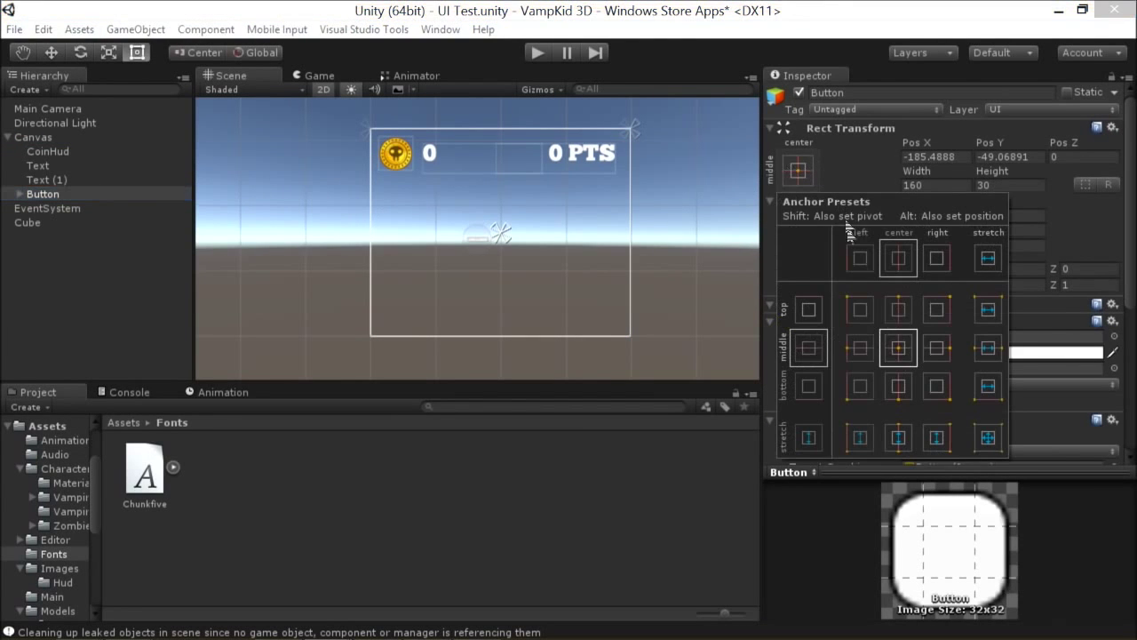
pyautogui.doubleClick(66, 195)
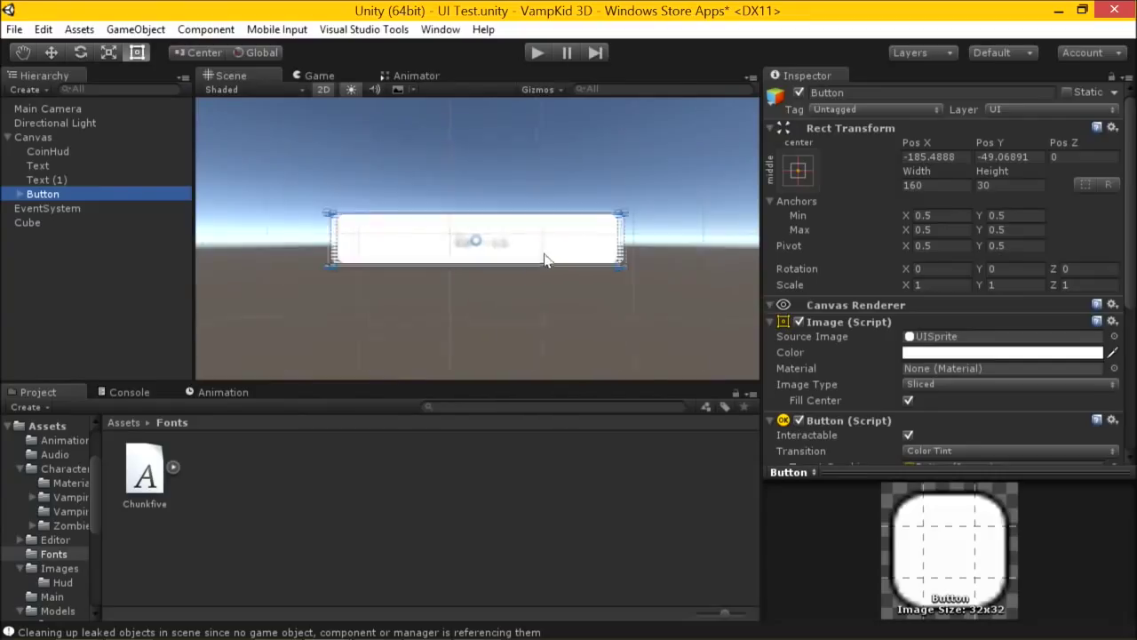
pyautogui.hotkey('ctrl', 's')
# Enlarge the Button with the Rect tool to about 550 × 228 below the canvas centre
pyautogui.click(940, 185)
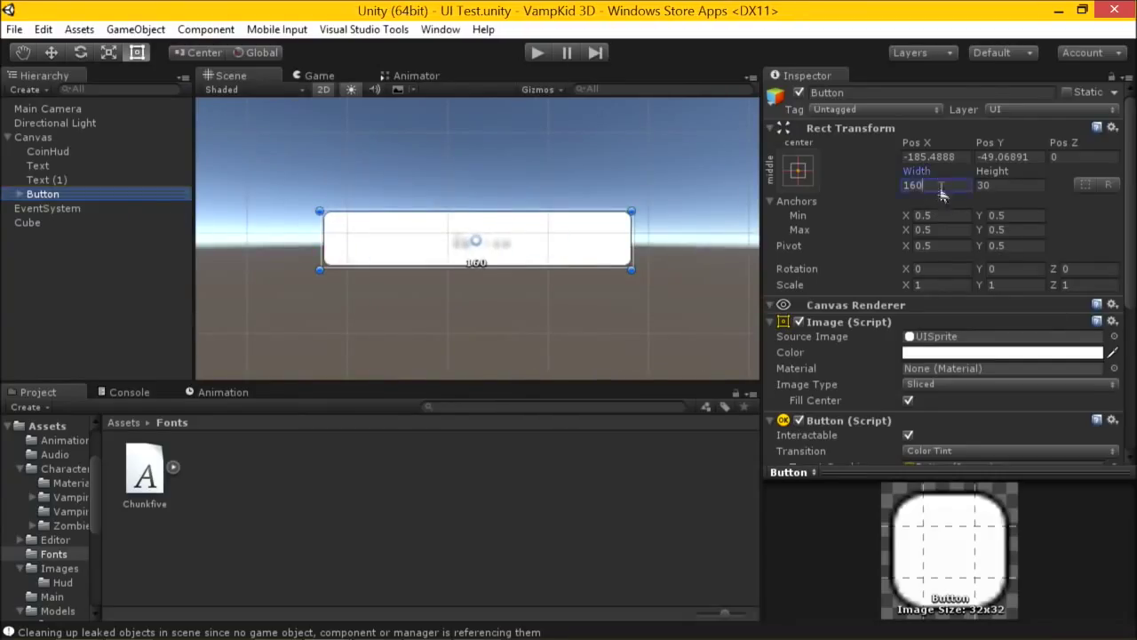
pyautogui.click(137, 53)
pyautogui.scroll(-2, 607, 266)
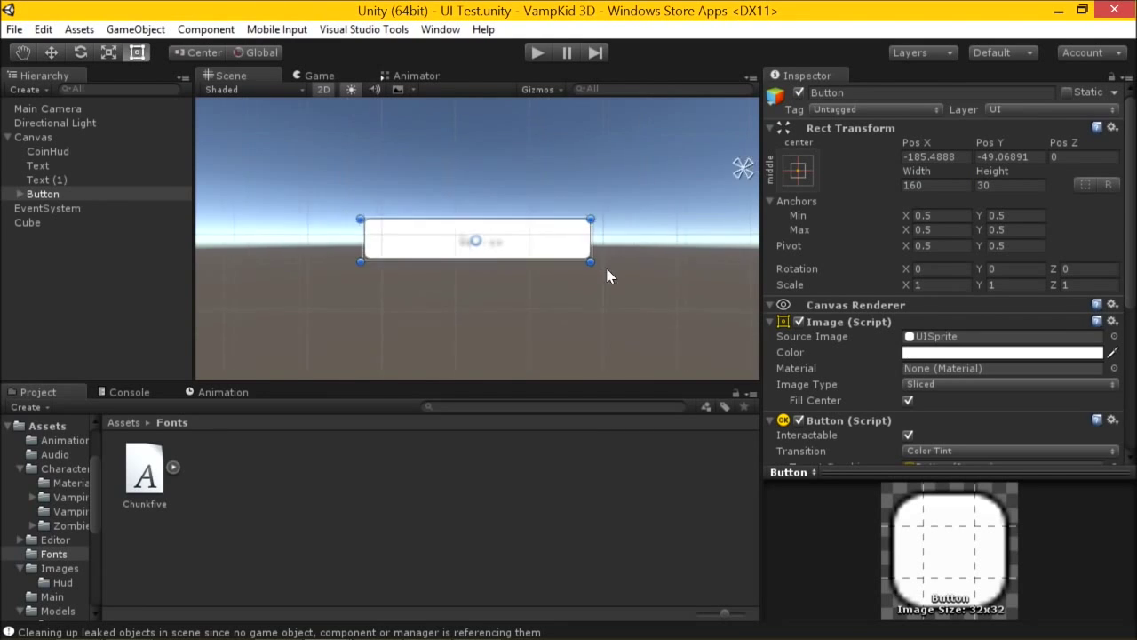
pyautogui.moveTo(546, 225); pyautogui.dragTo(757, 343)
pyautogui.scroll(-4, 537, 311)
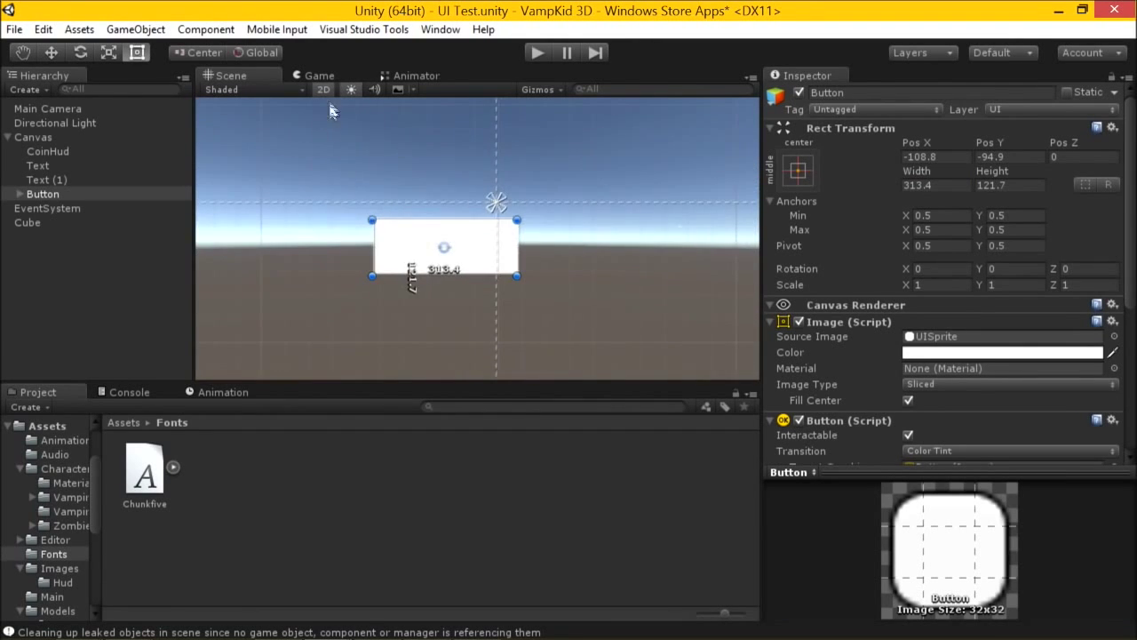
pyautogui.click(320, 75)
pyautogui.click(259, 74)
pyautogui.moveTo(527, 282); pyautogui.dragTo(561, 290)
pyautogui.click(33, 136)
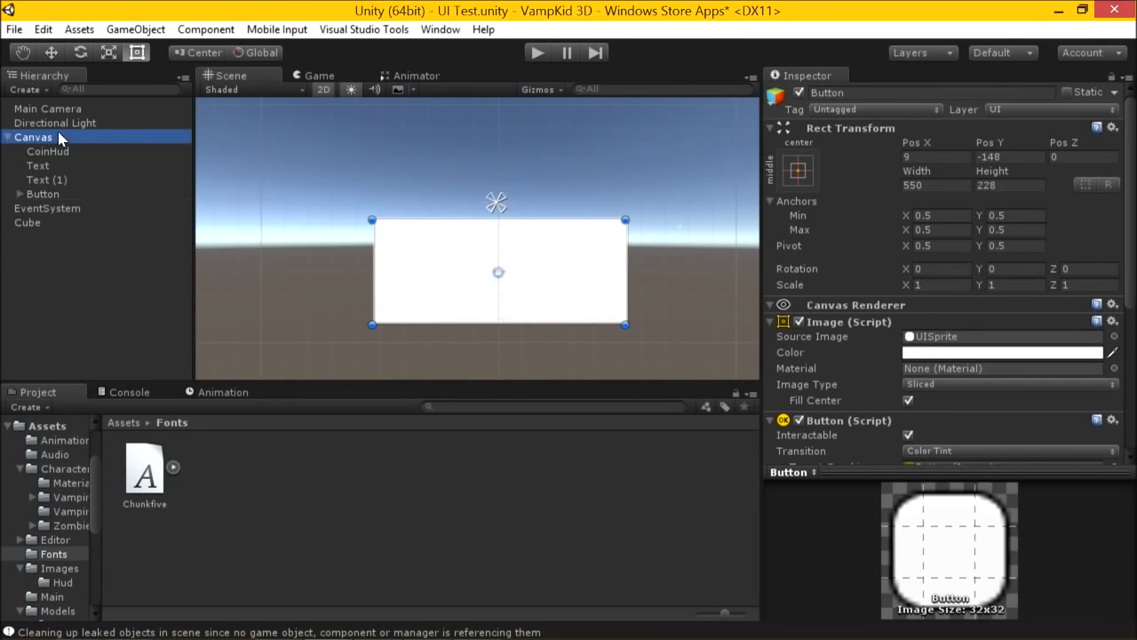
pyautogui.click(957, 429)
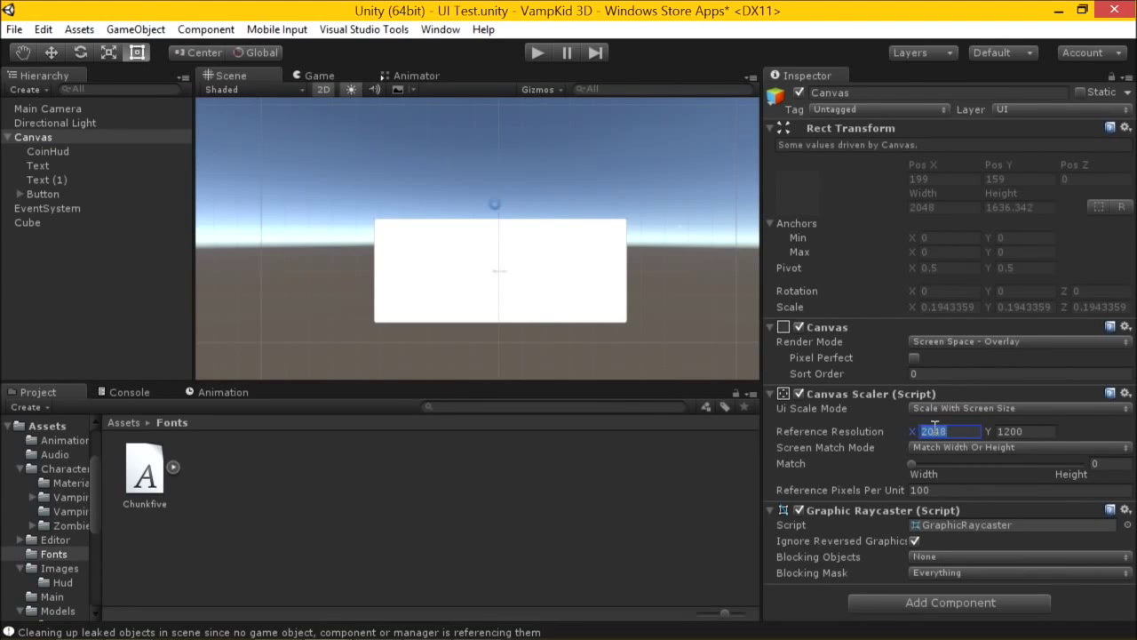
# Set the Canvas Scaler reference resolution to 1024 × 600 and check the Game view
pyautogui.click(961, 411)
pyautogui.click(968, 411)
pyautogui.write('1024')
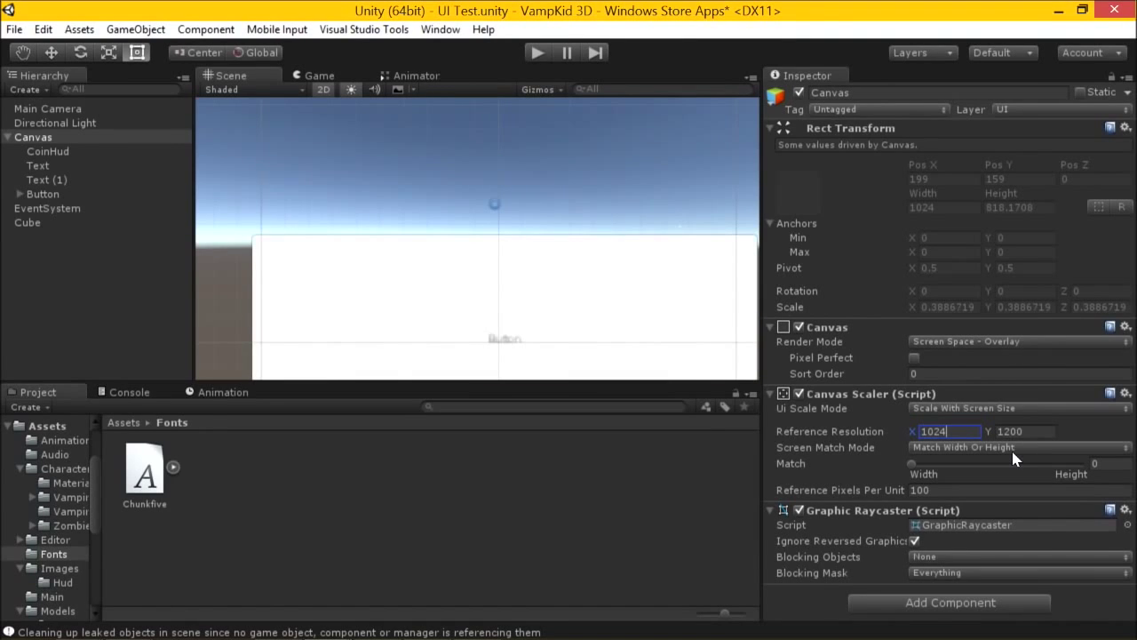
pyautogui.press('Tab')
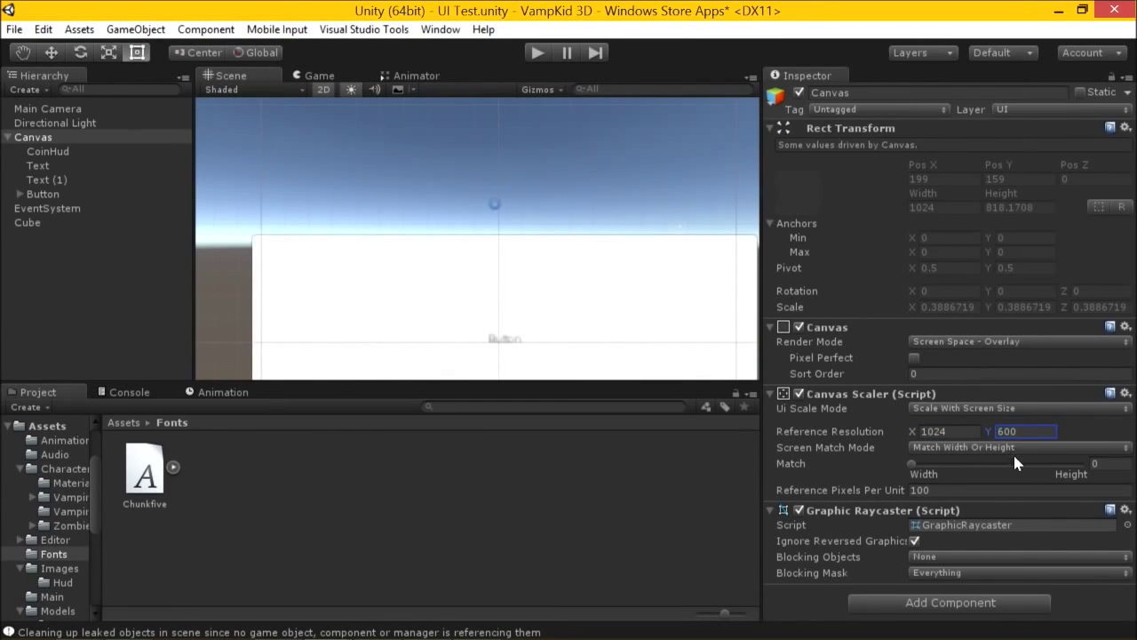
pyautogui.click(316, 76)
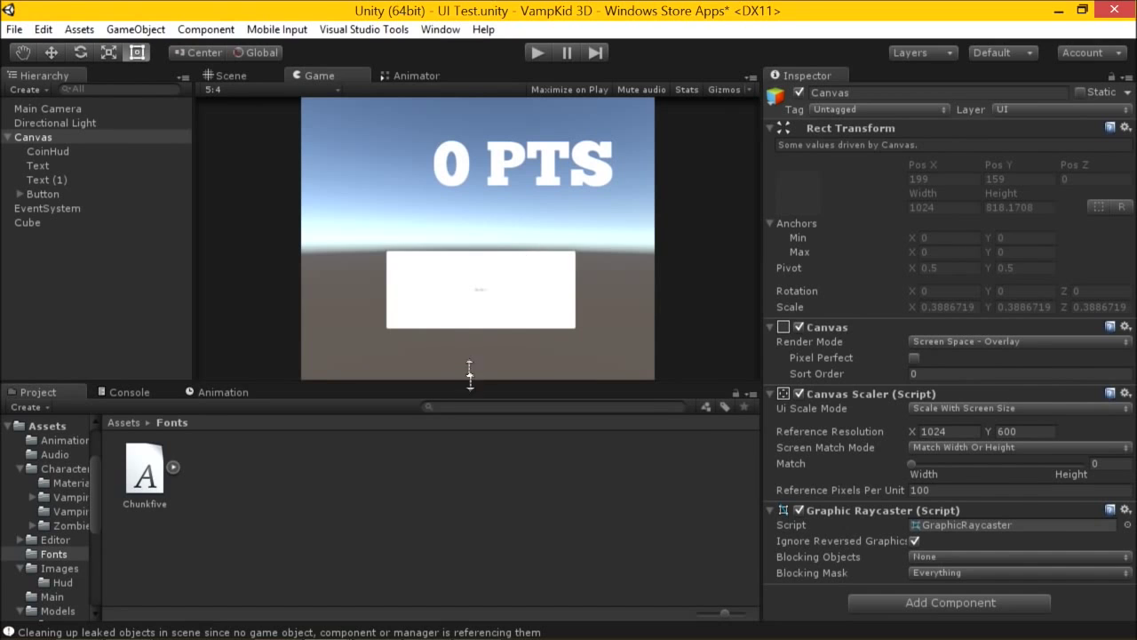
# Centre the Button on the canvas at 0, 0 with the middle-center anchor preset
pyautogui.click(58, 193)
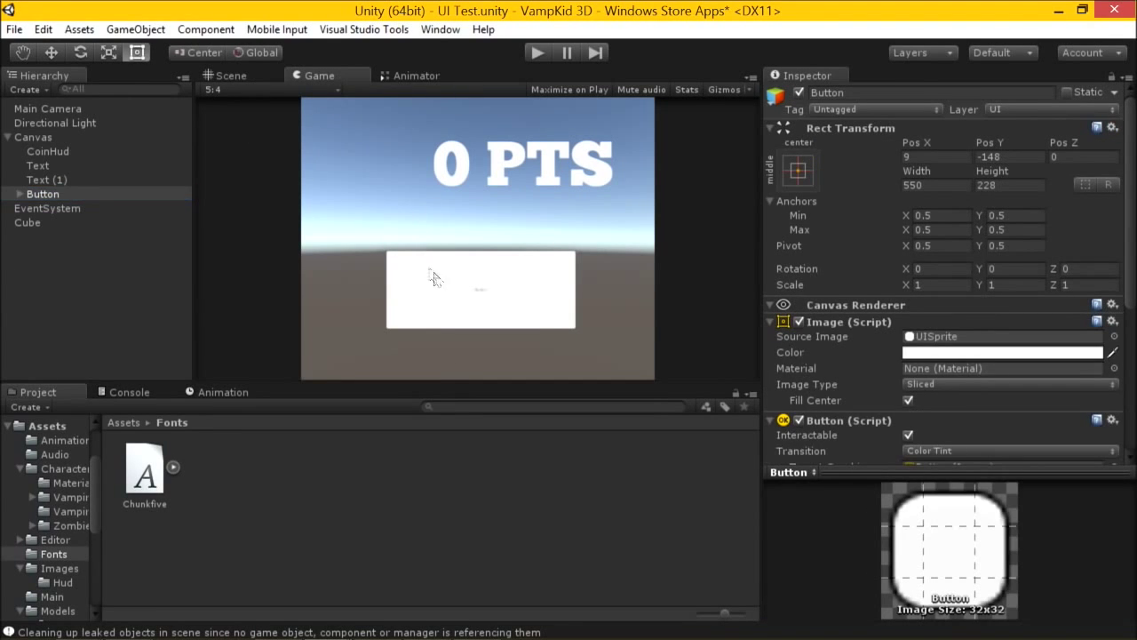
pyautogui.click(439, 277)
pyautogui.click(233, 76)
pyautogui.scroll(-2, 711, 263)
pyautogui.click(798, 171)
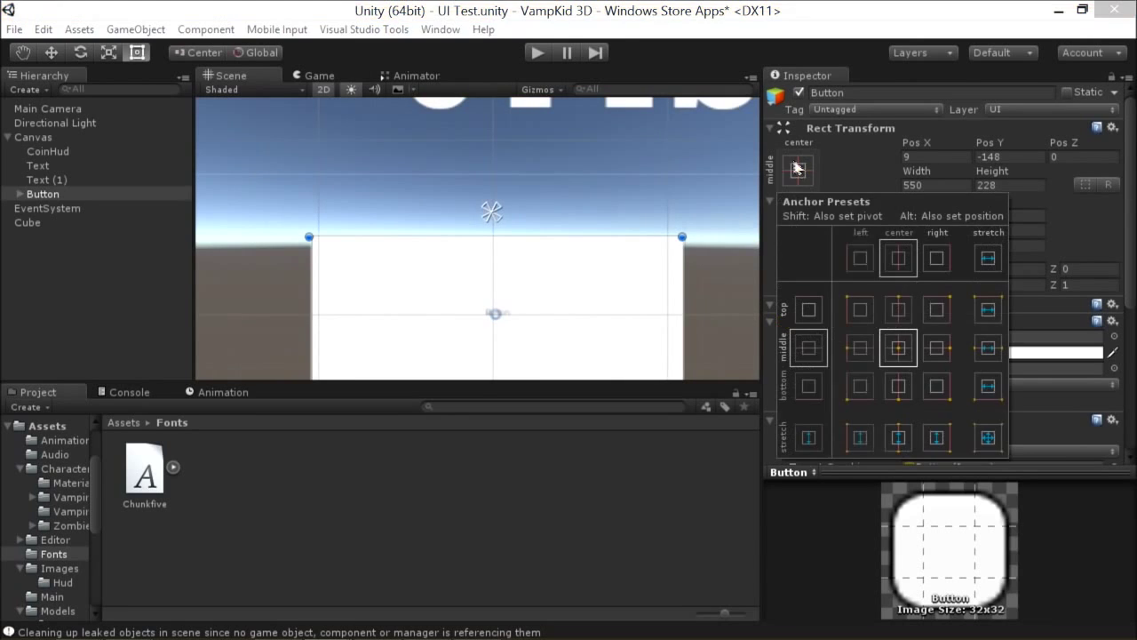
pyautogui.keyDown('alt'); pyautogui.click(898, 348); pyautogui.keyUp('alt')
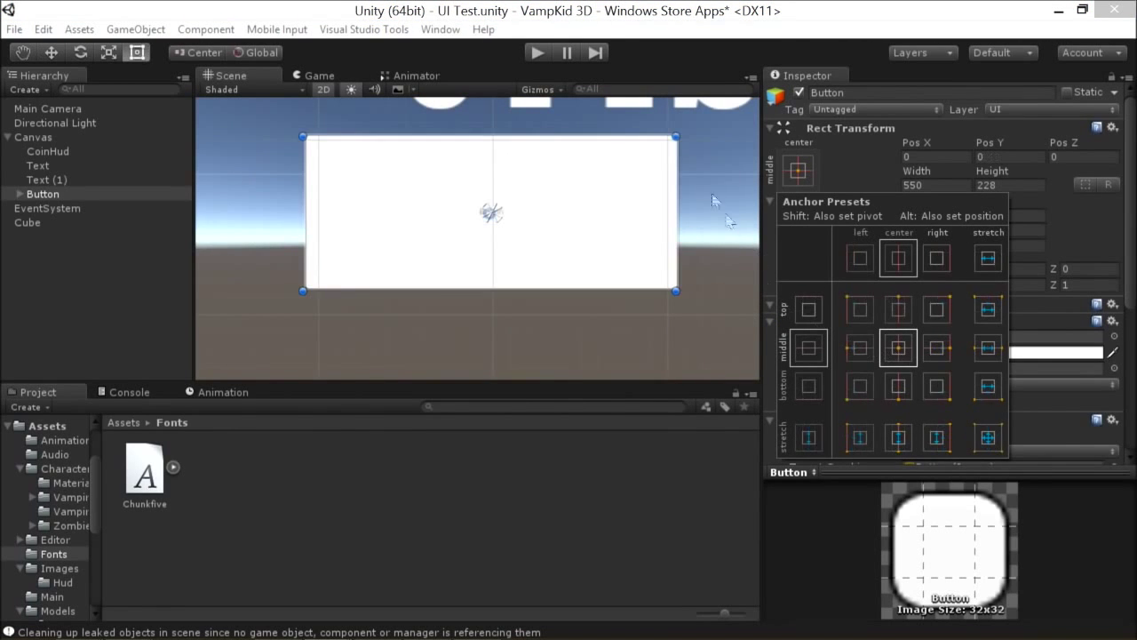
pyautogui.click(689, 138)
pyautogui.click(313, 75)
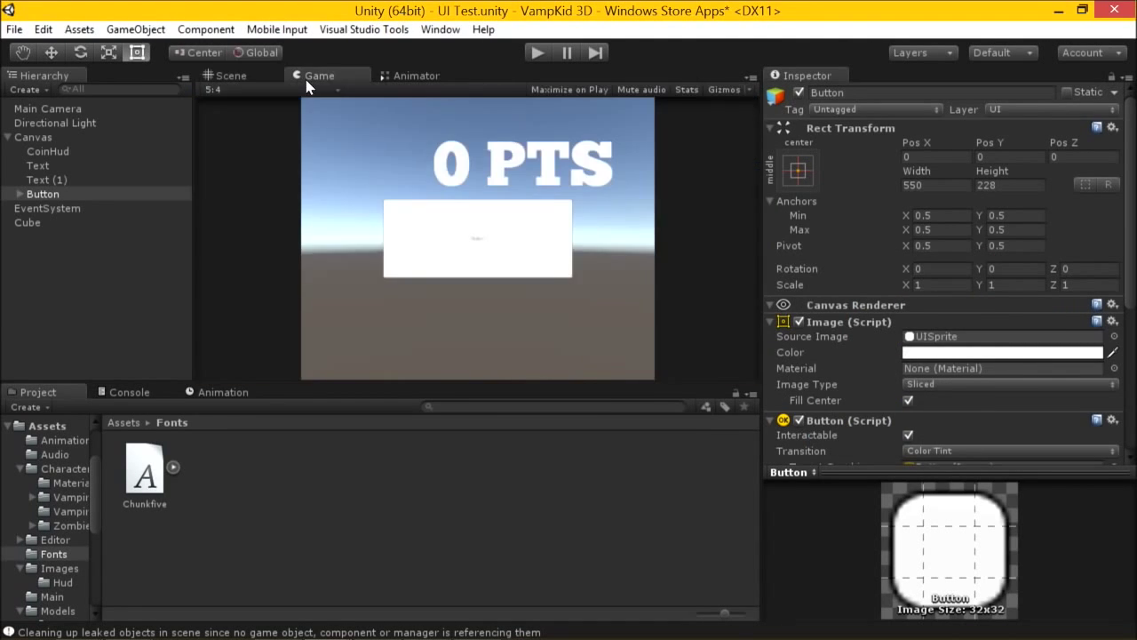
# Deactivate CoinHud, Text and Text (1) so only the button shows
pyautogui.click(129, 177)
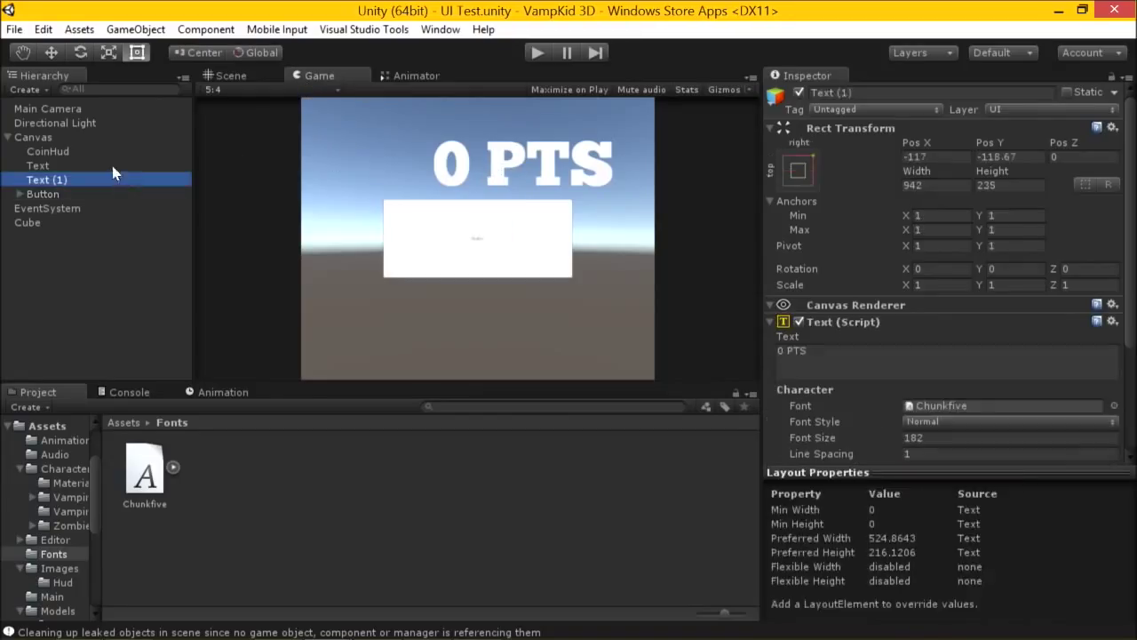
pyautogui.keyDown('ctrl'); pyautogui.click(113, 160); pyautogui.keyUp('ctrl')
pyautogui.keyDown('ctrl'); pyautogui.click(112, 151); pyautogui.keyUp('ctrl')
pyautogui.click(601, 215)
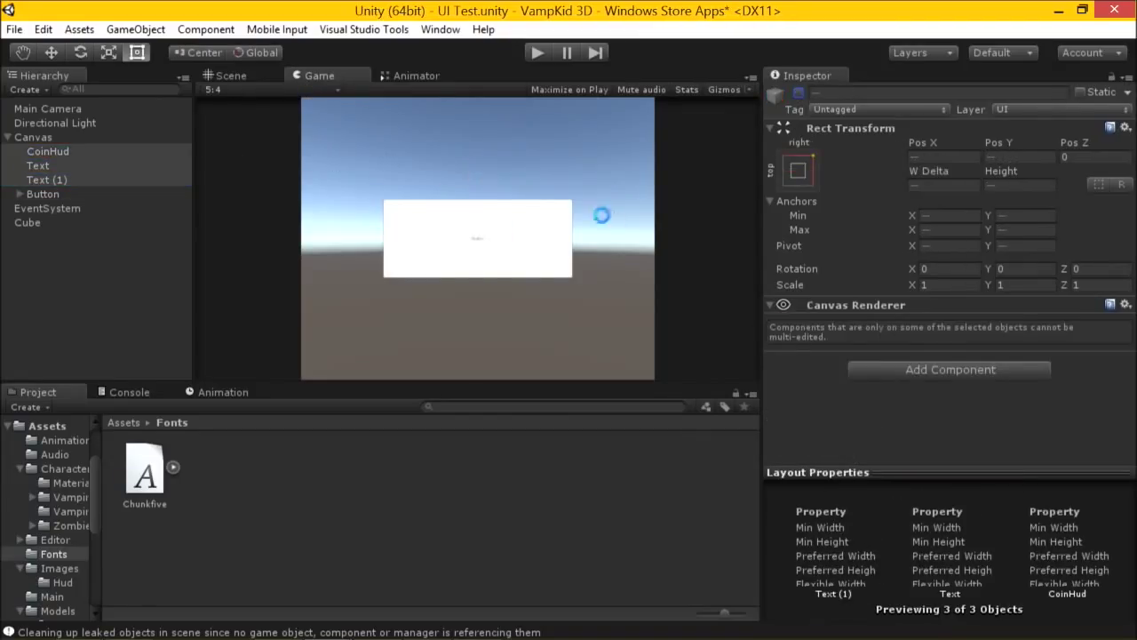
# Change the button's label text to 'Load Level'
pyautogui.click(89, 195)
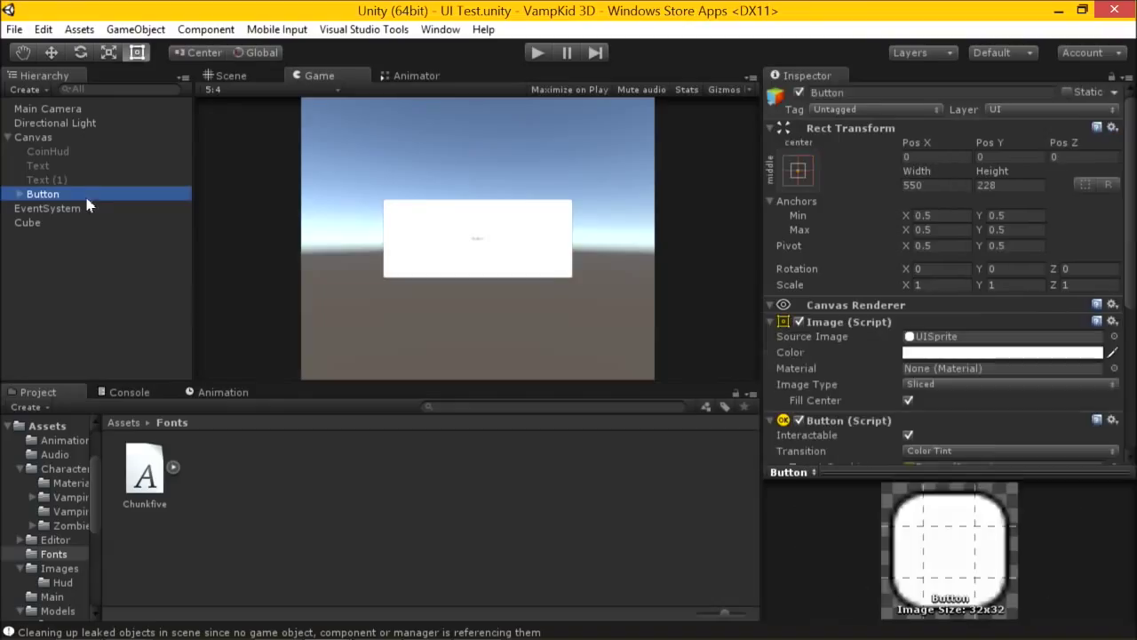
pyautogui.click(495, 256)
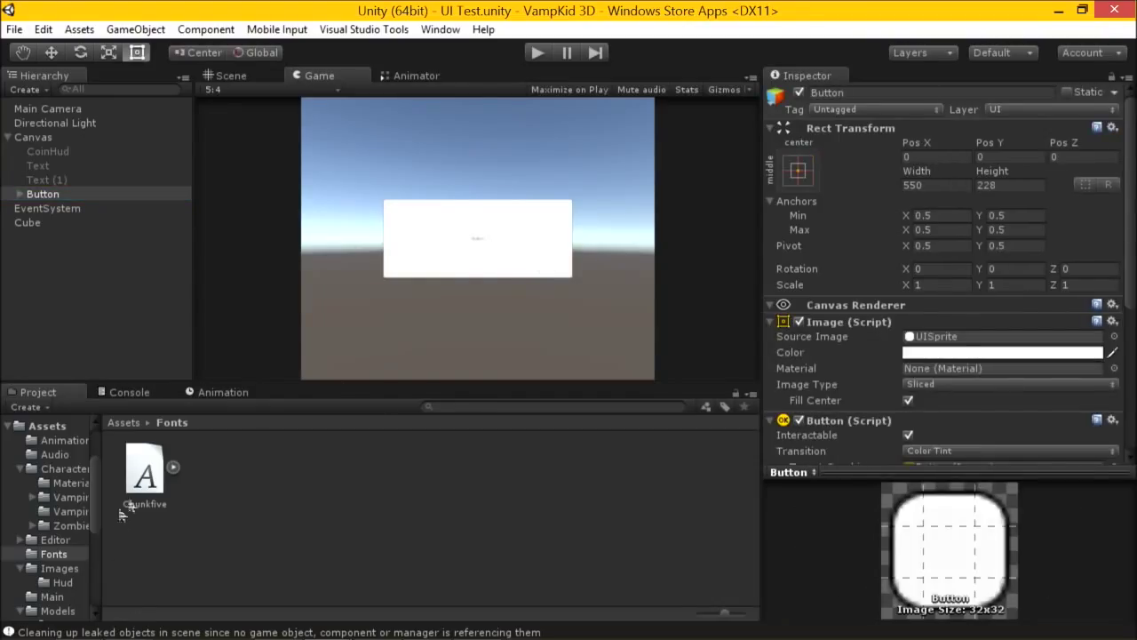
pyautogui.click(19, 193)
pyautogui.click(50, 208)
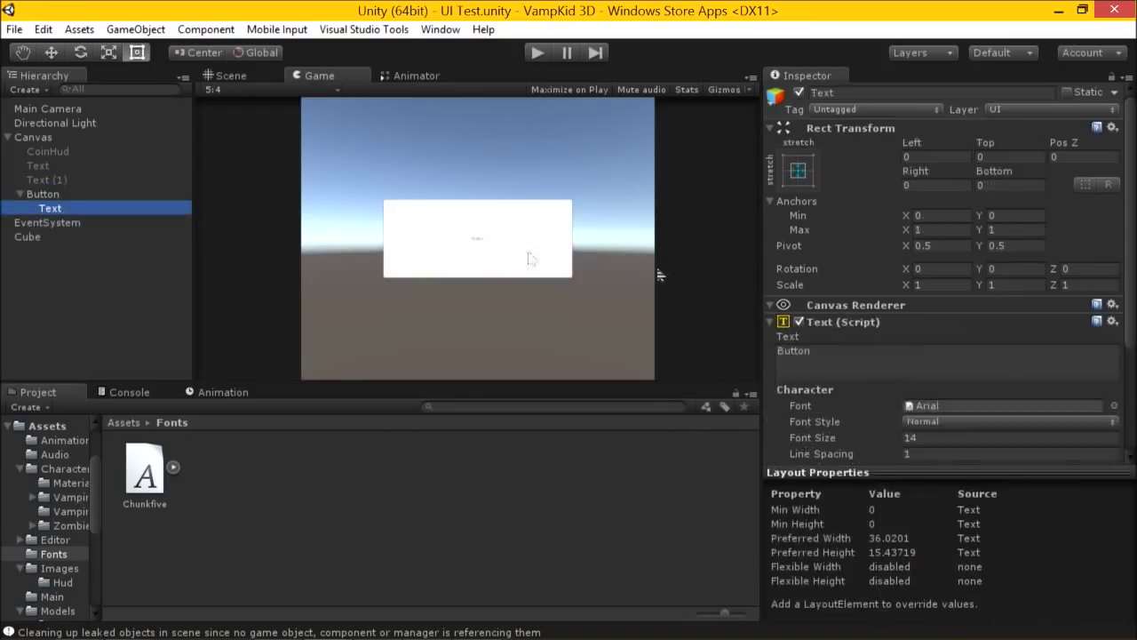
pyautogui.click(906, 357)
pyautogui.write('lOAD lEVEL')
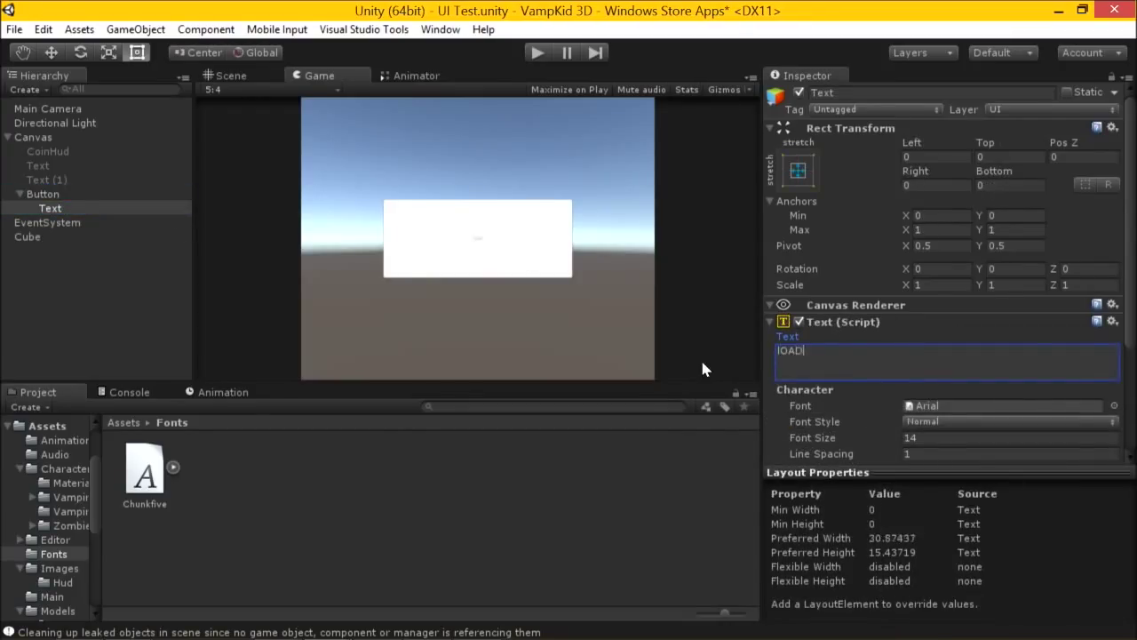
pyautogui.hotkey('ctrl', 'shift', 'Left')
pyautogui.hotkey('ctrl', 'shift', 'Left')
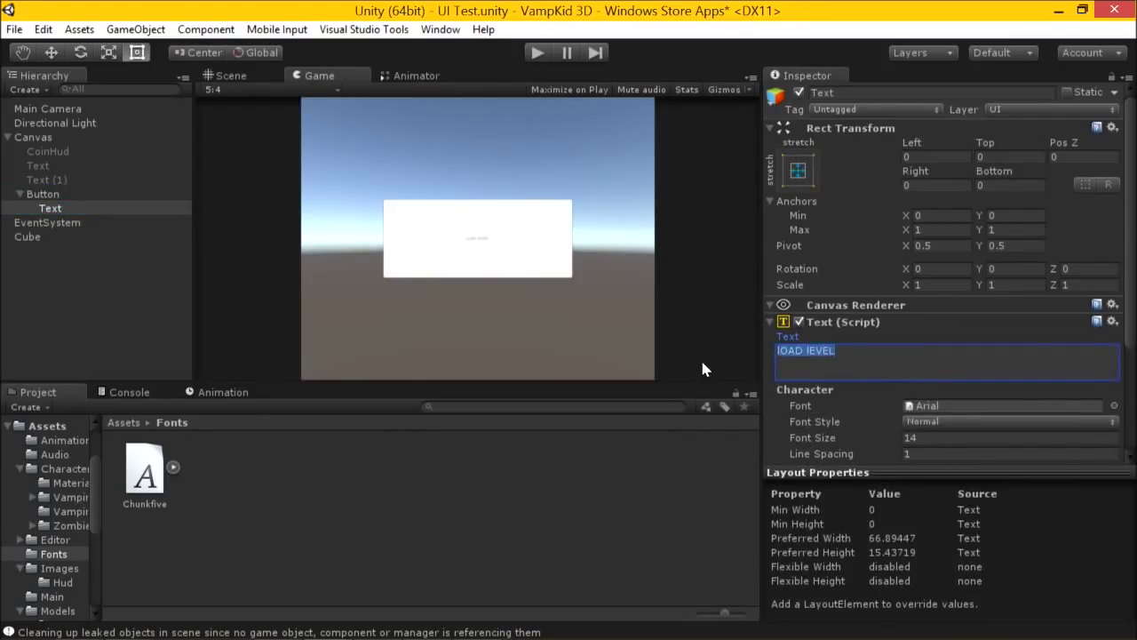
pyautogui.write('Load Level')
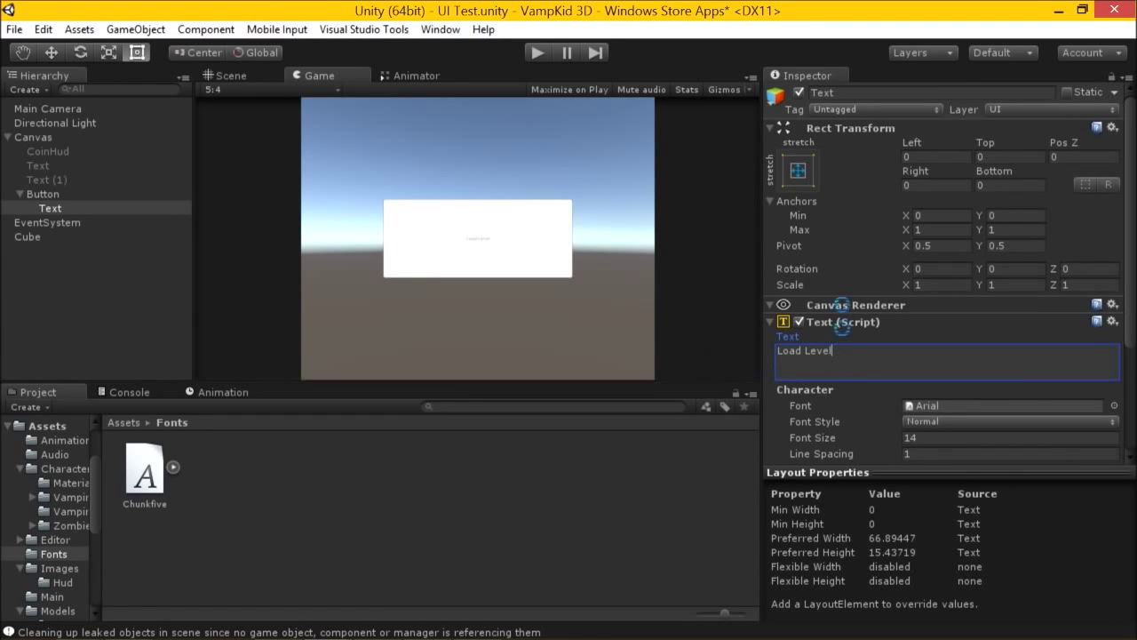
# Give the label the Chunkfive font at size 85, save, and open the Scripts folder
pyautogui.click(1114, 406)
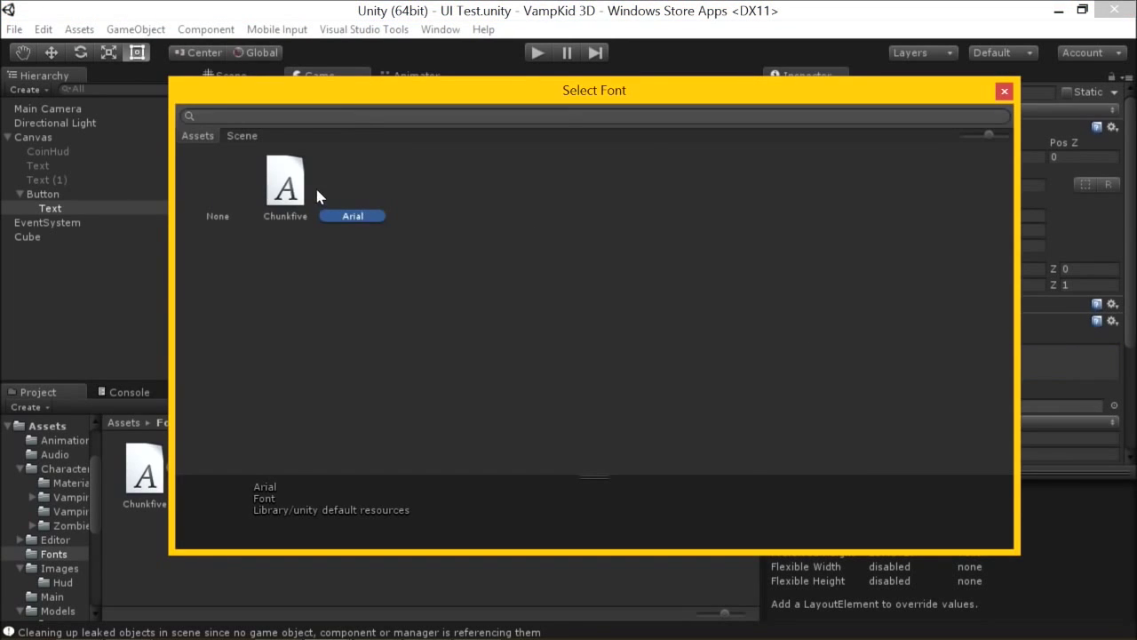
pyautogui.doubleClick(285, 182)
pyautogui.moveTo(840, 442); pyautogui.dragTo(903, 436)
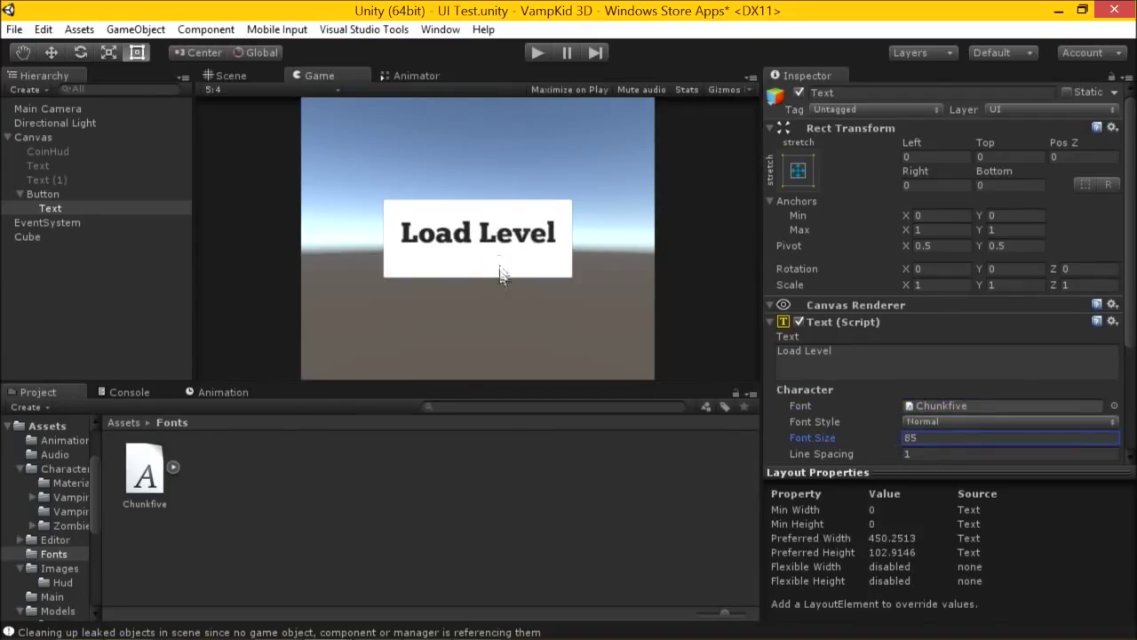
pyautogui.hotkey('ctrl', 's')
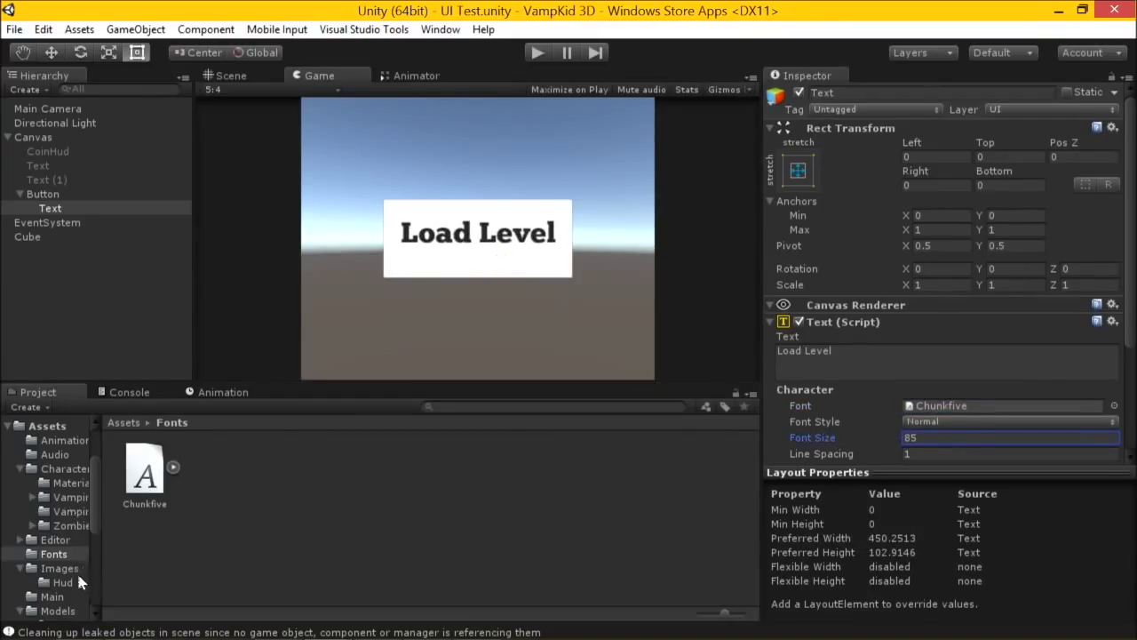
pyautogui.scroll(-5, 78, 579)
pyautogui.click(57, 539)
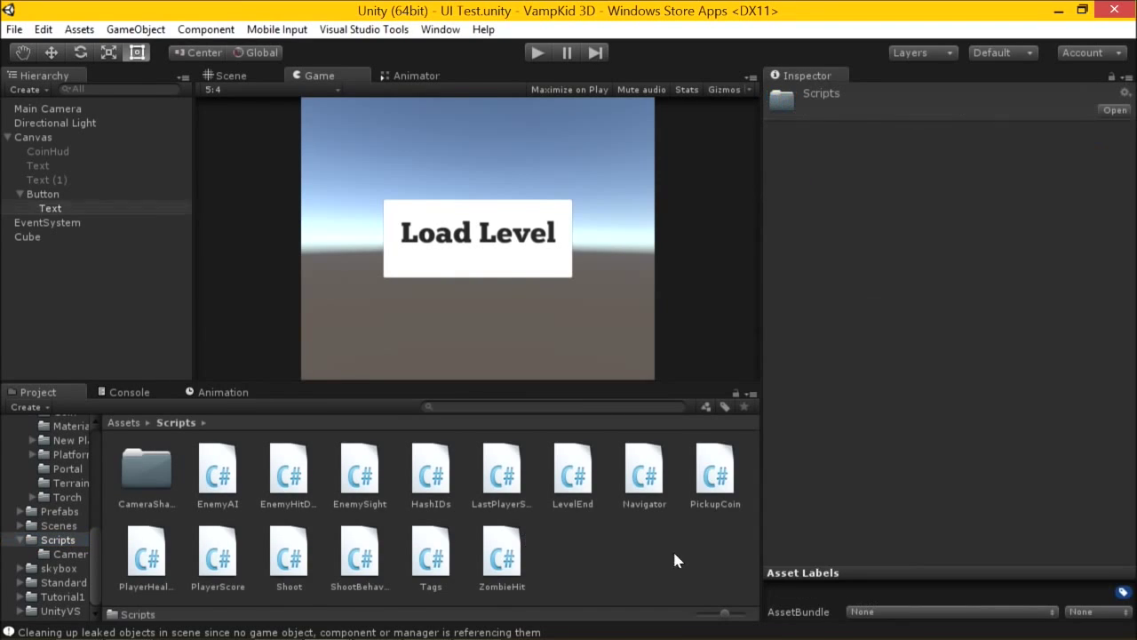
# Create a C# script named ButtonClick in Scripts and open it in Visual Studio
pyautogui.rightClick(675, 551)
pyautogui.moveTo(784, 262)
pyautogui.click(544, 209)
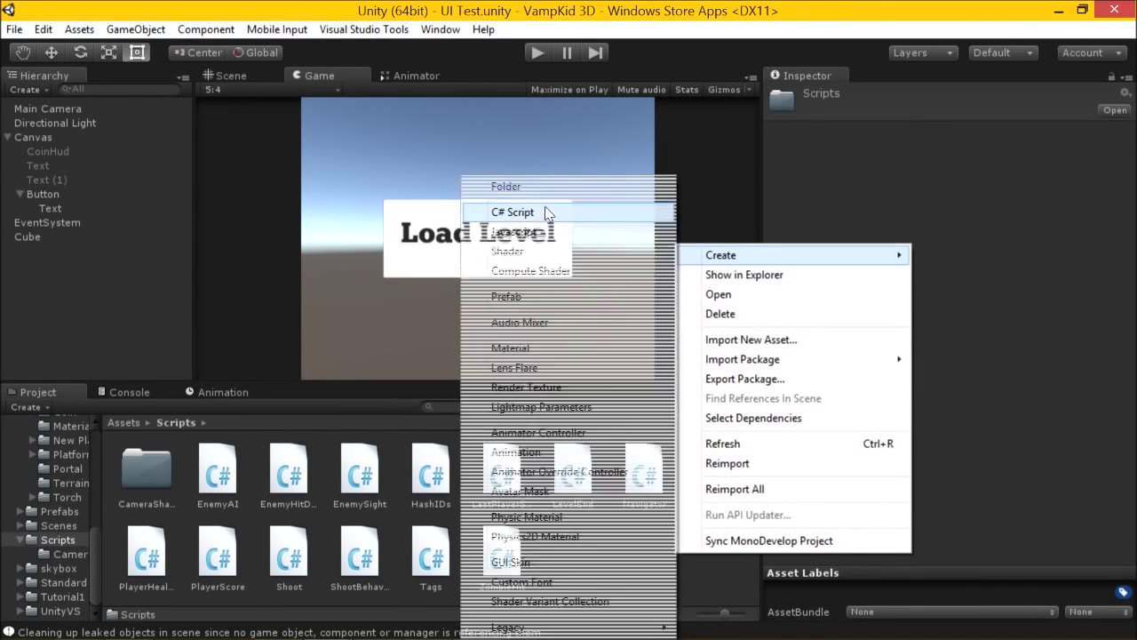
pyautogui.write('ButtonClick')
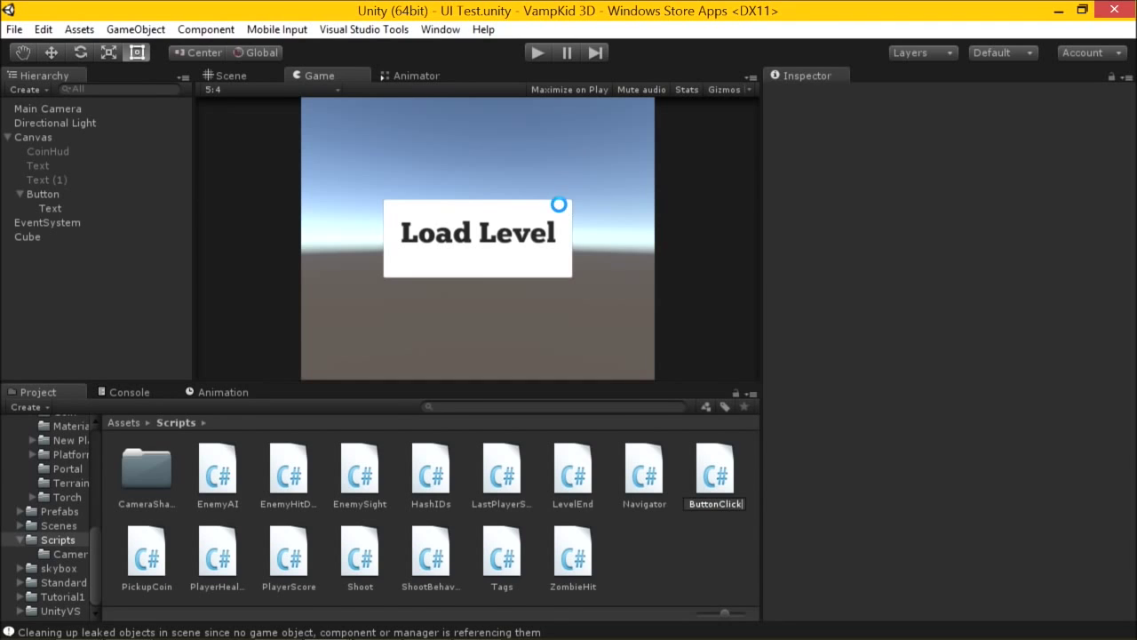
pyautogui.press('Return')
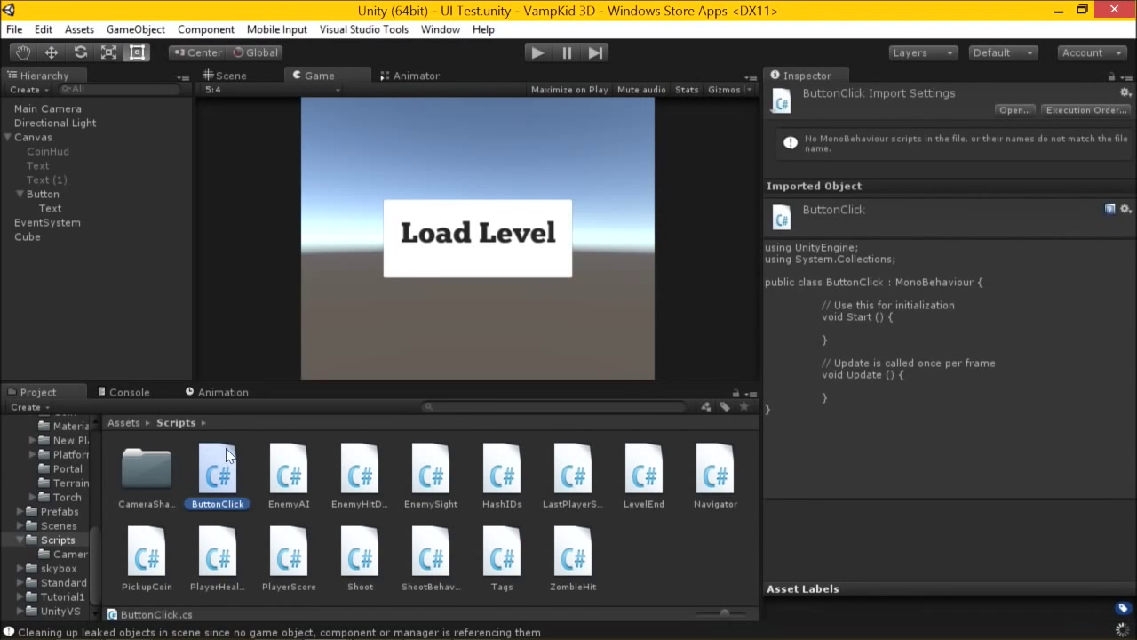
pyautogui.doubleClick(218, 470)
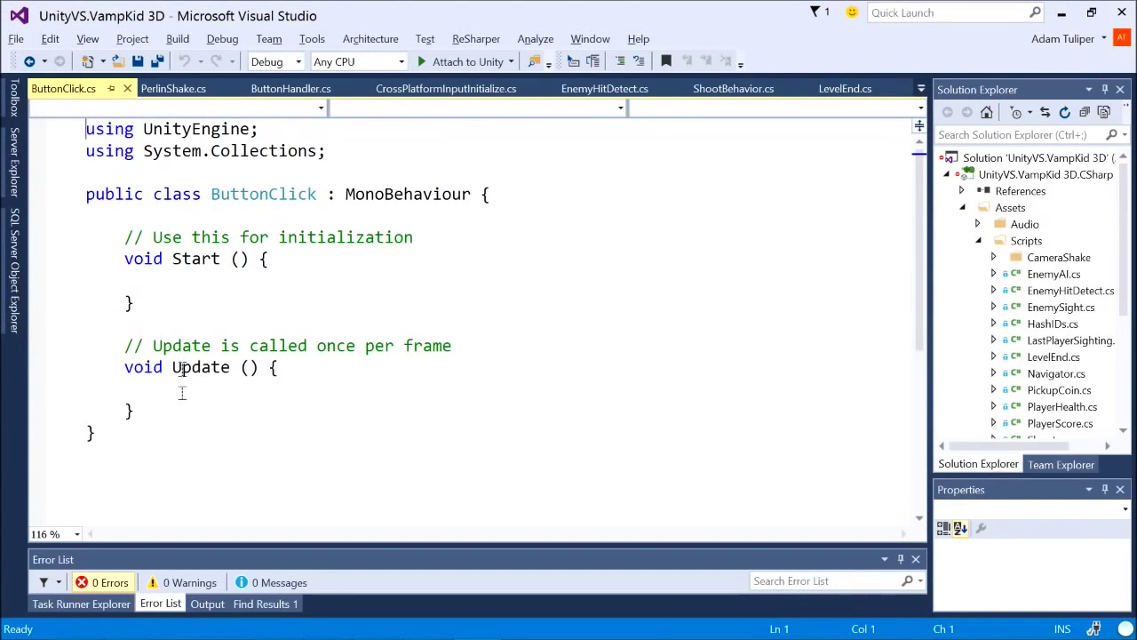
# Replace the template Start and Update methods with an empty public void LoadLevel() method and reload the project files
pyautogui.moveTo(116, 238); pyautogui.dragTo(213, 415)
pyautogui.write('public')
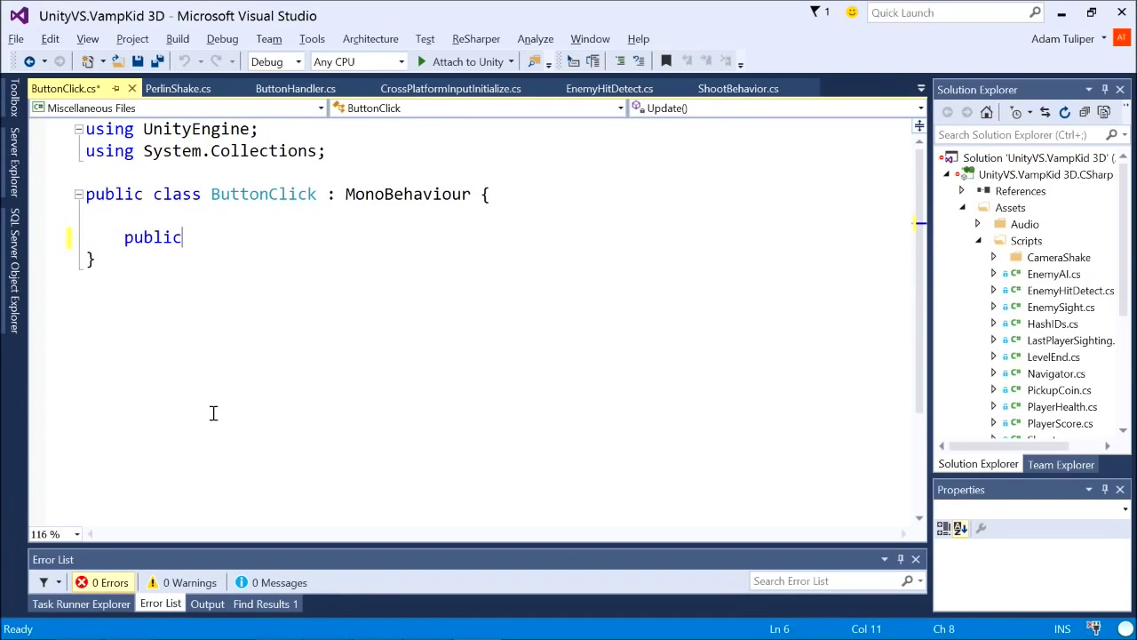
pyautogui.write(' void Bu')
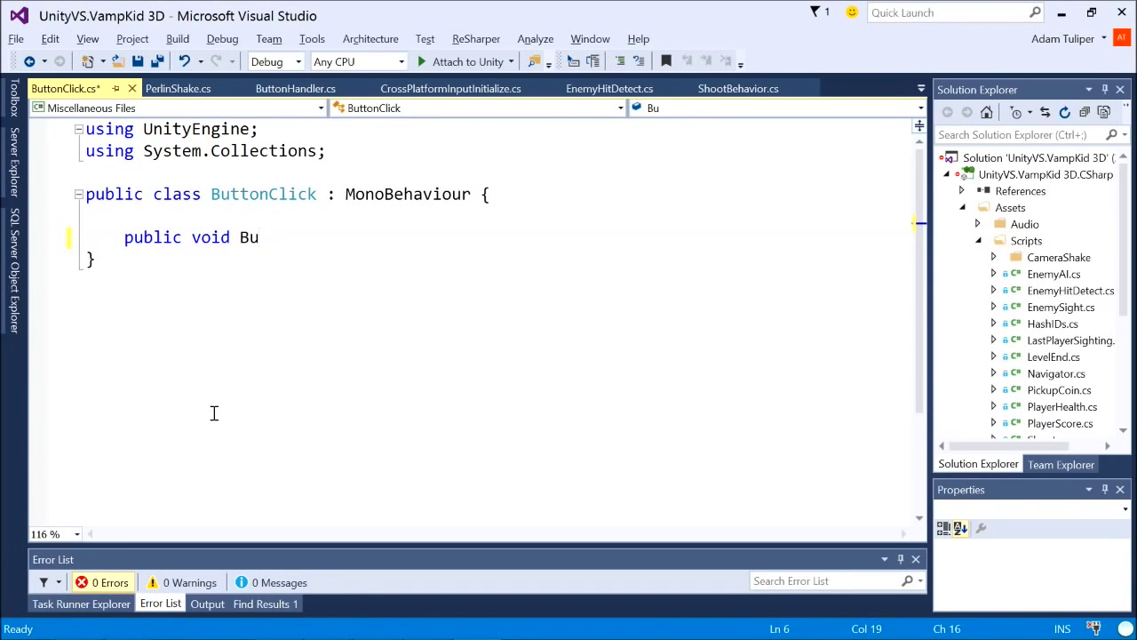
pyautogui.write('LoadLevel()')
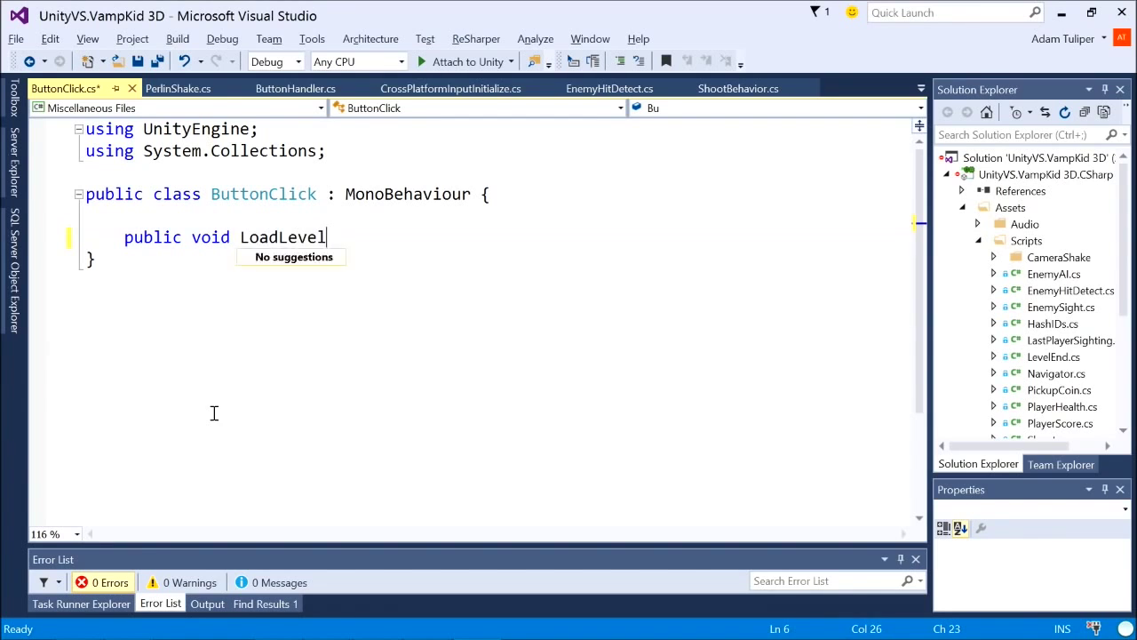
pyautogui.press('Return')
pyautogui.write('{')
pyautogui.press('Return')
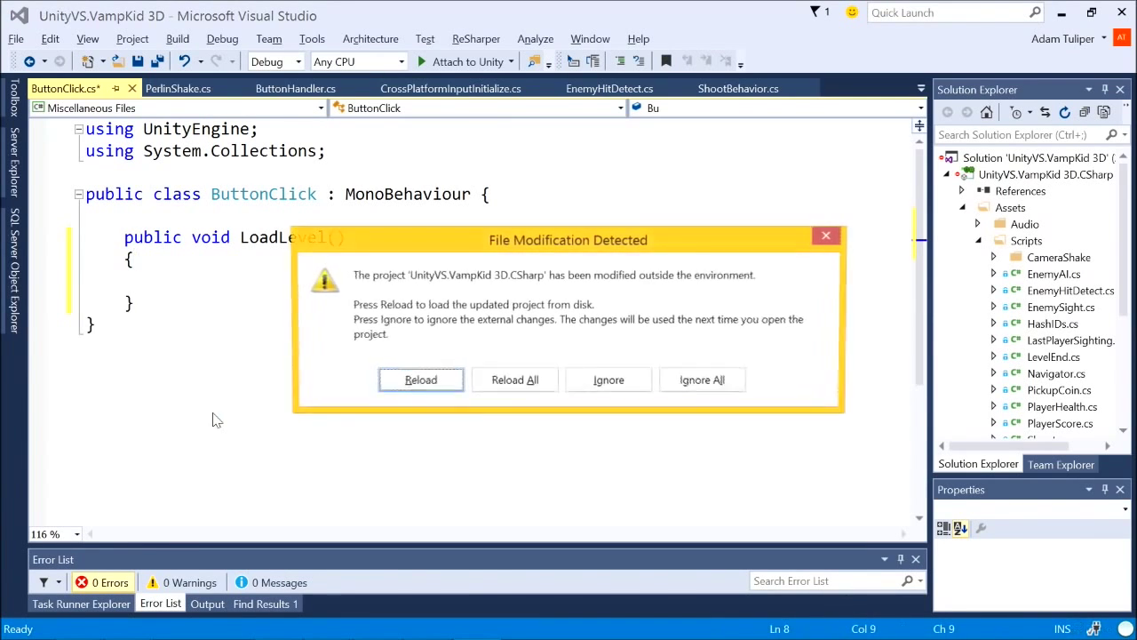
pyautogui.click(514, 380)
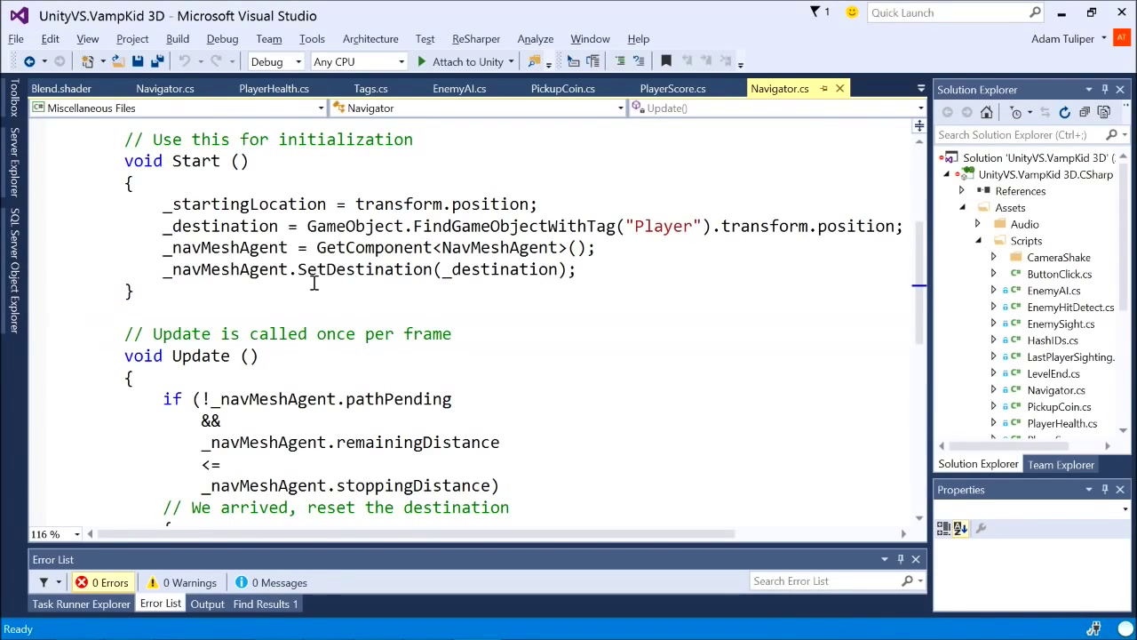
pyautogui.hotkey('alt', 'Tab')
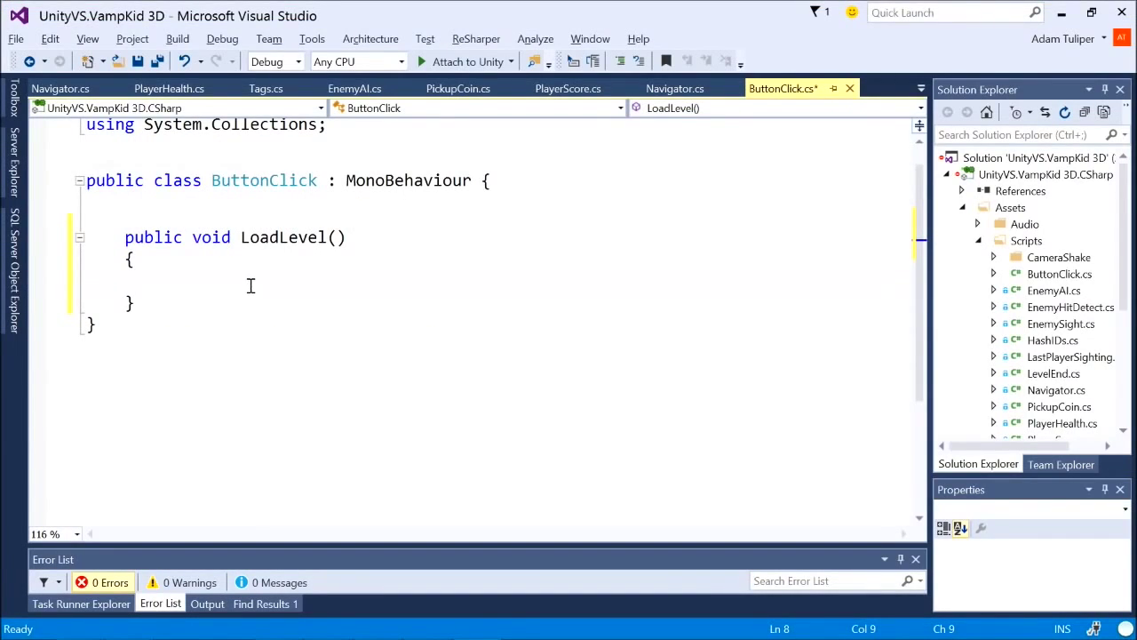
pyautogui.hotkey('ctrl', 's')
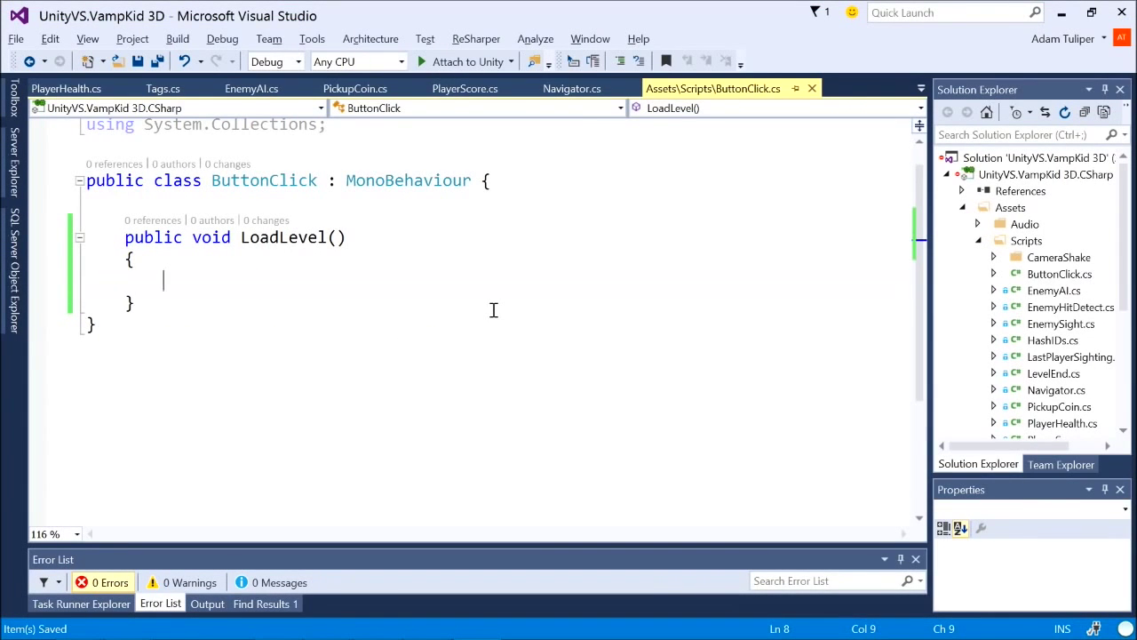
# Make LoadLevel call Application.LoadLevel("Main"); and save the script
pyautogui.write('Application.')
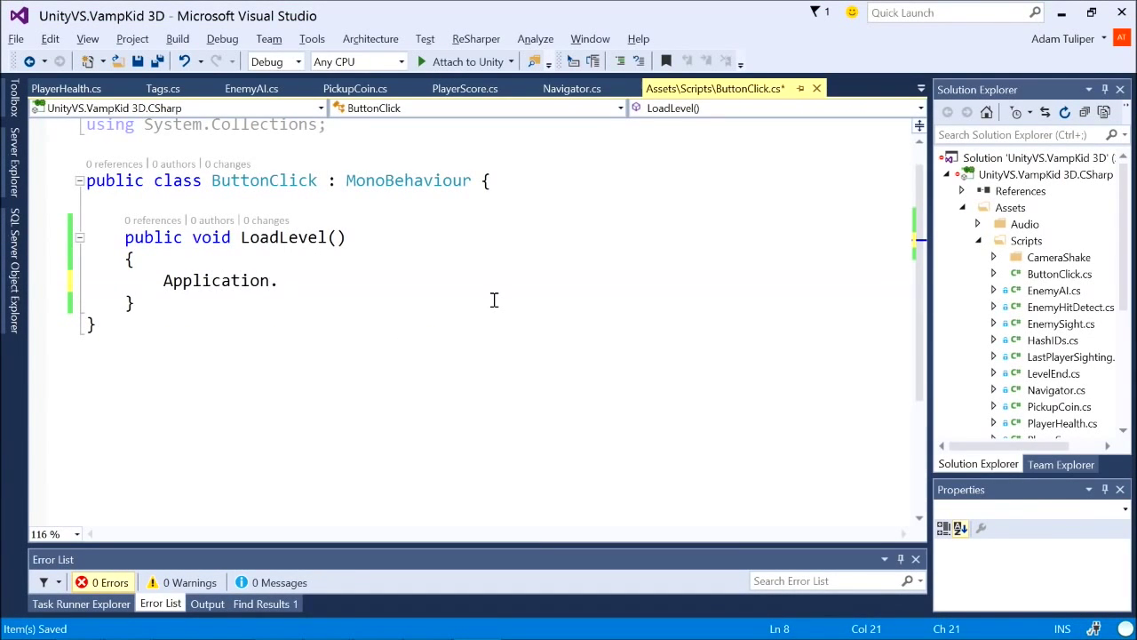
pyautogui.write('LoadLevel("')
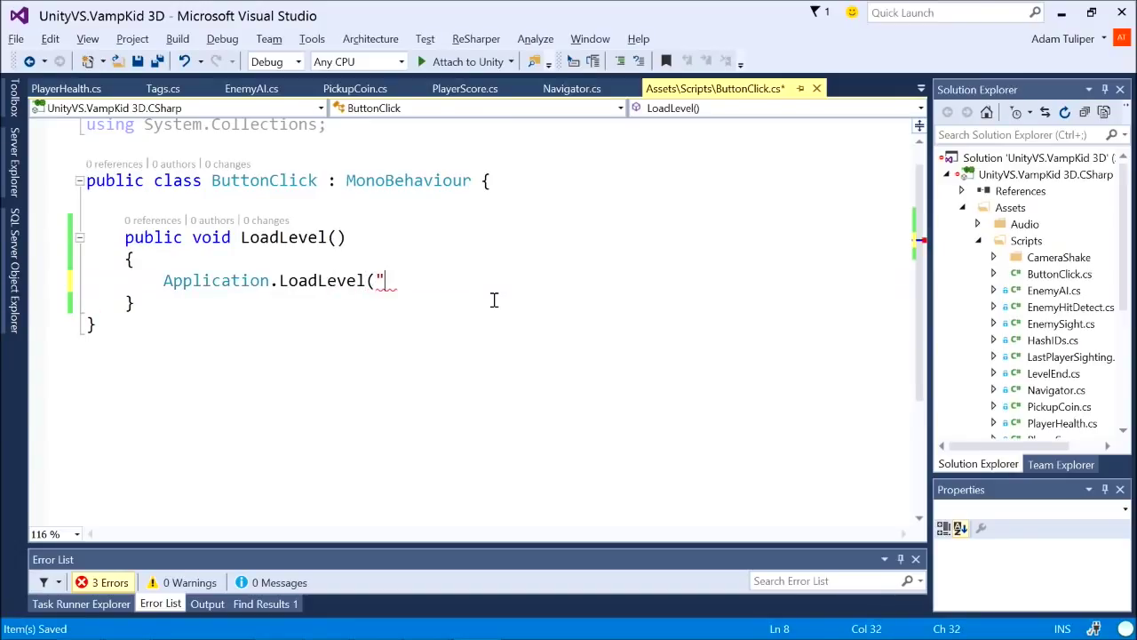
pyautogui.write('Mai')
pyautogui.write('n.sc')
pyautogui.press('BackSpace')
pyautogui.press('BackSpace')
pyautogui.write('ubli')
pyautogui.press('BackSpace')
pyautogui.press('BackSpace')
pyautogui.press('BackSpace')
pyautogui.write('"')
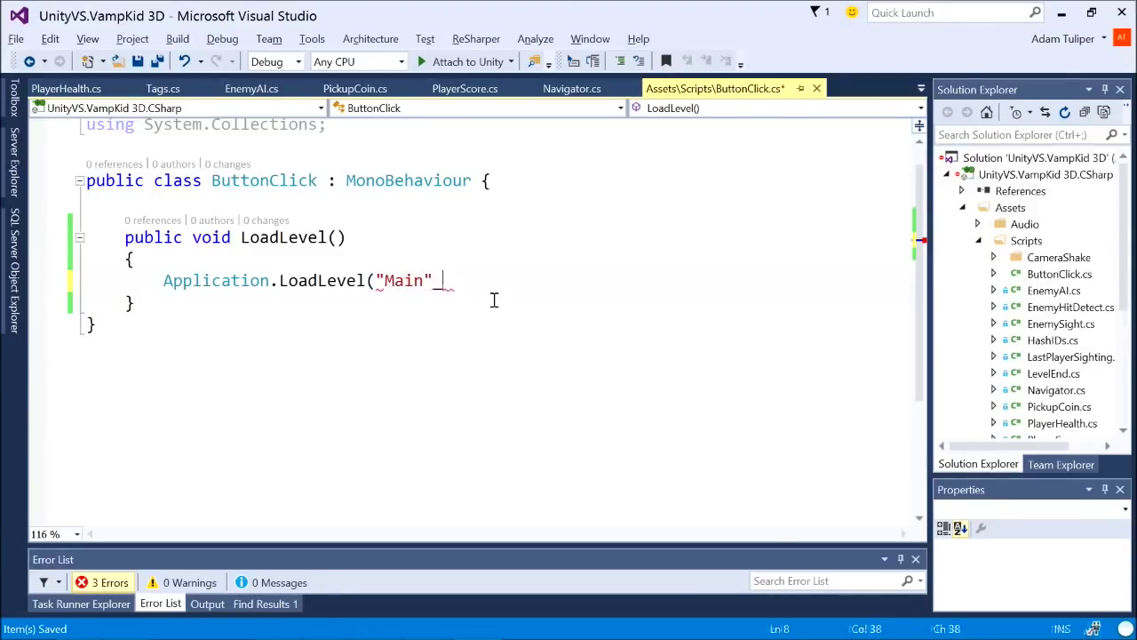
pyautogui.write(');')
pyautogui.hotkey('ctrl', 's')
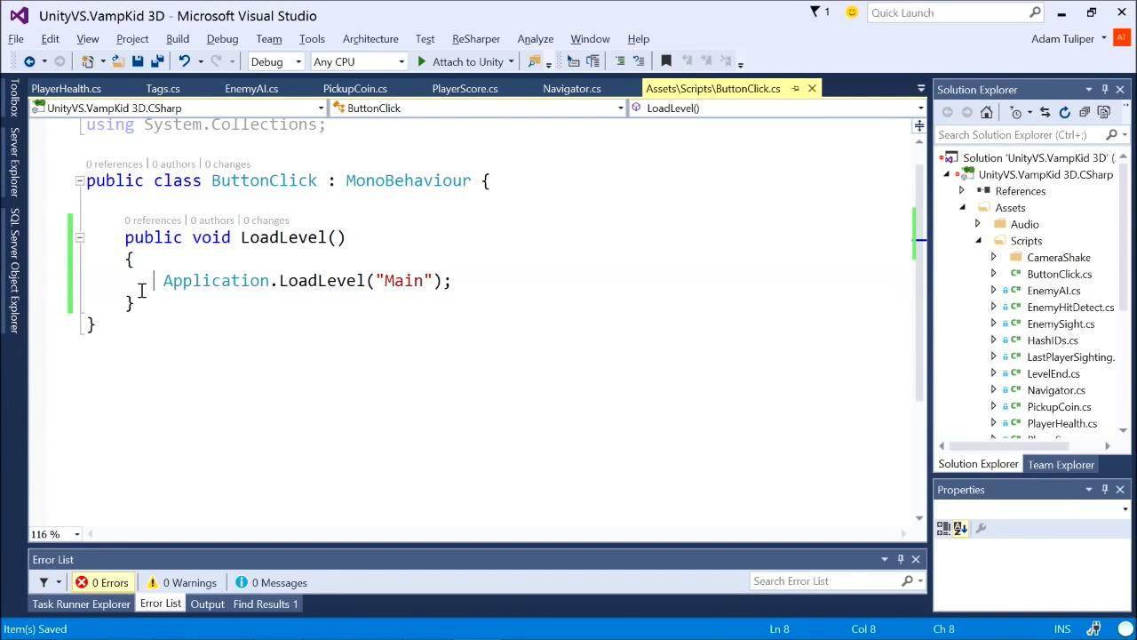
pyautogui.hotkey('alt', 'Tab')
# In Build Settings, add the UI Test scene and drag it above Main.unity to index 0
pyautogui.hotkey('ctrl', 'shift', 'b')
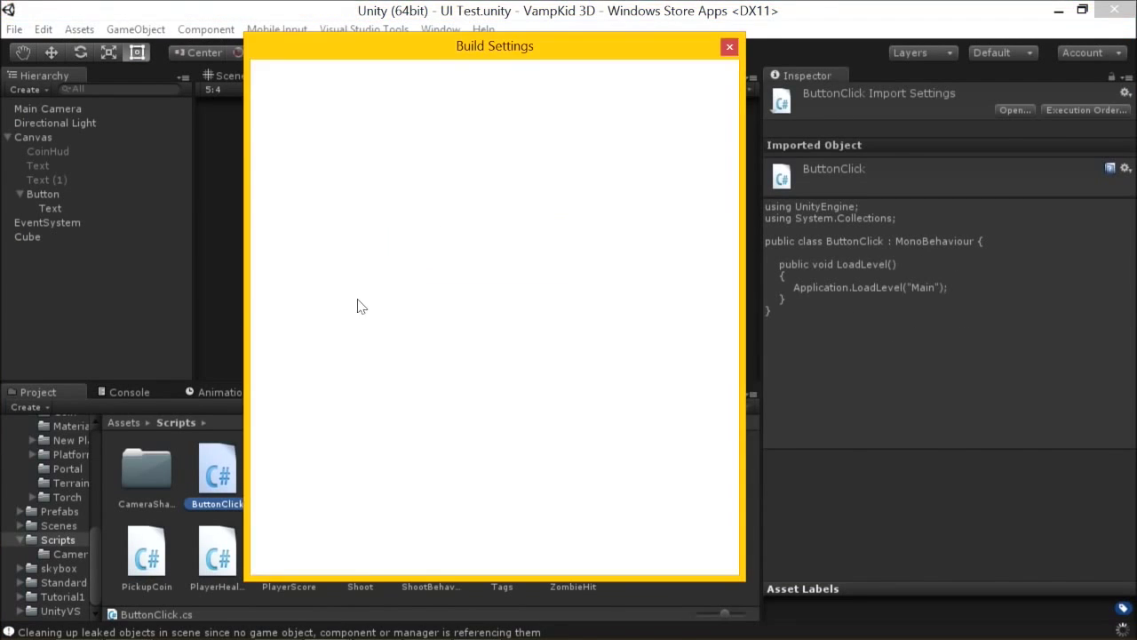
pyautogui.moveTo(536, 49); pyautogui.dragTo(657, 68)
pyautogui.click(14, 29)
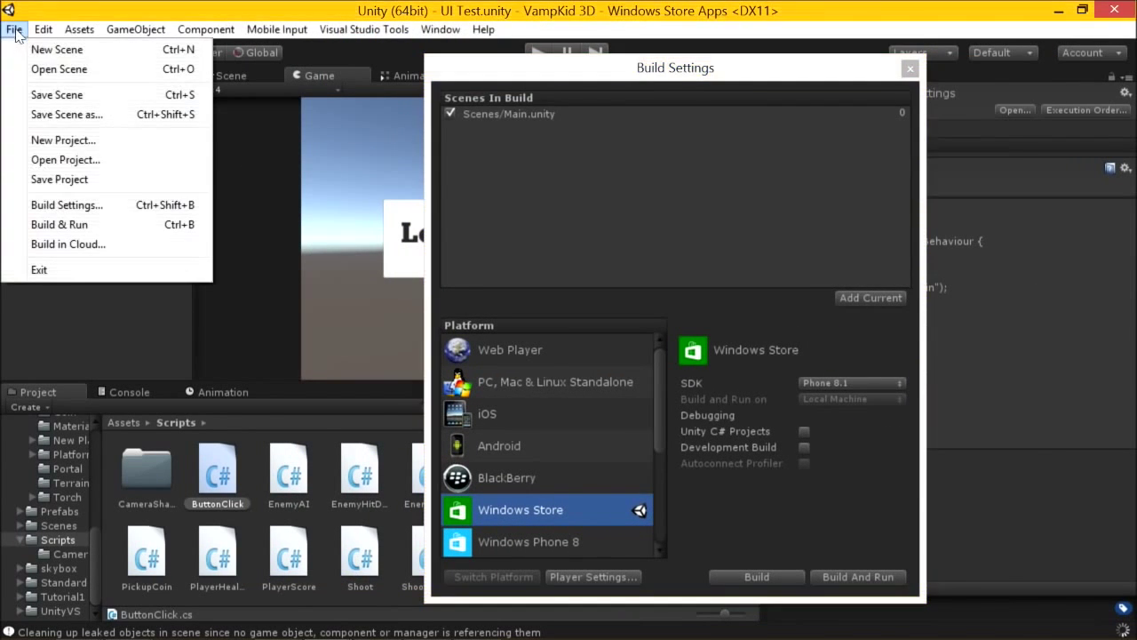
pyautogui.click(98, 205)
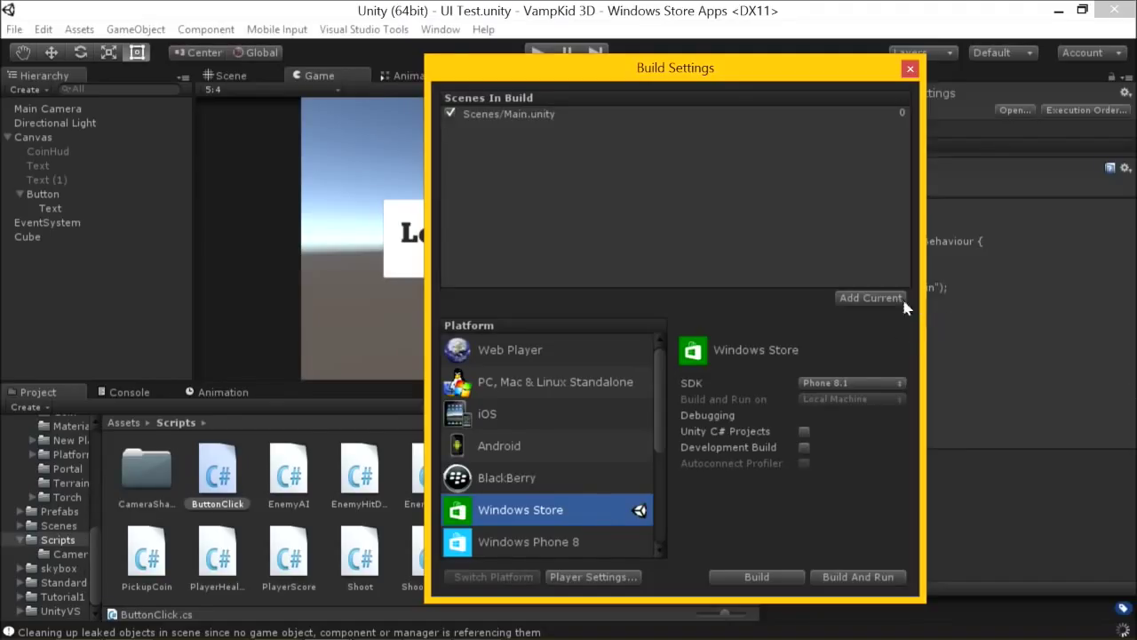
pyautogui.click(123, 521)
pyautogui.moveTo(515, 70); pyautogui.dragTo(553, 79)
pyautogui.click(906, 308)
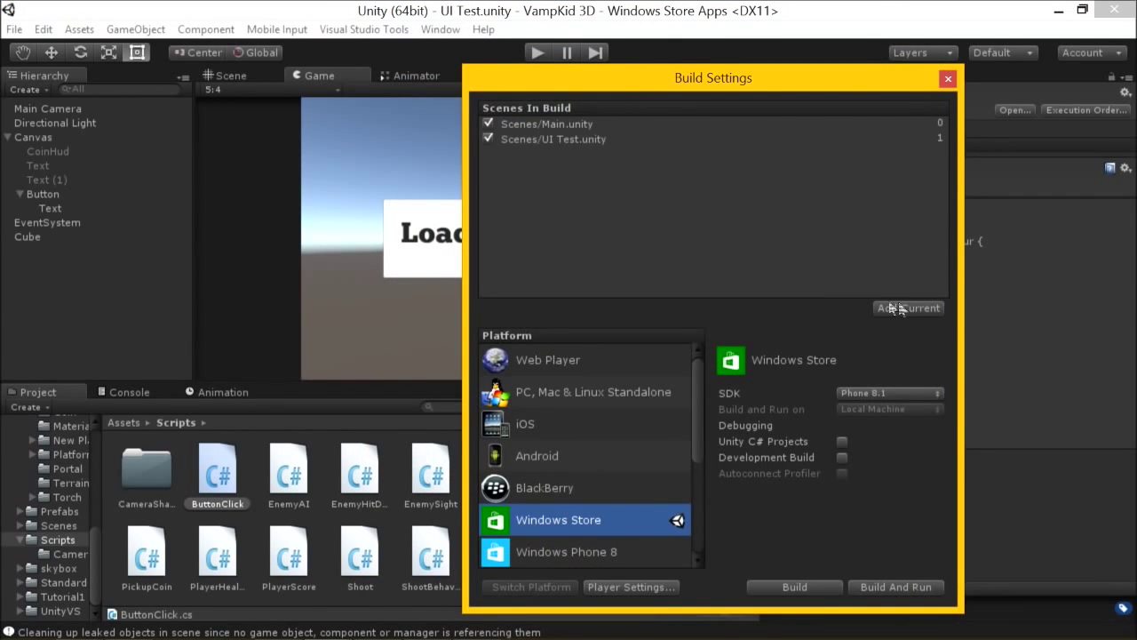
pyautogui.click(588, 143)
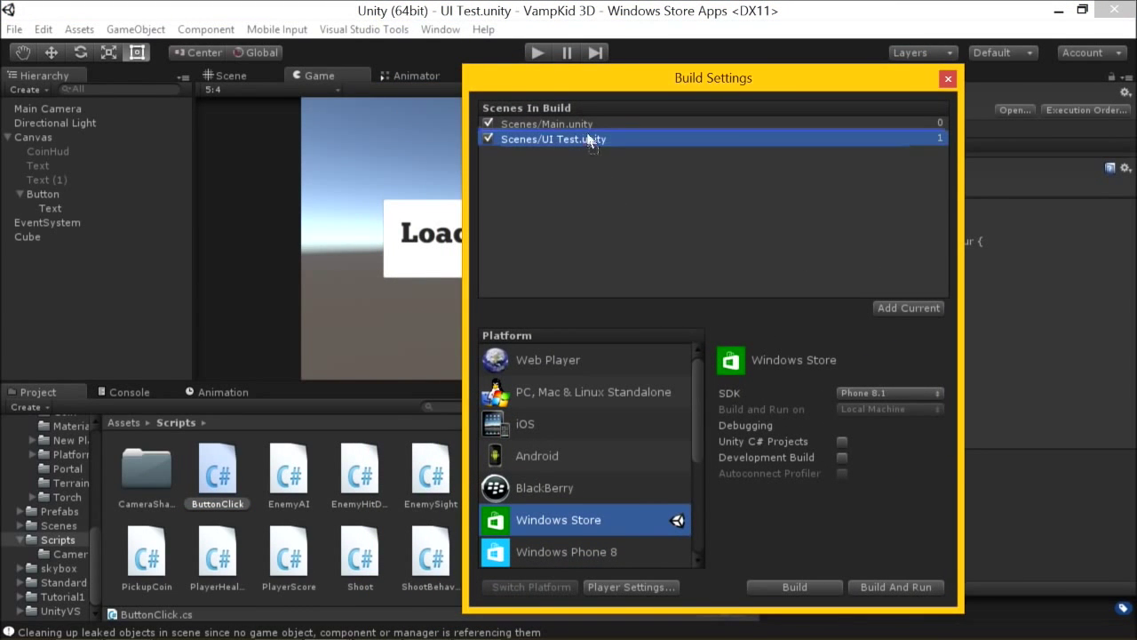
pyautogui.moveTo(586, 124); pyautogui.dragTo(586, 125)
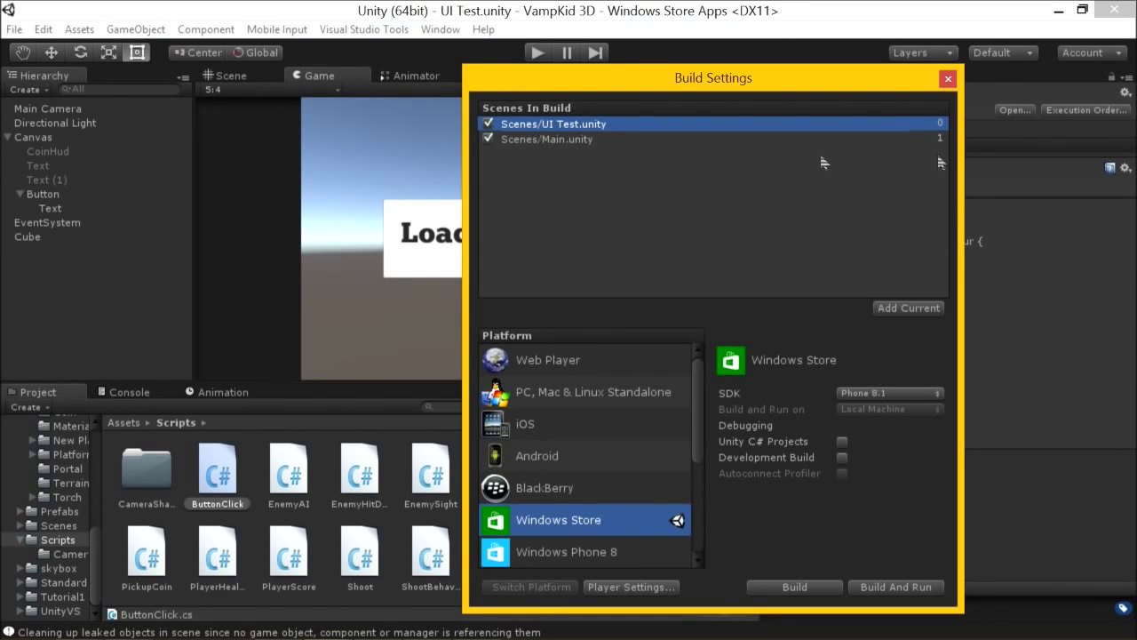
pyautogui.click(949, 80)
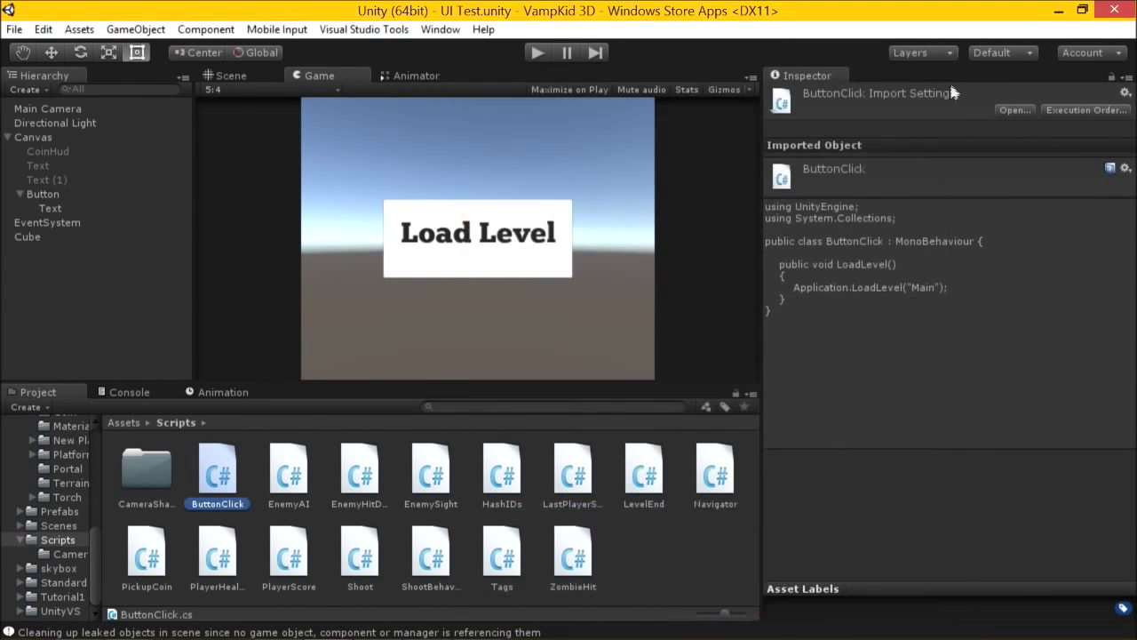
pyautogui.click(80, 180)
pyautogui.click(111, 194)
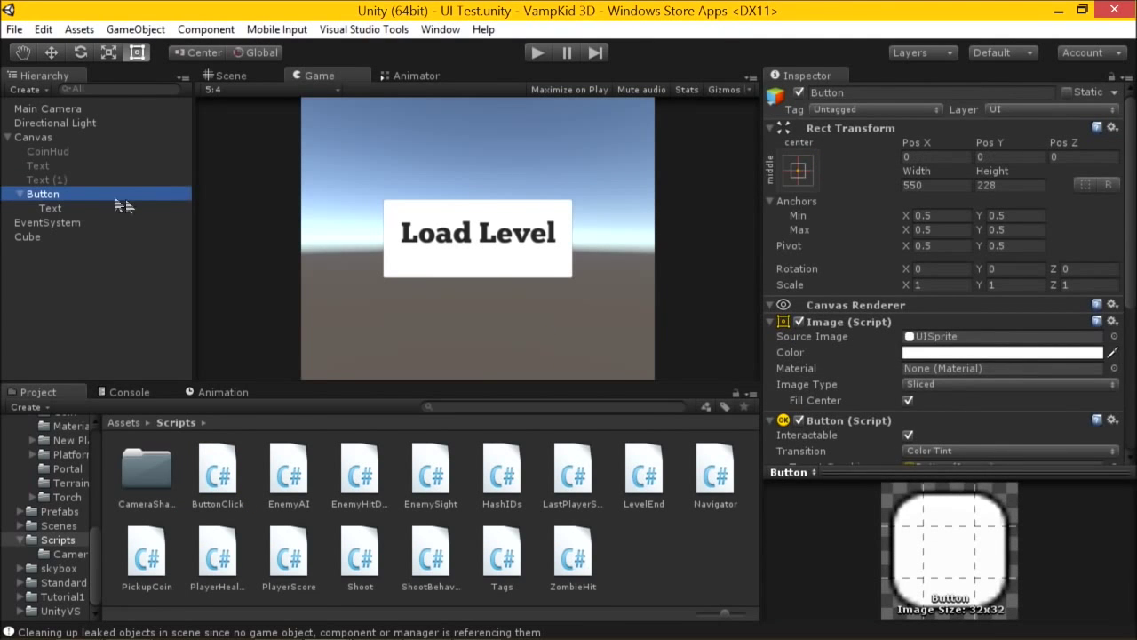
pyautogui.click(537, 53)
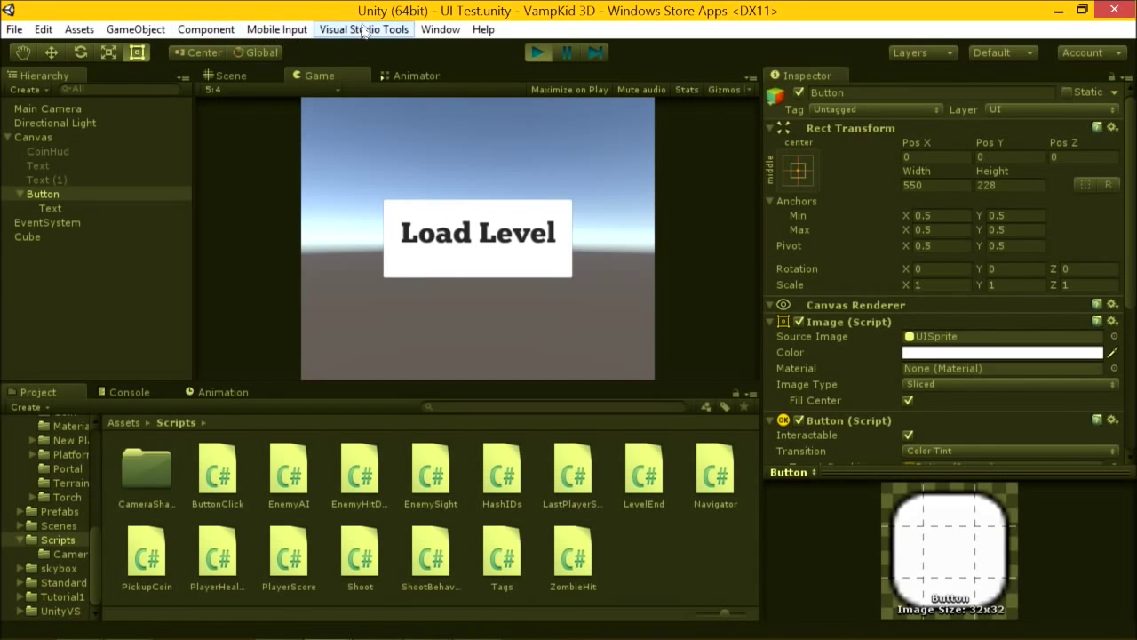
pyautogui.click(458, 245)
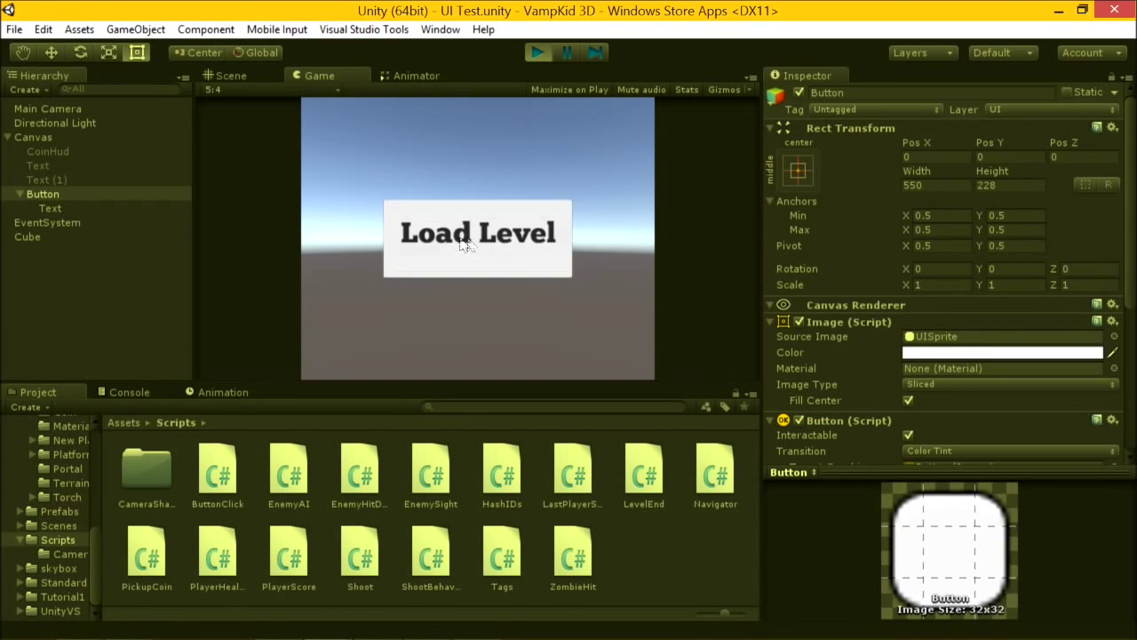
pyautogui.click(537, 52)
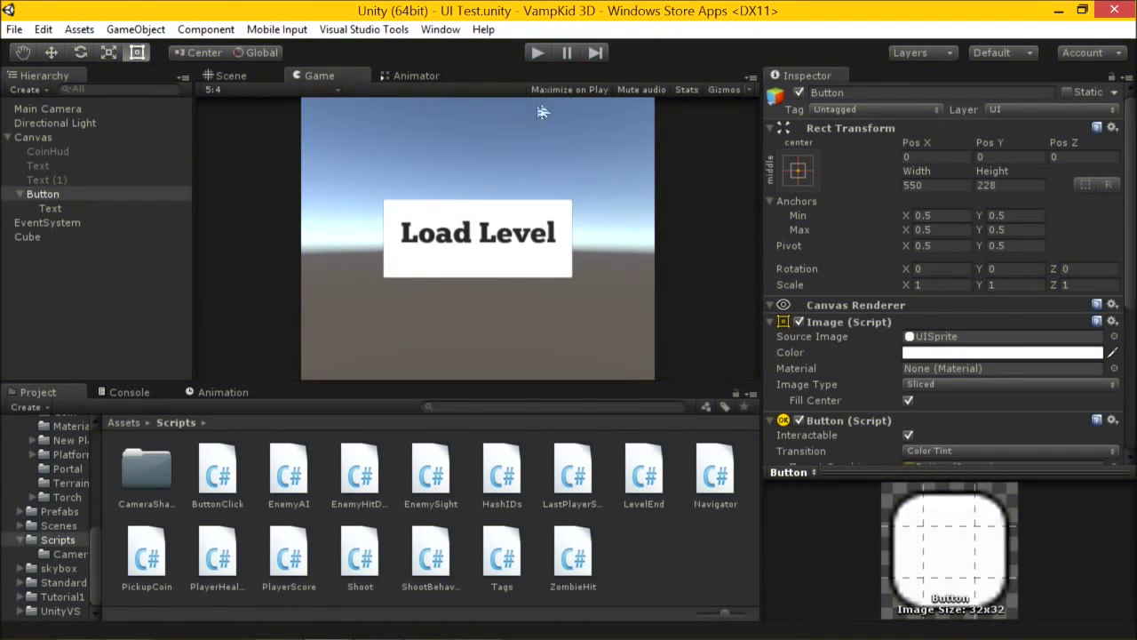
pyautogui.hotkey('alt', 'Tab')
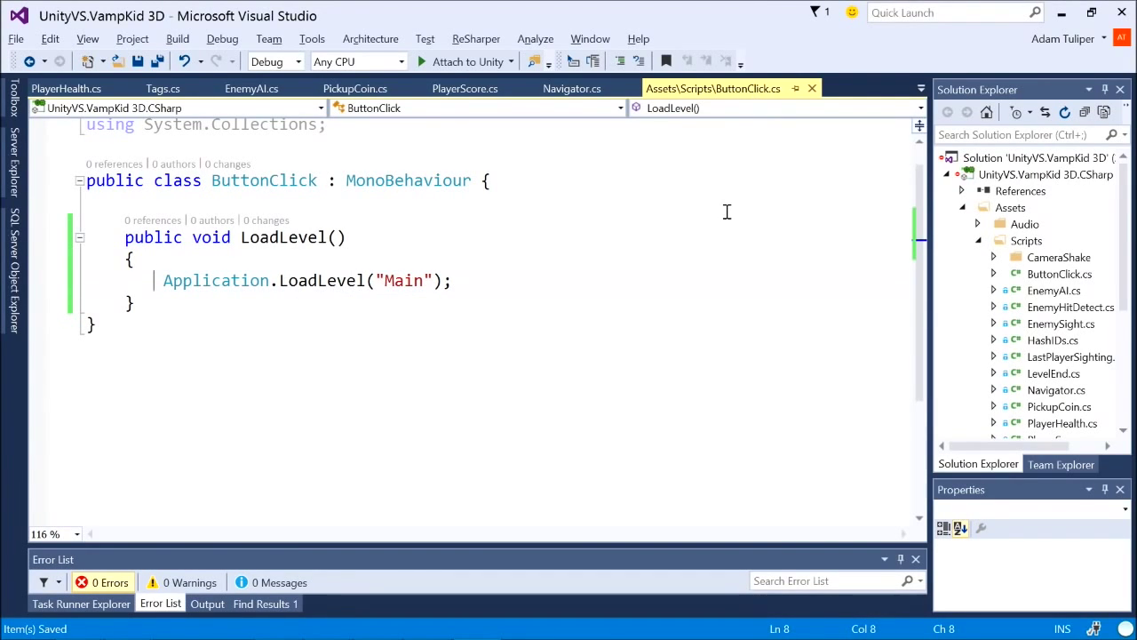
pyautogui.hotkey('alt', 'Tab')
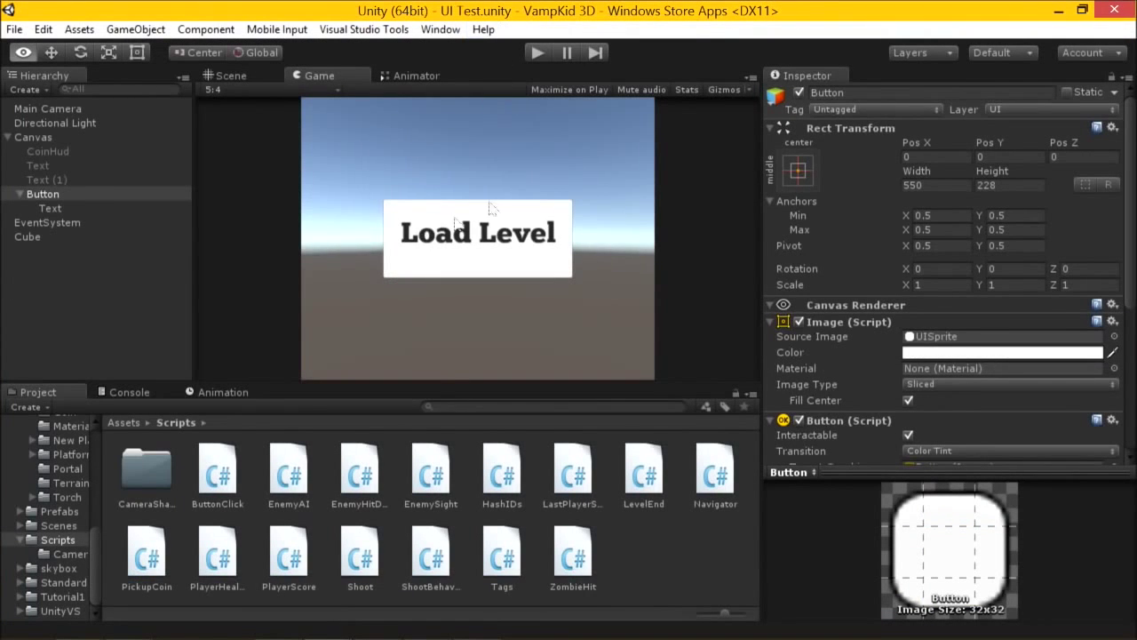
# Select the Button, add an On Click entry and try the ButtonClick script as its target
pyautogui.click(111, 195)
pyautogui.scroll(-5, 977, 273)
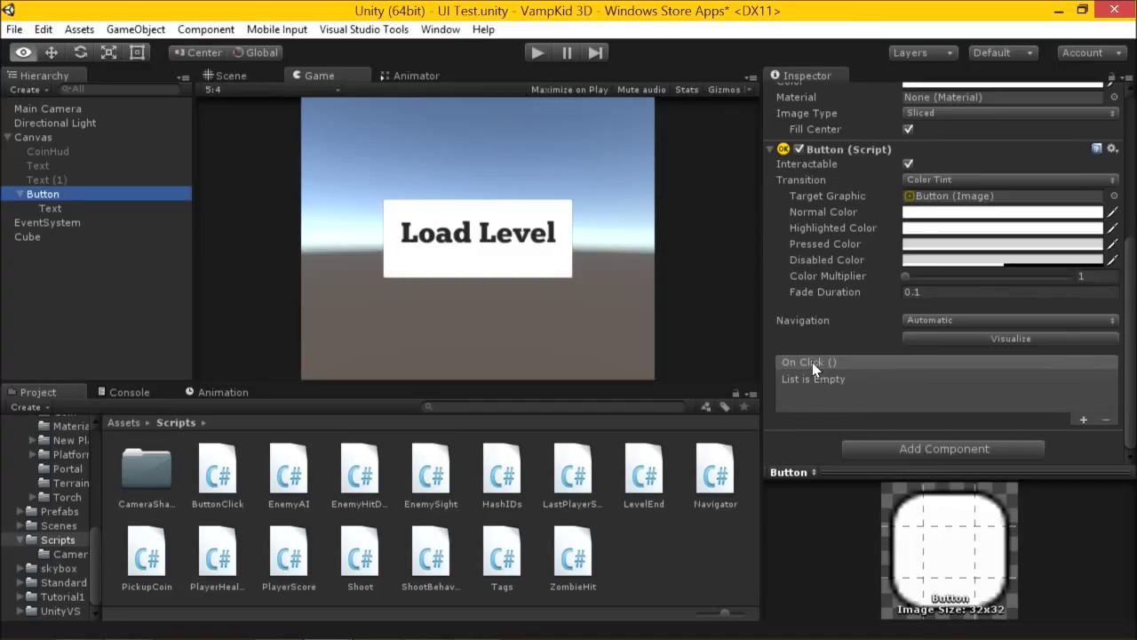
pyautogui.click(1082, 420)
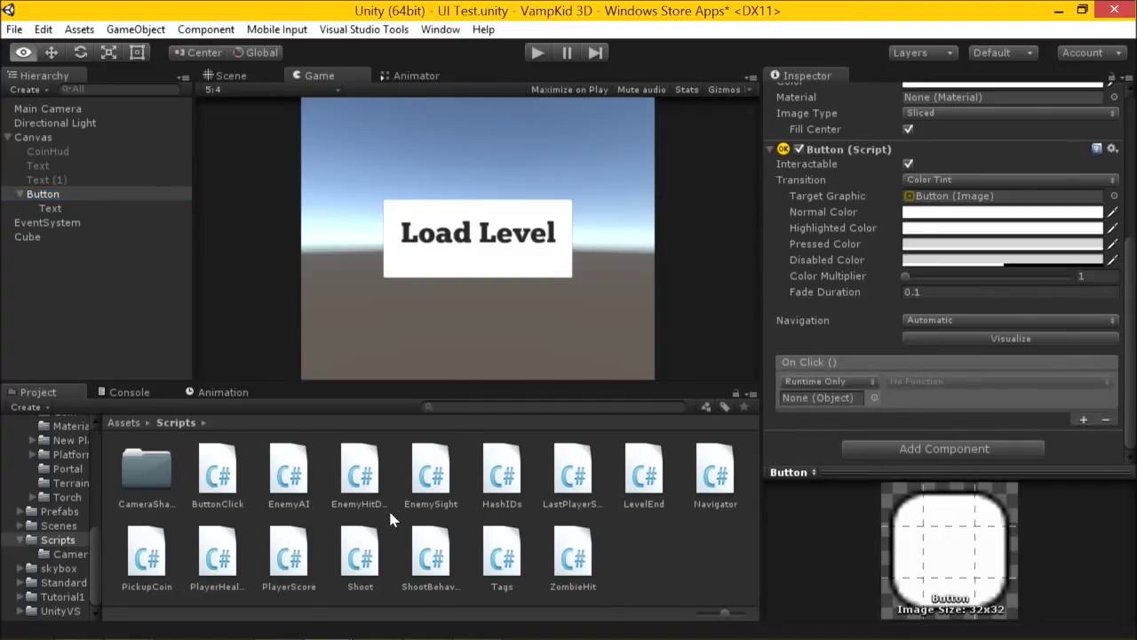
pyautogui.moveTo(238, 487); pyautogui.dragTo(822, 399)
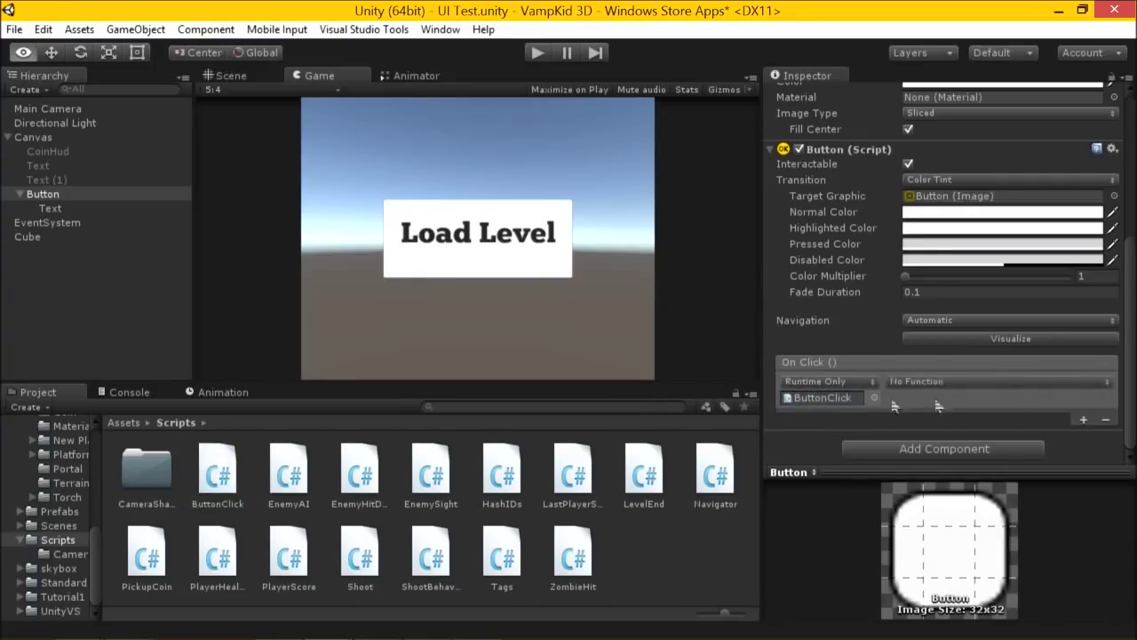
pyautogui.click(999, 380)
pyautogui.moveTo(939, 429)
pyautogui.click(867, 336)
# Attach the ButtonClick script to the Button object
pyautogui.click(228, 472)
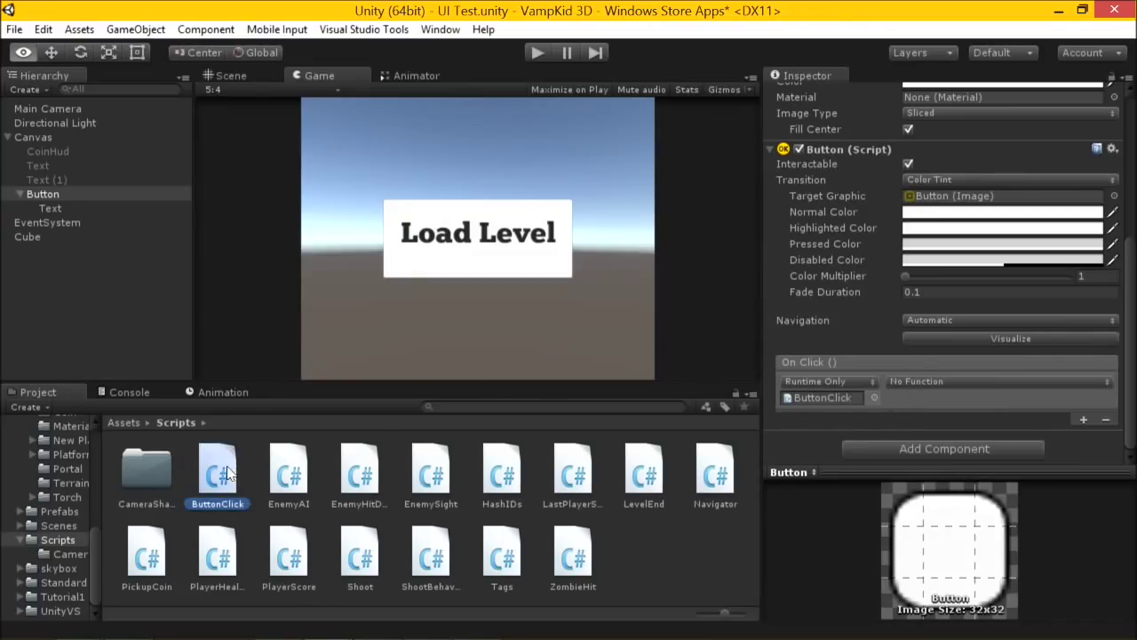
pyautogui.moveTo(228, 473); pyautogui.dragTo(86, 198)
pyautogui.scroll(-2, 934, 322)
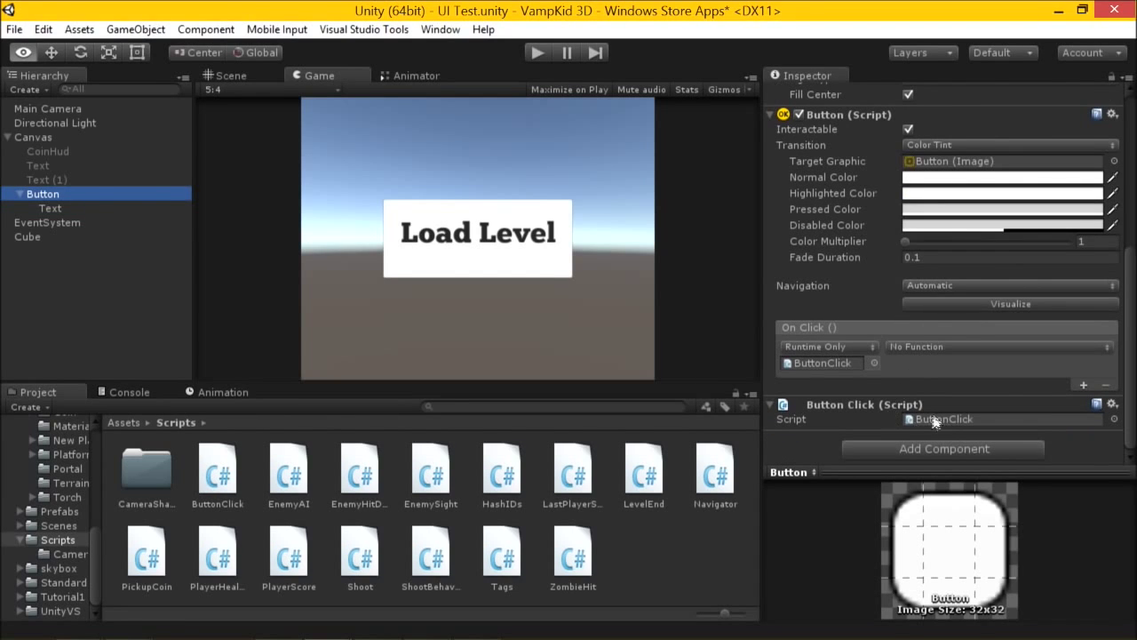
pyautogui.click(872, 404)
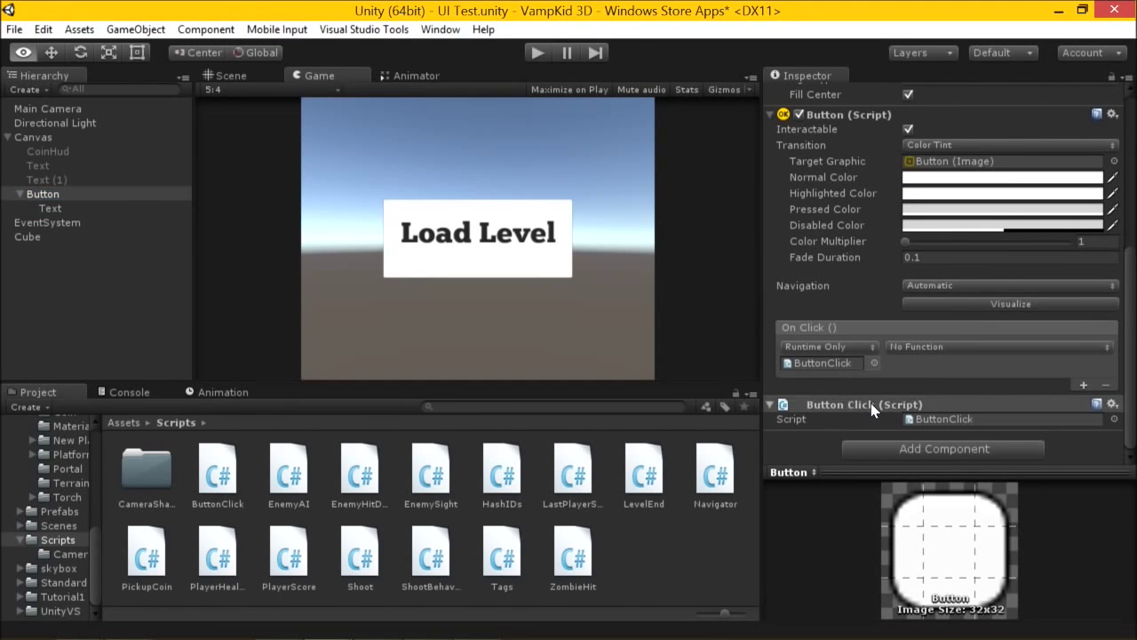
pyautogui.click(872, 405)
pyautogui.click(835, 424)
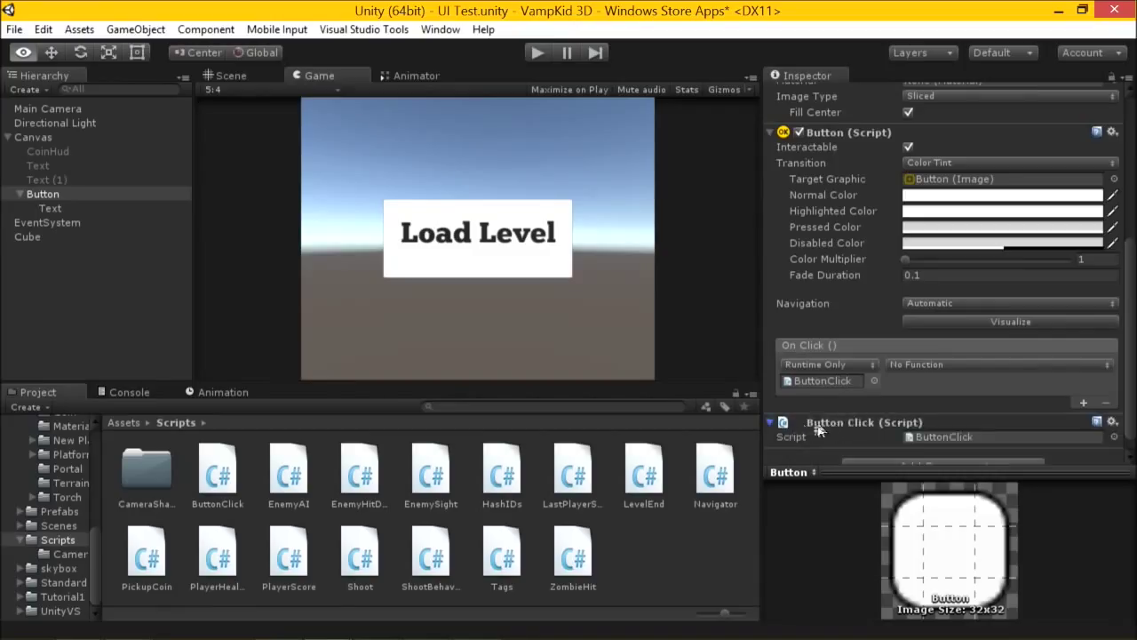
# Target the Button in On Click, choose ButtonClick.LoadLevel (), and save the scene
pyautogui.moveTo(820, 427); pyautogui.dragTo(835, 382)
pyautogui.click(910, 363)
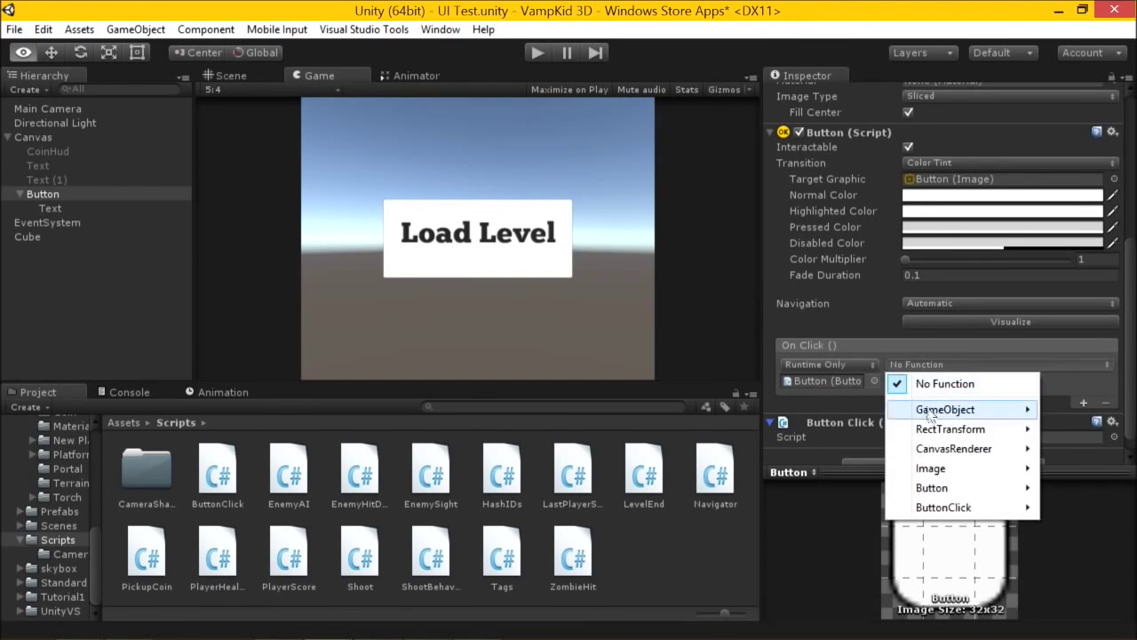
pyautogui.moveTo(969, 507)
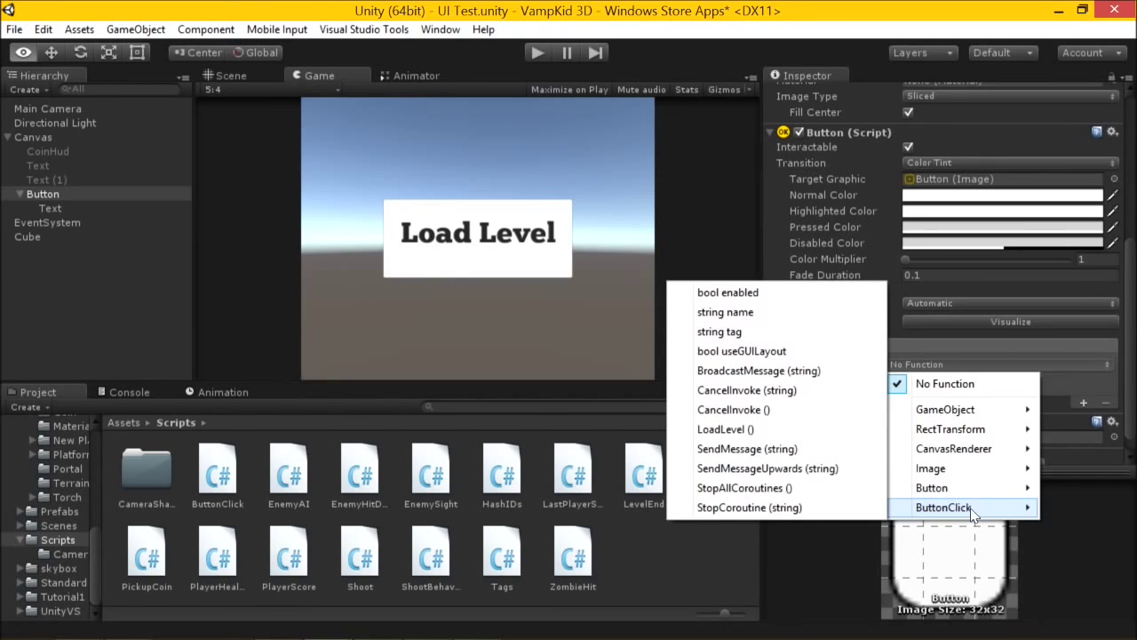
pyautogui.click(753, 431)
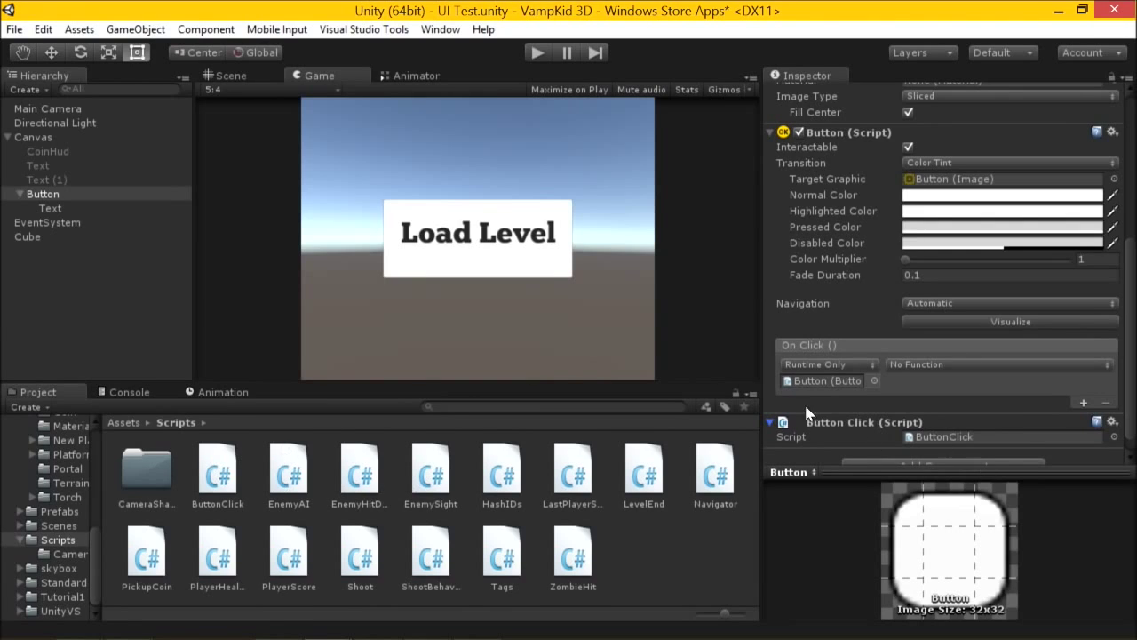
pyautogui.moveTo(839, 430); pyautogui.dragTo(835, 385)
pyautogui.click(912, 365)
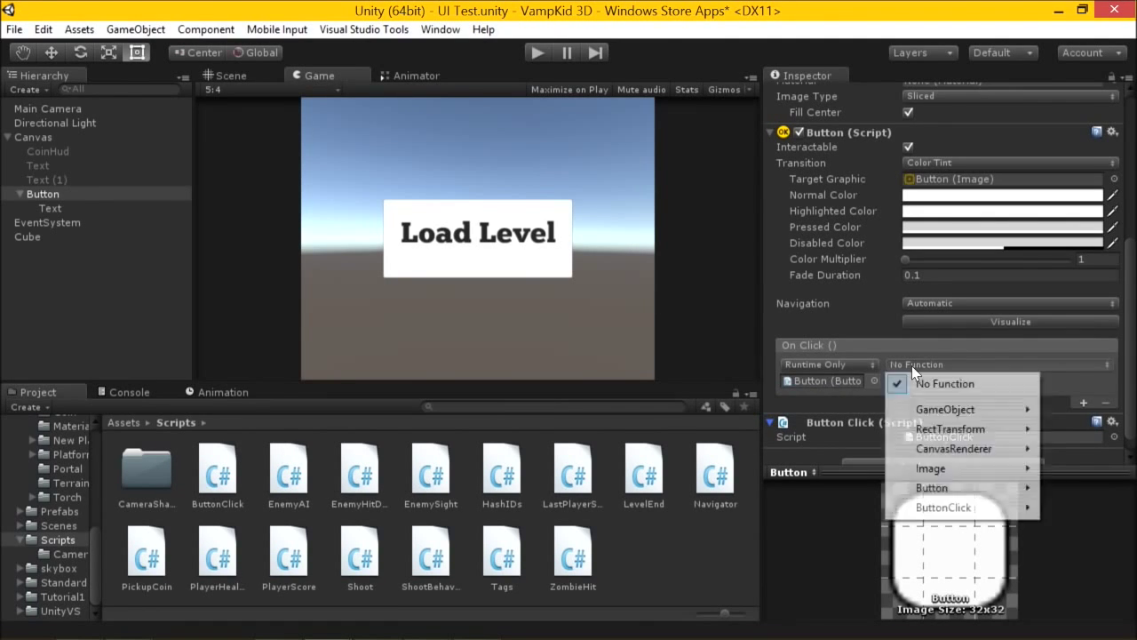
pyautogui.moveTo(941, 414)
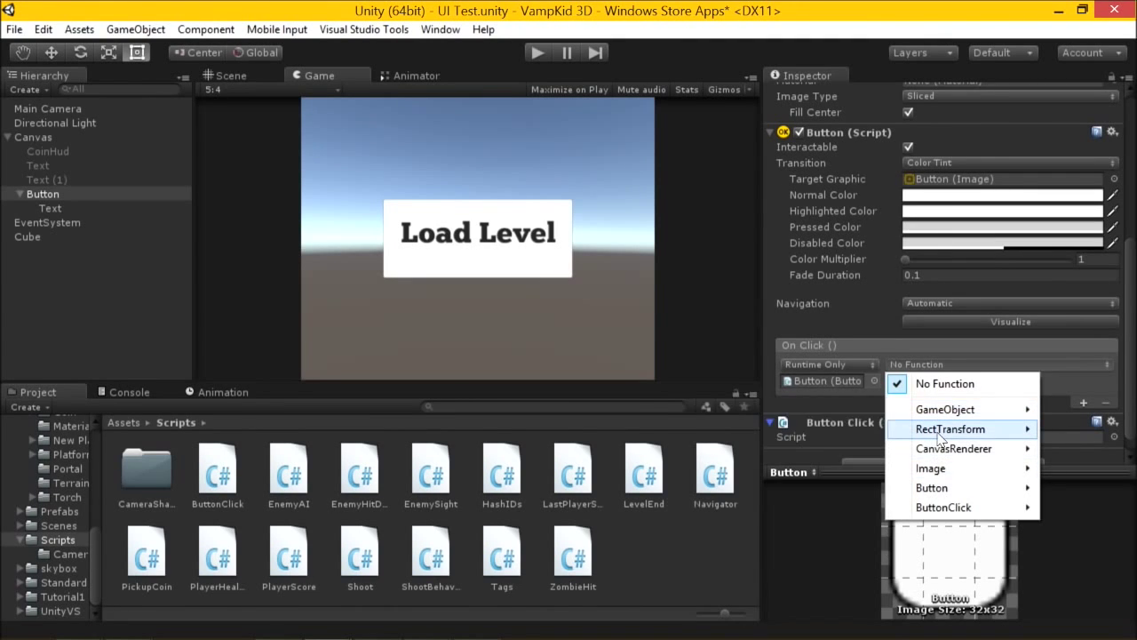
pyautogui.moveTo(938, 435)
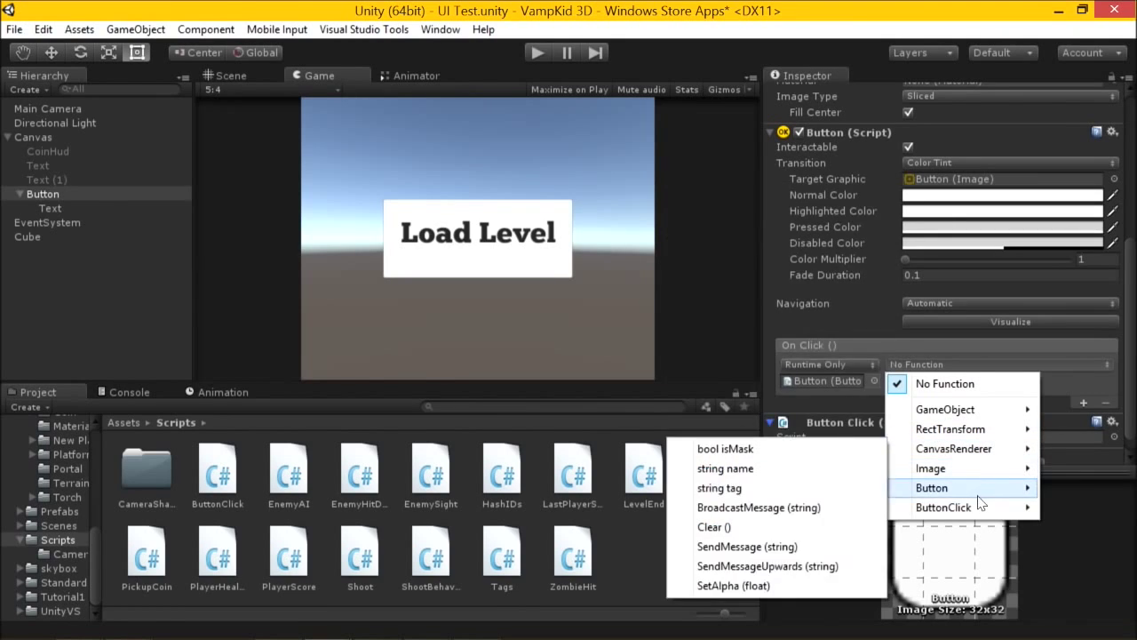
pyautogui.moveTo(979, 508)
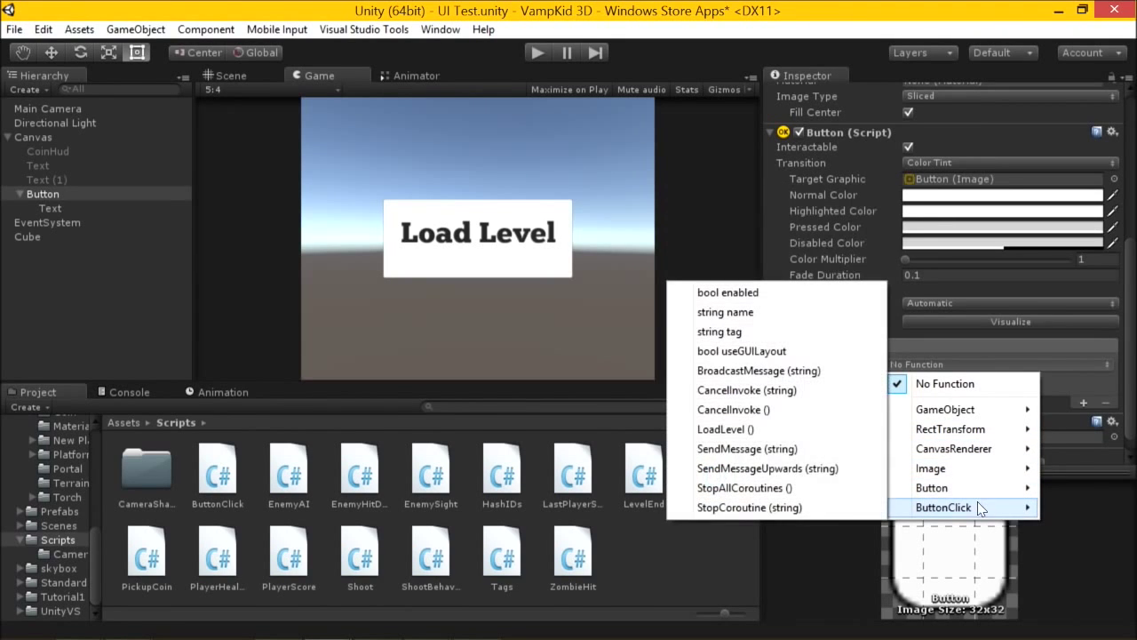
pyautogui.click(773, 429)
pyautogui.hotkey('ctrl', 's')
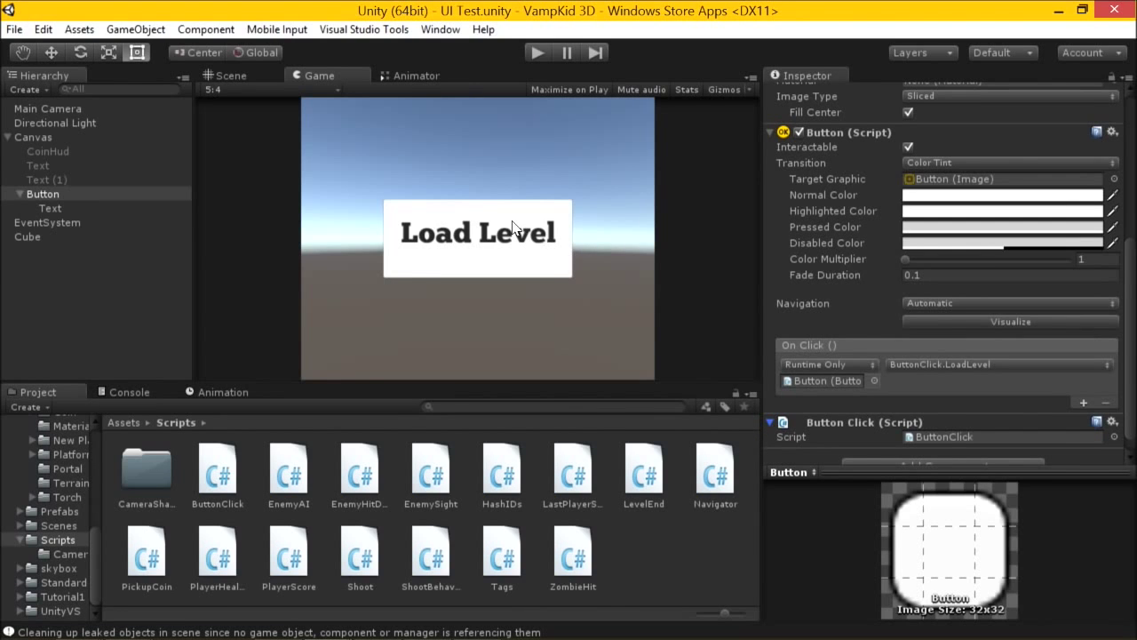
# Add a commented-out Application.LoadLevel(Application.loadedLevel); line below the Main load call
pyautogui.hotkey('alt', 'Tab')
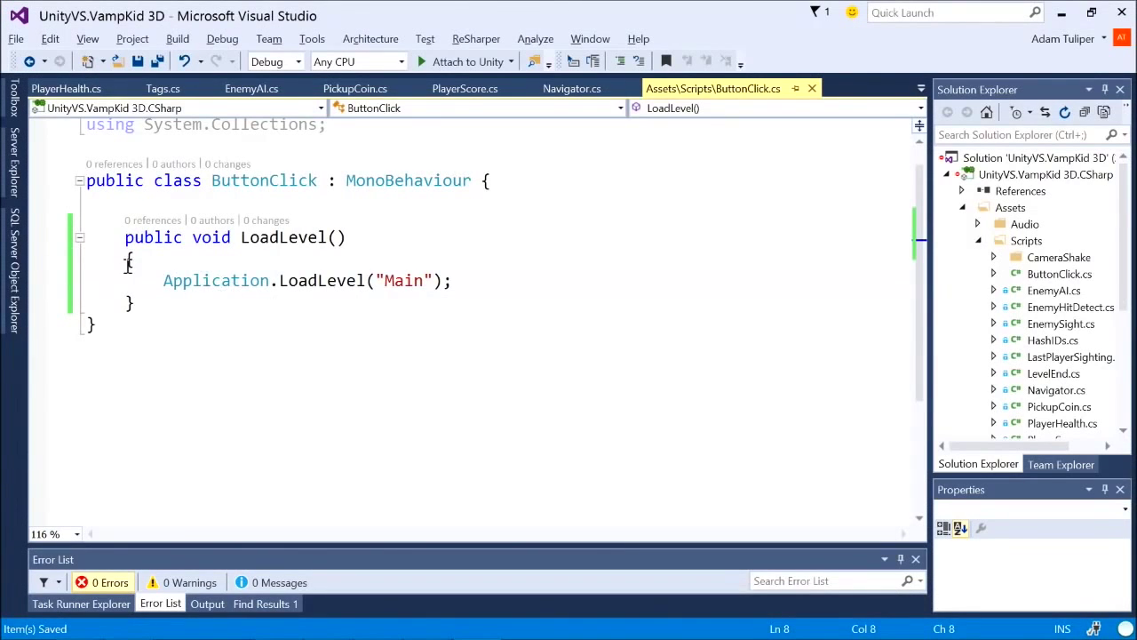
pyautogui.moveTo(182, 281); pyautogui.dragTo(496, 284)
pyautogui.click(486, 283)
pyautogui.press('Return')
pyautogui.write('Applica')
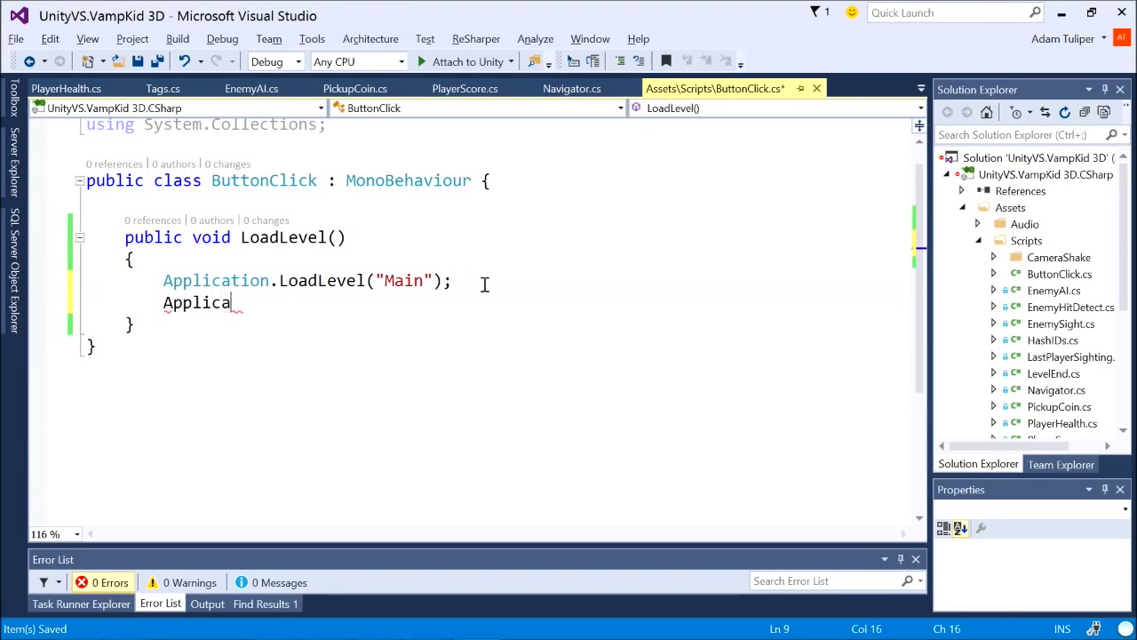
pyautogui.write('tion.LoadL')
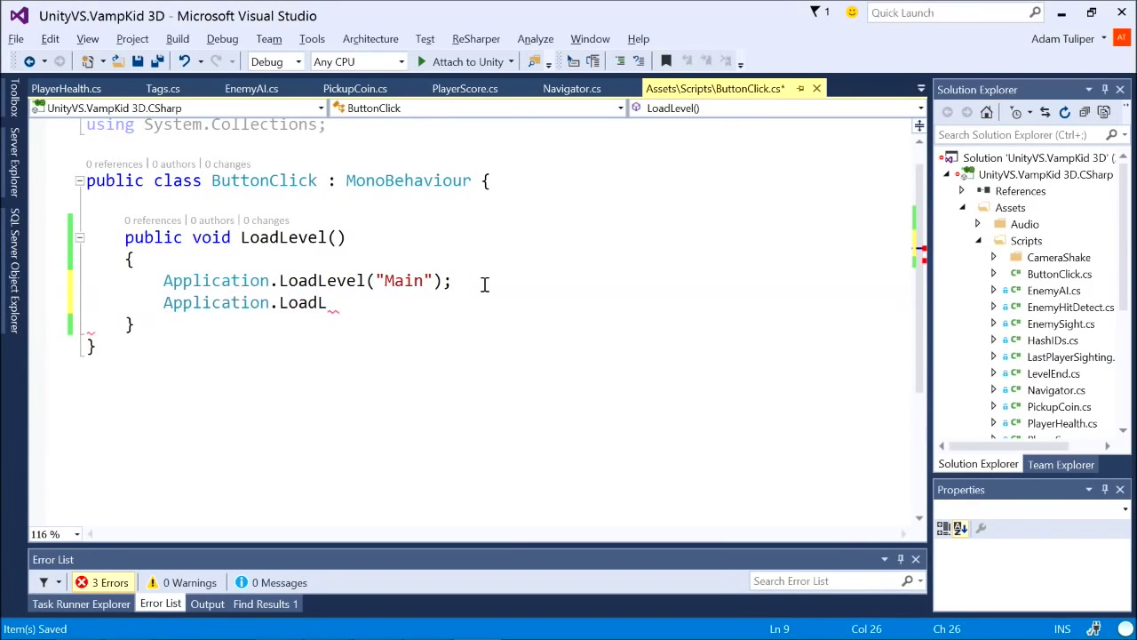
pyautogui.write('evel(')
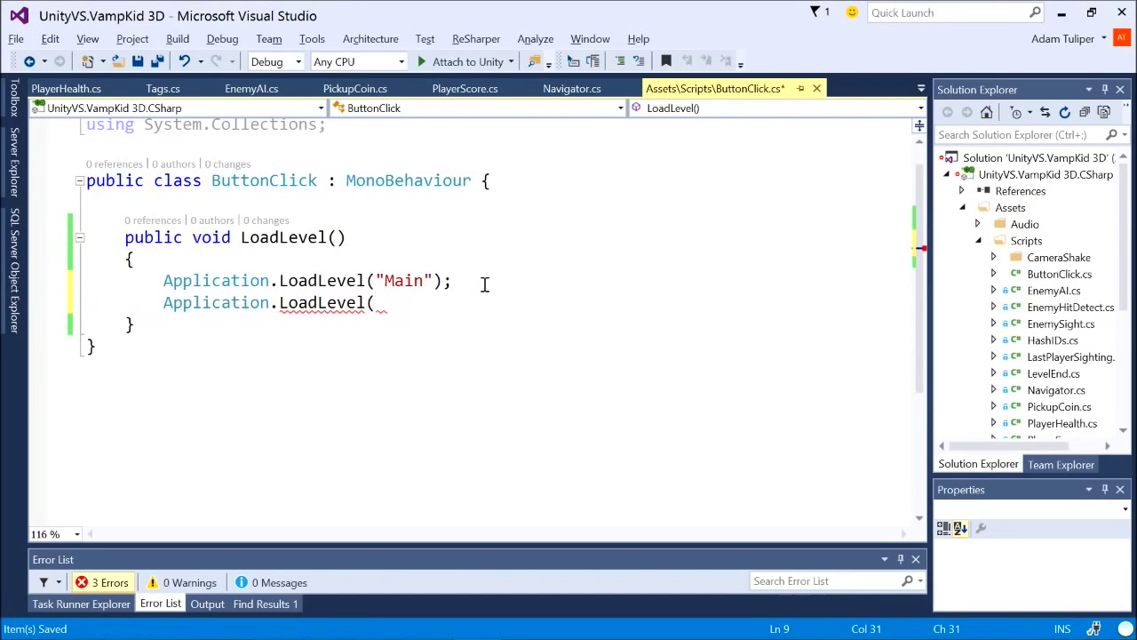
pyautogui.write('Application.')
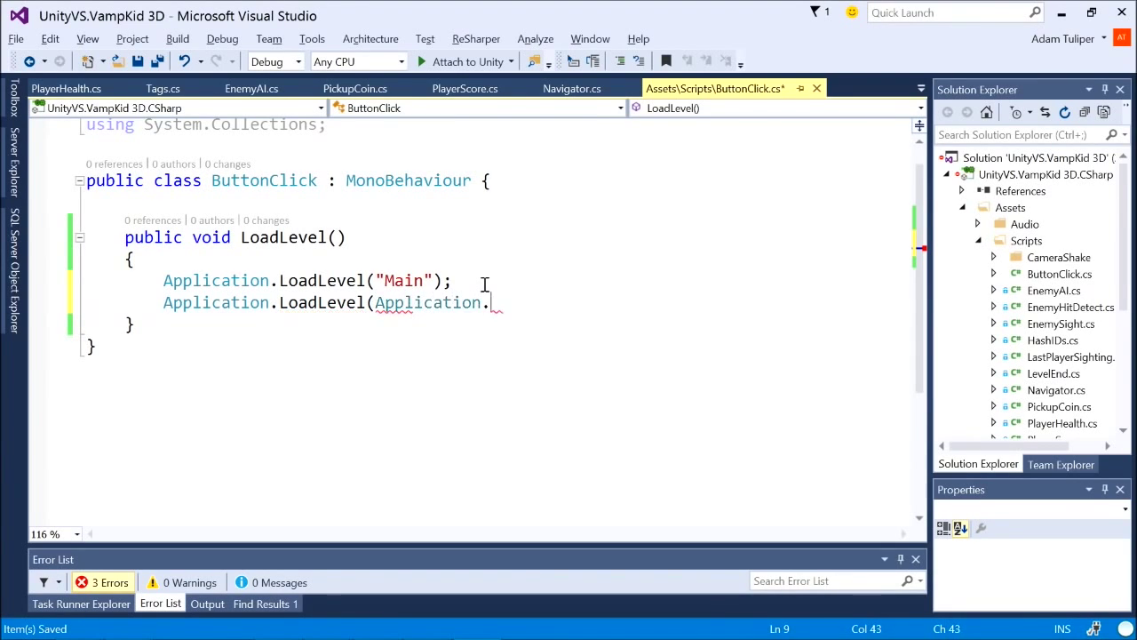
pyautogui.write('loadedLevel)')
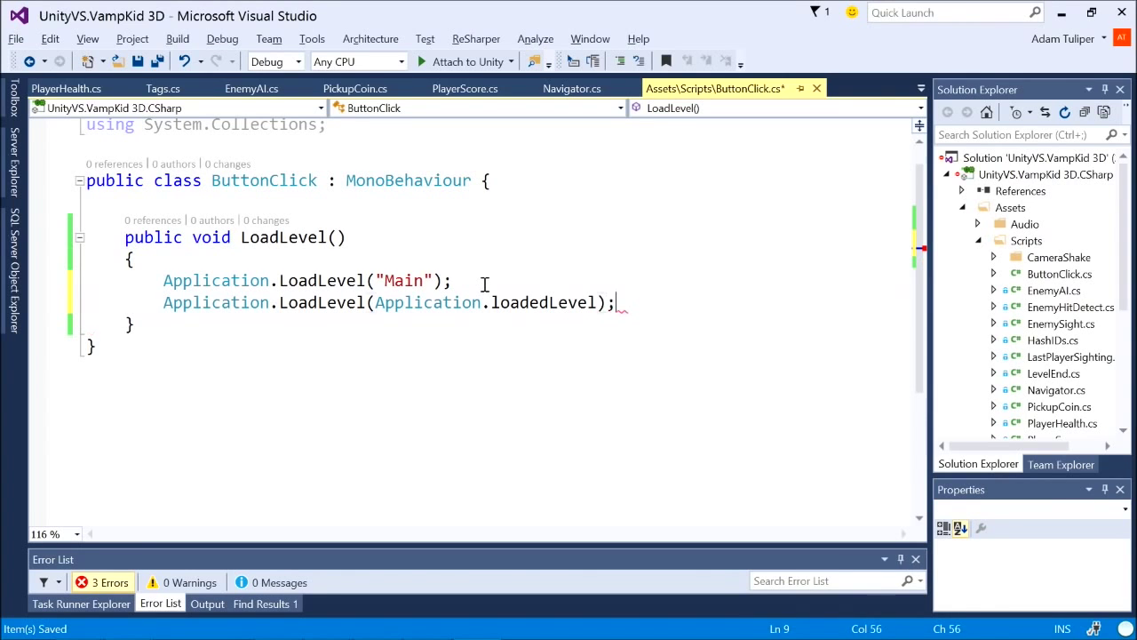
pyautogui.write(';')
pyautogui.hotkey('ctrl', 'shift', 'Left')
pyautogui.hotkey('ctrl', 'shift', 'Left')
pyautogui.hotkey('ctrl', 'shift', 'Left')
pyautogui.hotkey('ctrl', 'shift', 'Left')
pyautogui.hotkey('ctrl', 'shift', 'Left')
pyautogui.hotkey('ctrl', 'shift', 'Left')
pyautogui.hotkey('ctrl', 'shift', 'Left')
pyautogui.hotkey('ctrl', 'shift', 'Left')
pyautogui.hotkey('ctrl', 'shift', 'Left')
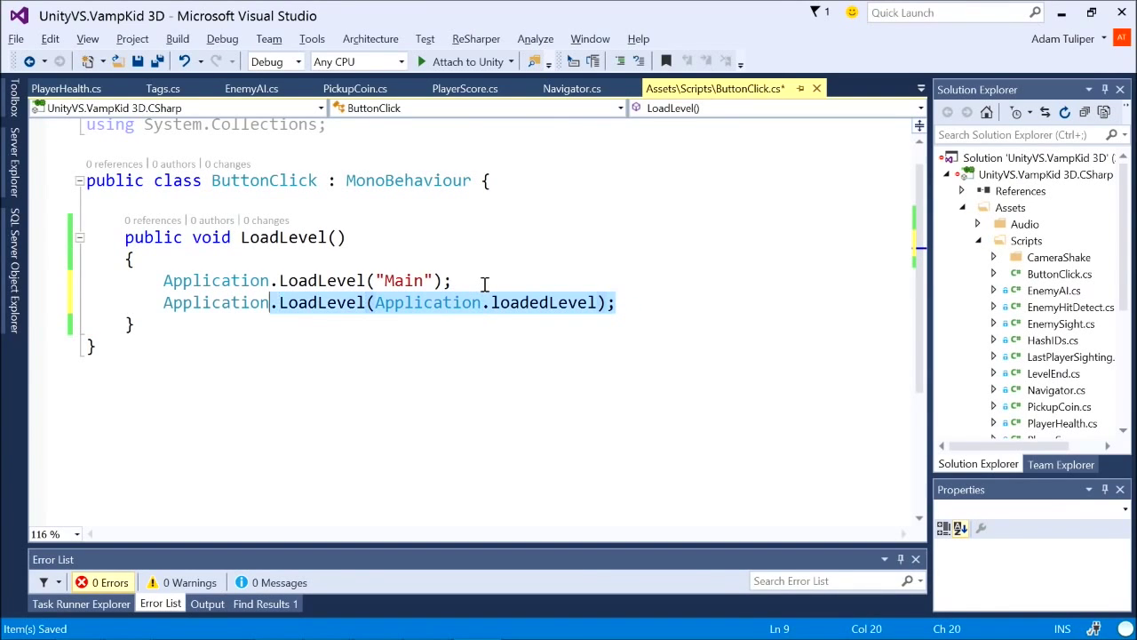
pyautogui.press('Left')
pyautogui.write('//')
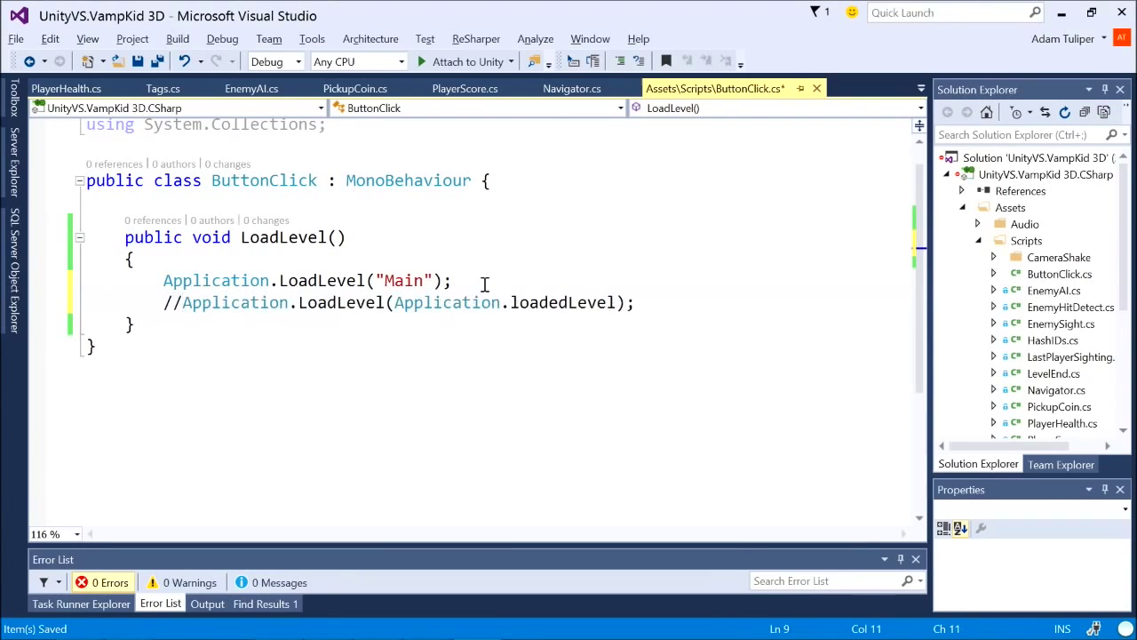
pyautogui.hotkey('alt', 'Tab')
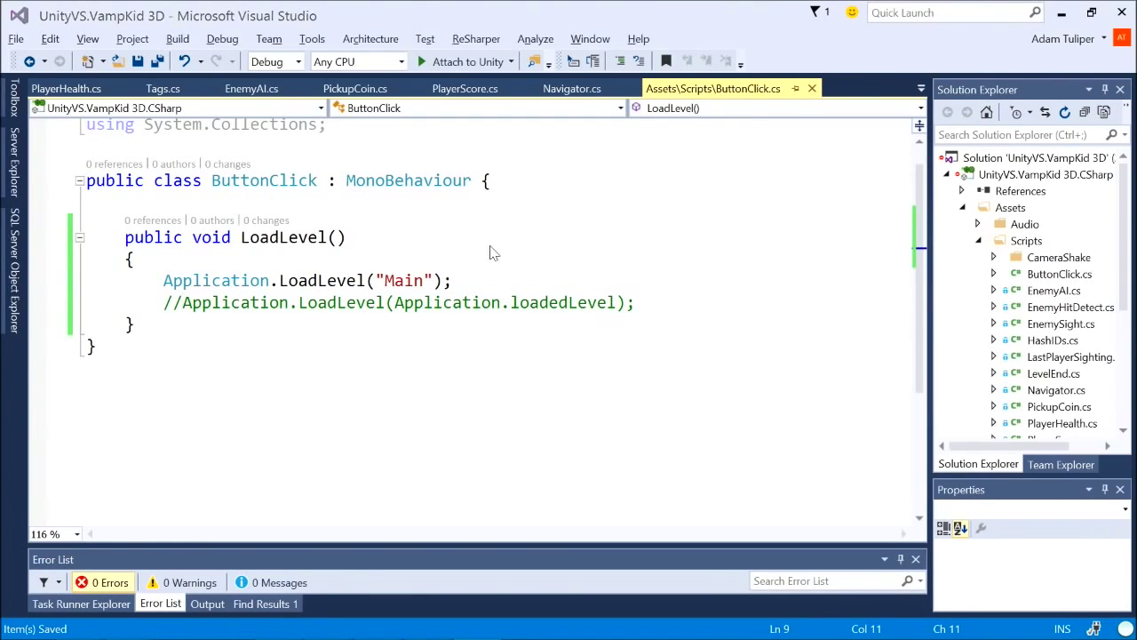
pyautogui.click(538, 53)
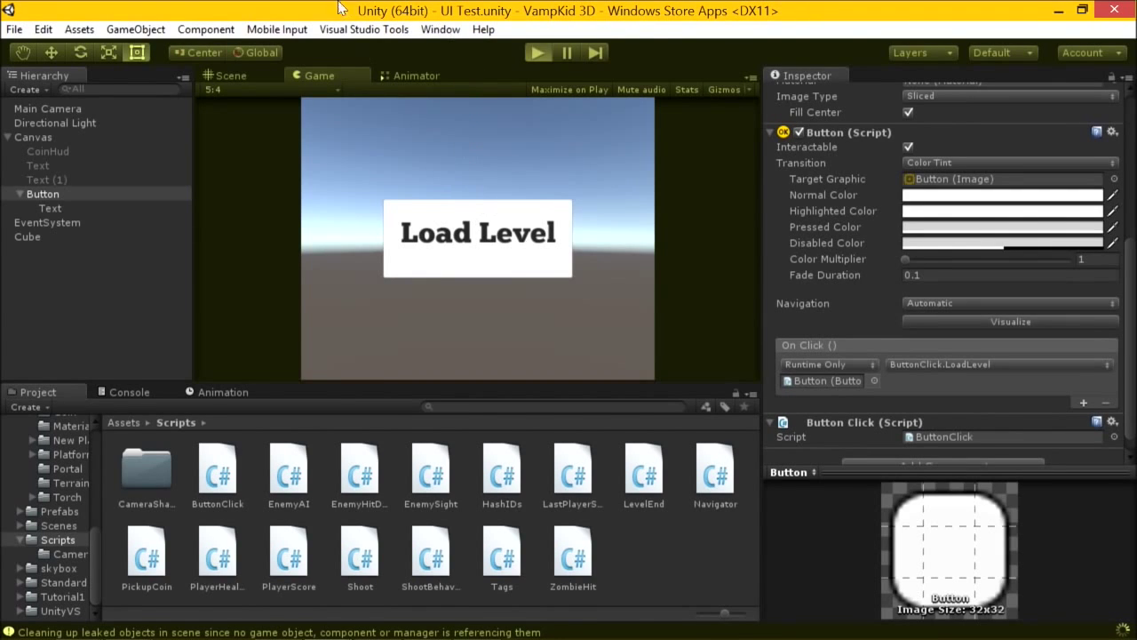
pyautogui.hotkey('ctrl', 'p')
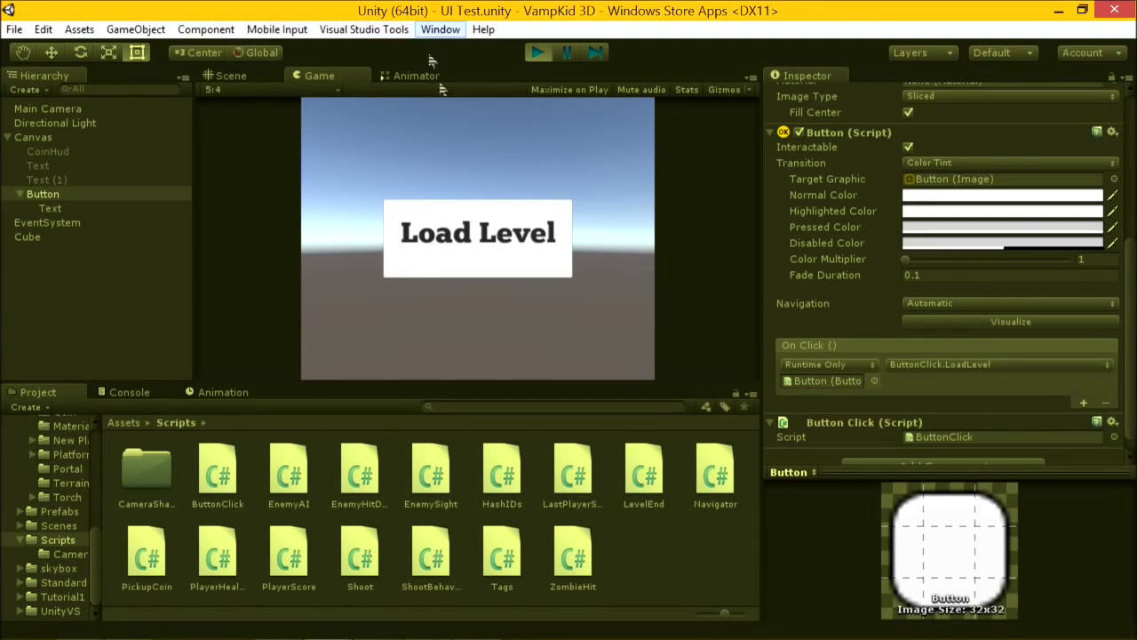
pyautogui.click(507, 248)
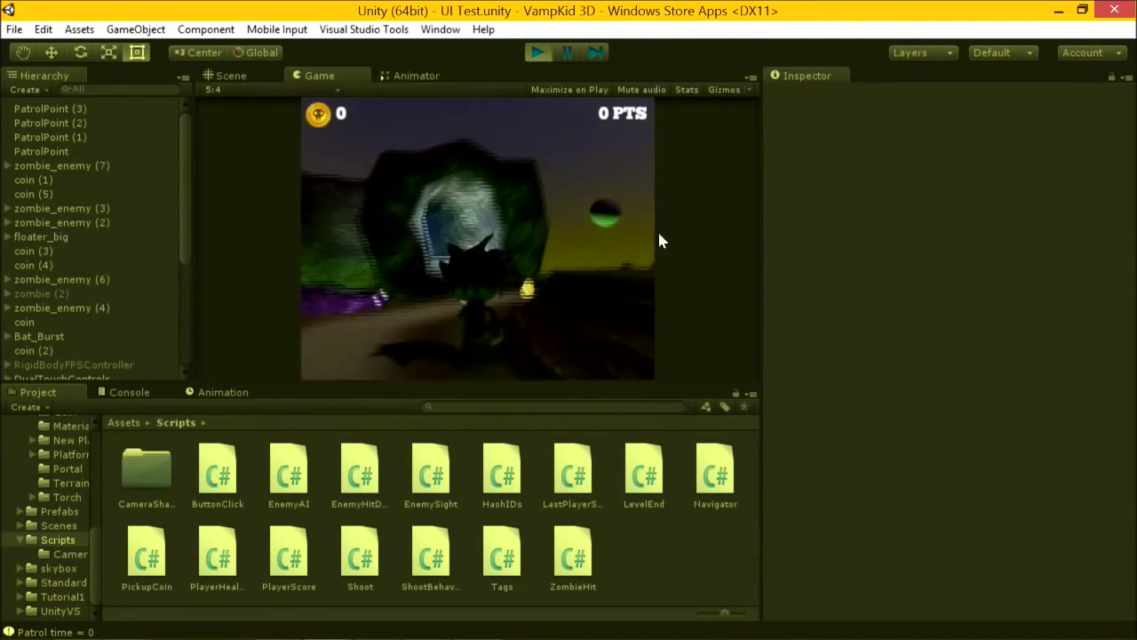
pyautogui.click(537, 54)
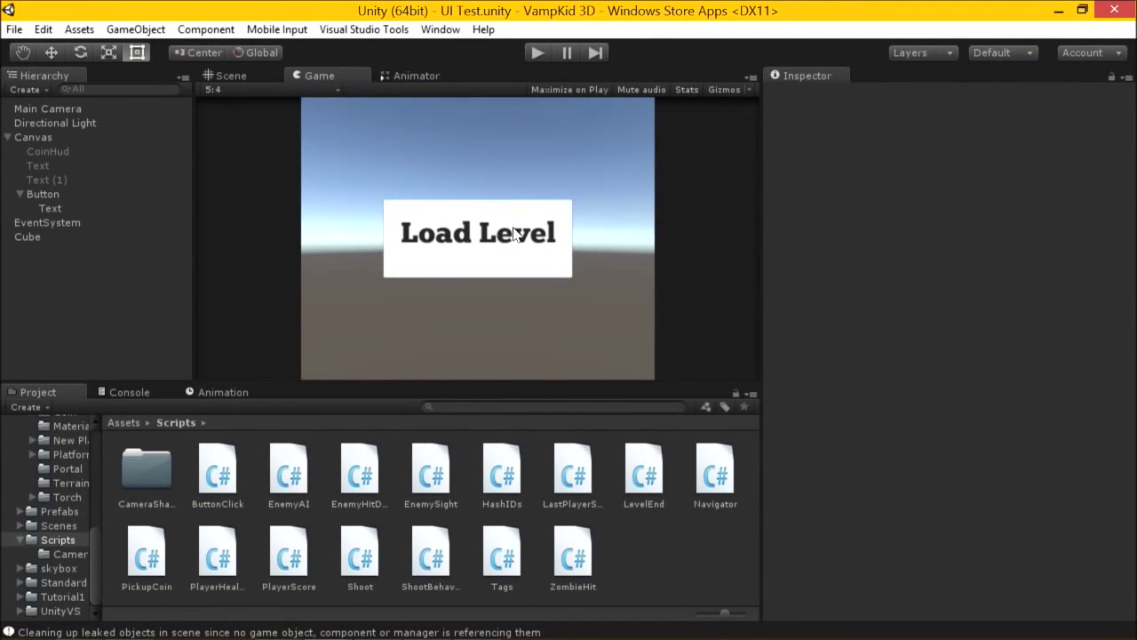
pyautogui.hotkey('alt', 'Tab')
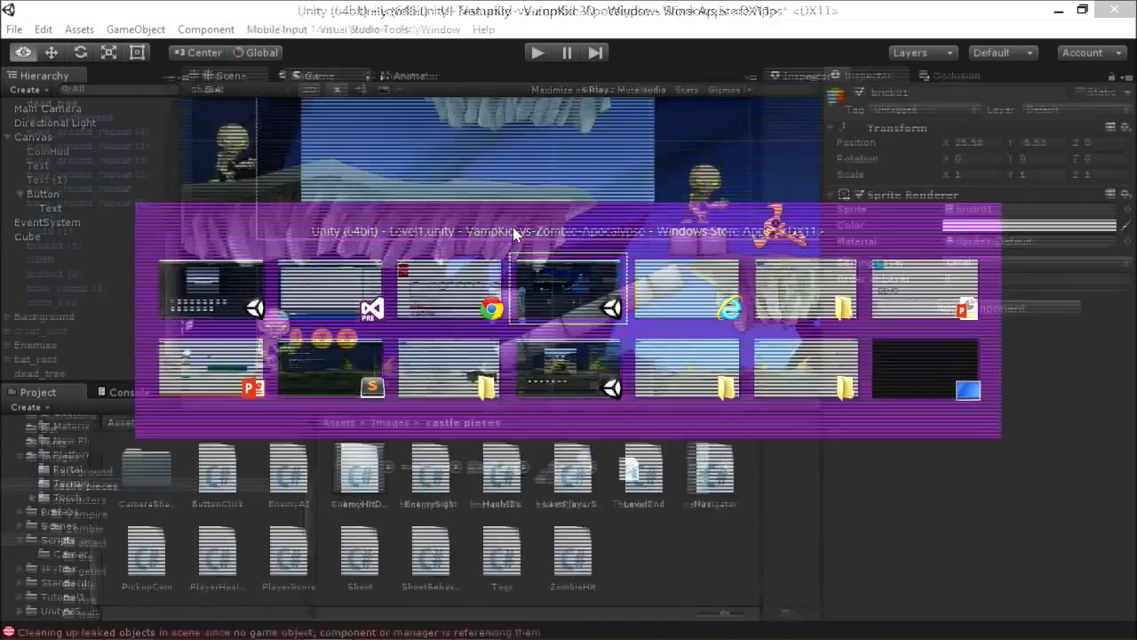
pyautogui.scroll(5, 172, 229)
pyautogui.scroll(-8, 289, 199)
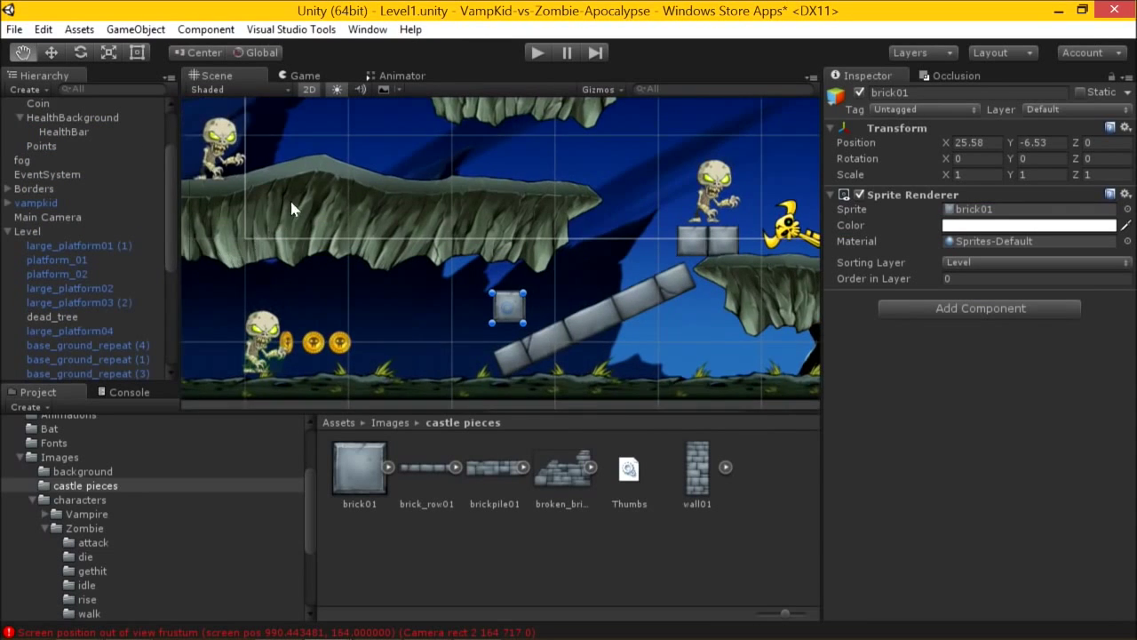
pyautogui.scroll(-4, 487, 218)
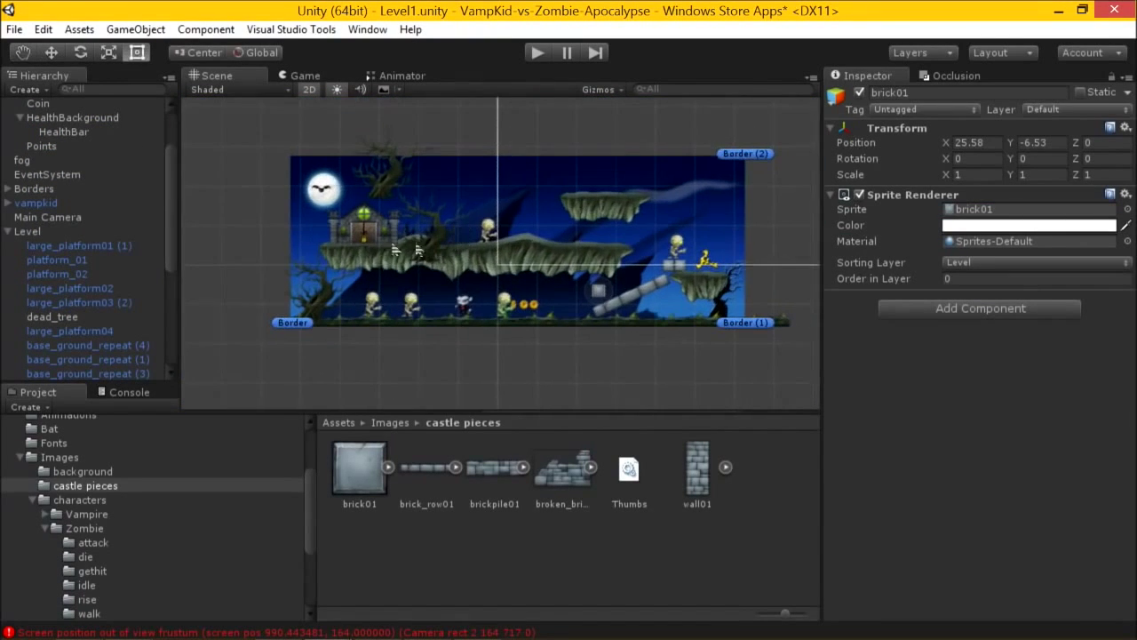
pyautogui.scroll(3, 160, 177)
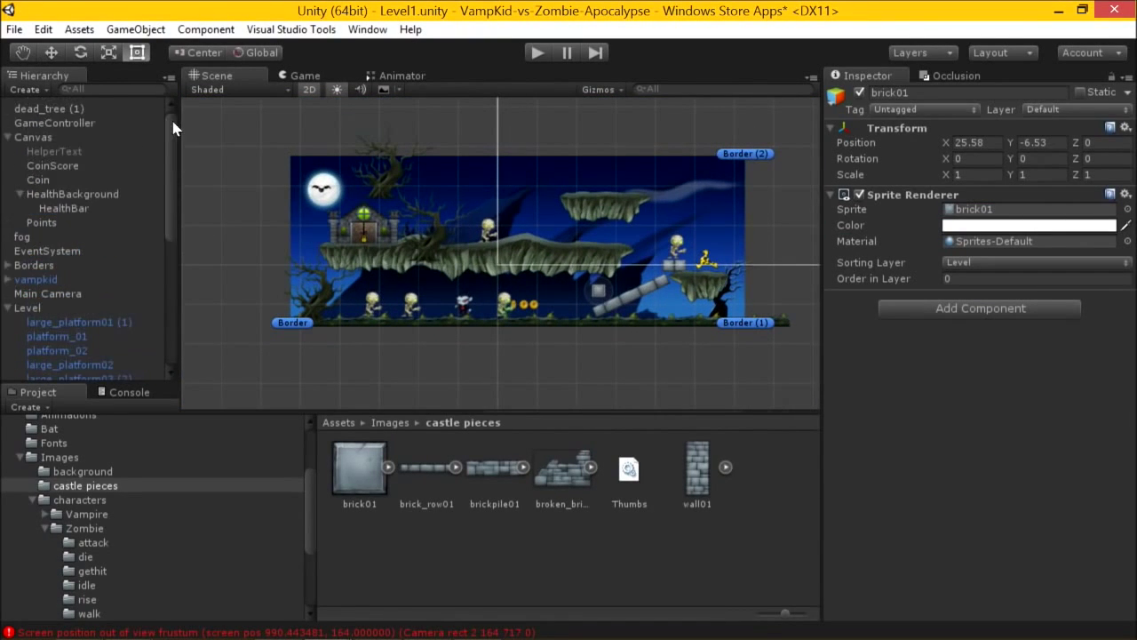
pyautogui.click(103, 195)
pyautogui.doubleClick(103, 196)
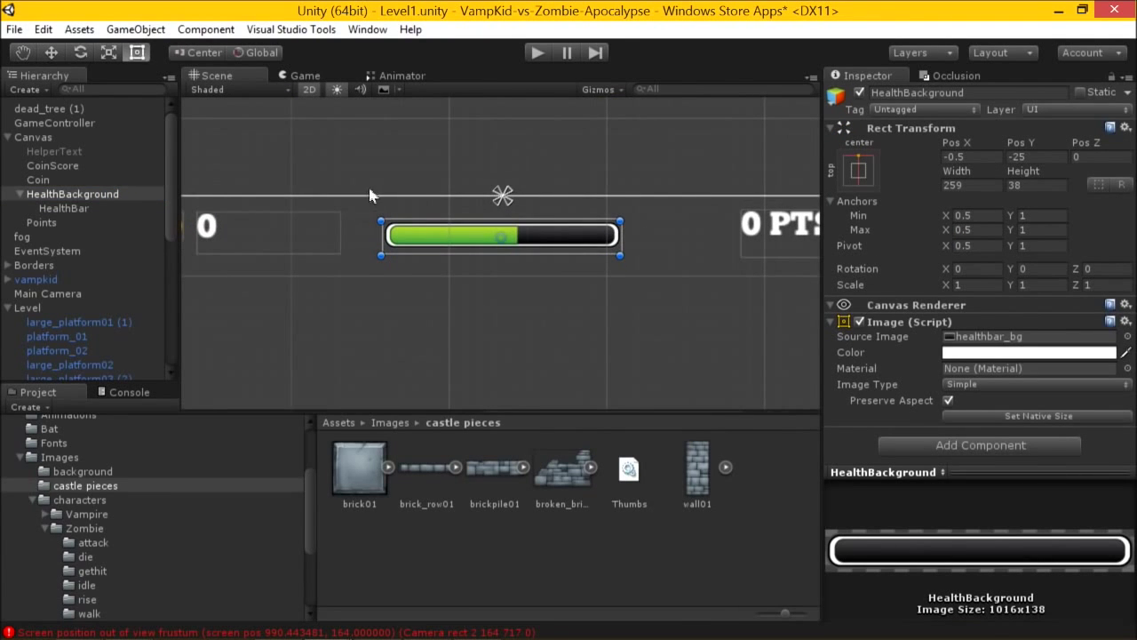
pyautogui.scroll(-2, 577, 133)
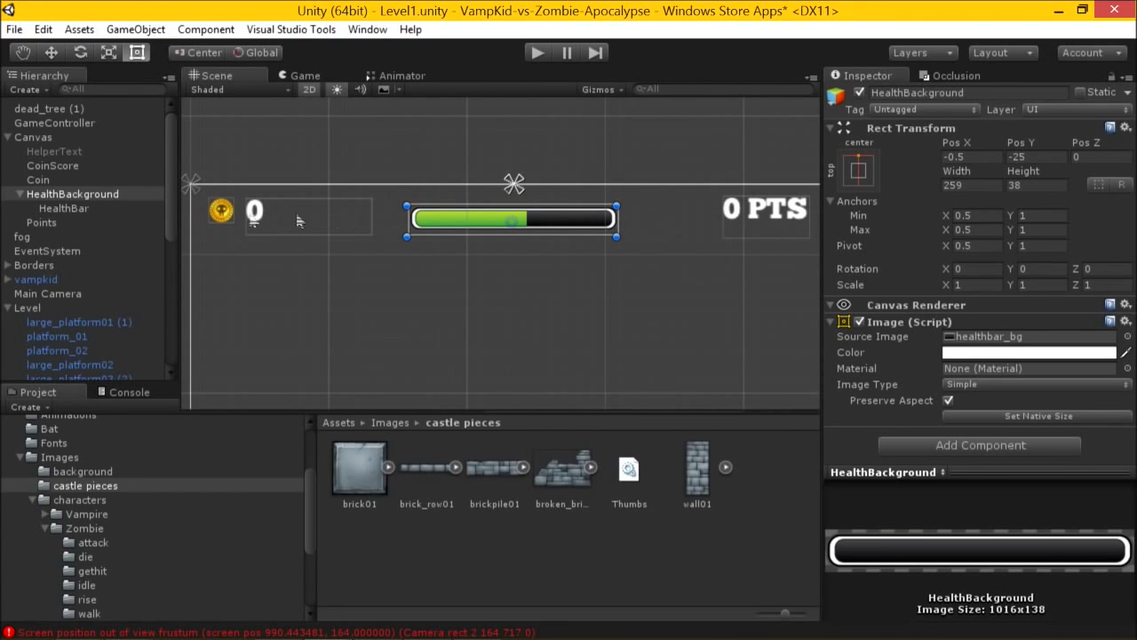
pyautogui.click(129, 209)
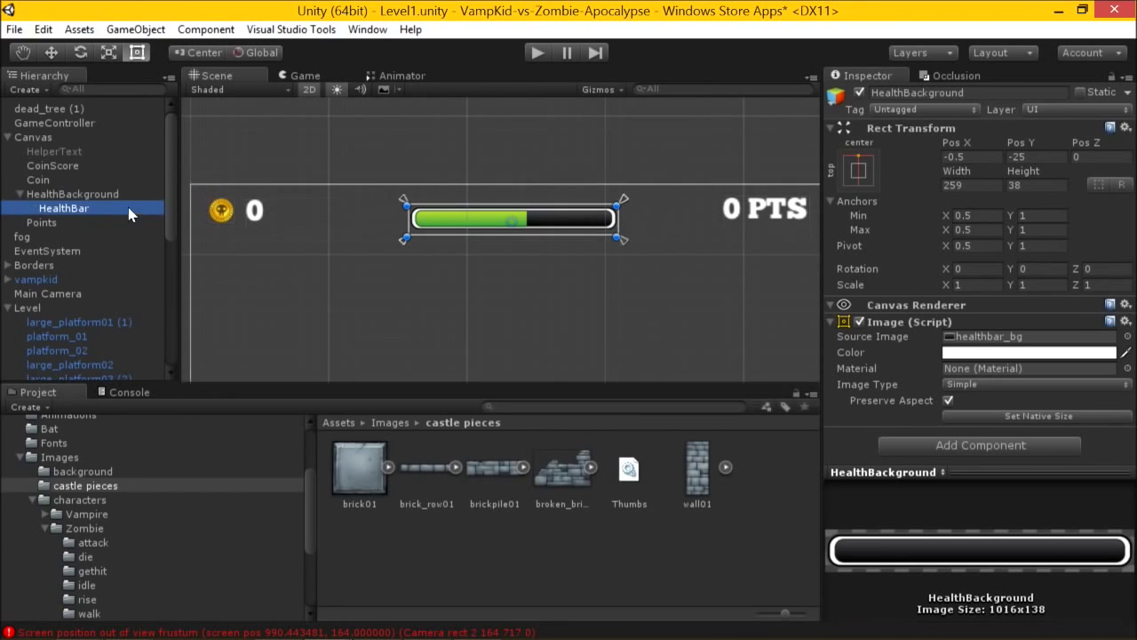
pyautogui.click(858, 93)
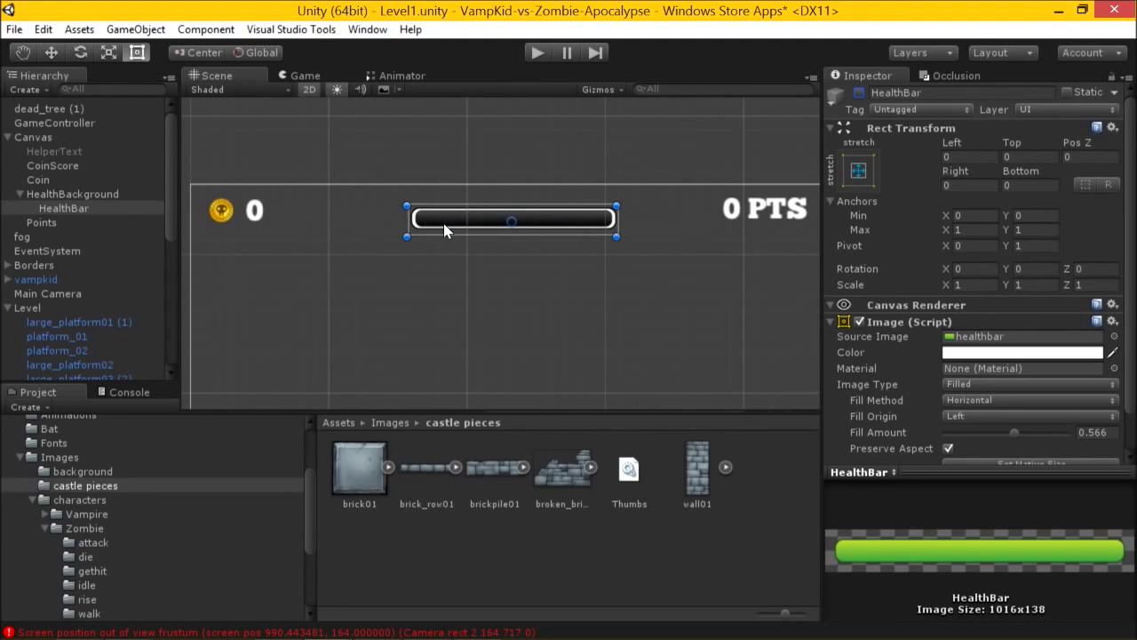
pyautogui.click(859, 94)
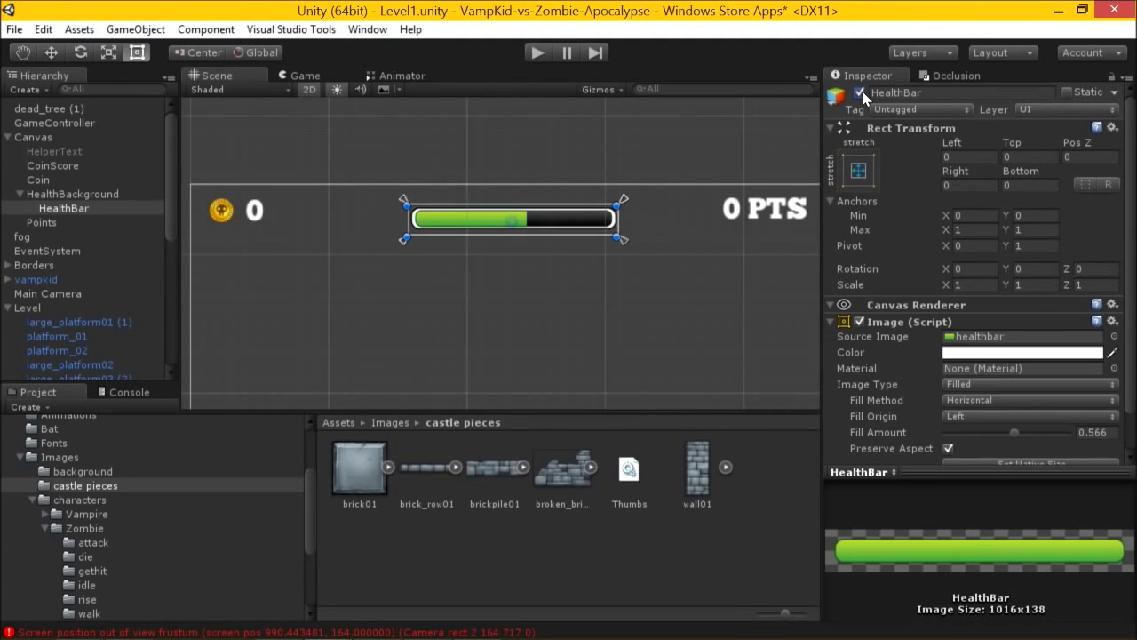
pyautogui.click(78, 194)
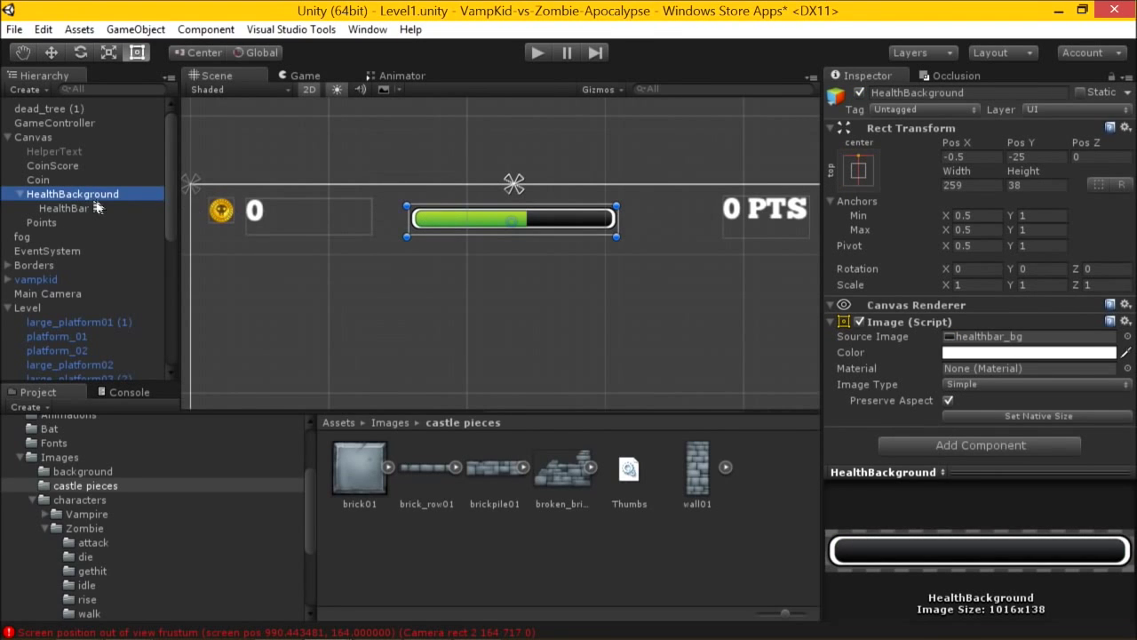
pyautogui.click(80, 207)
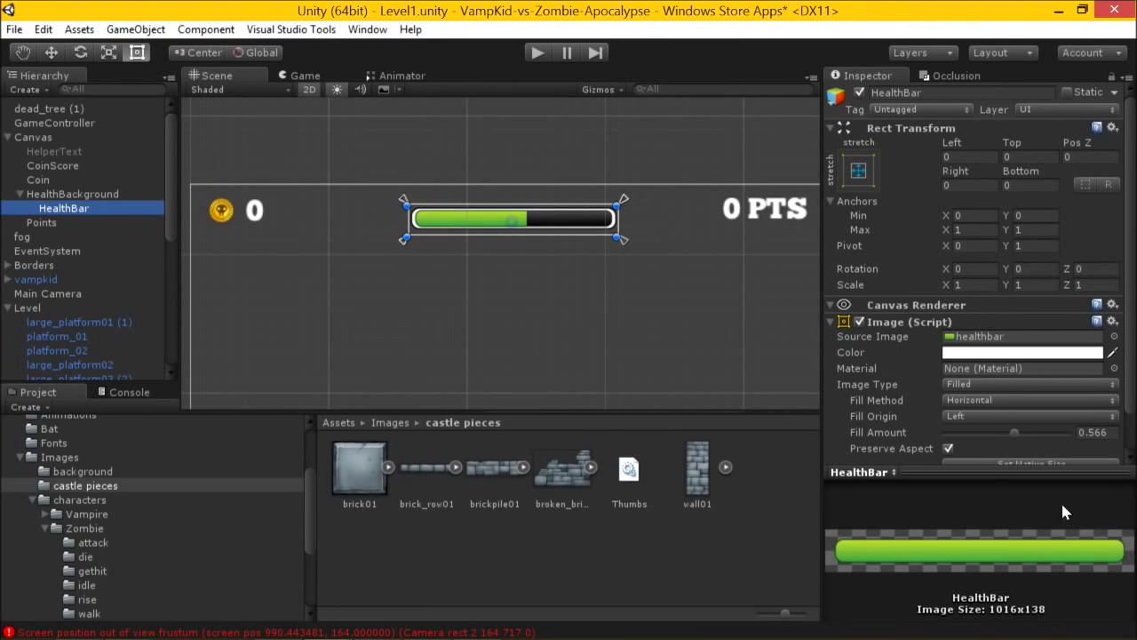
# Drag the HealthBar Image's Fill Amount to 1, then 0.239, settling on 0.406
pyautogui.scroll(-2, 943, 406)
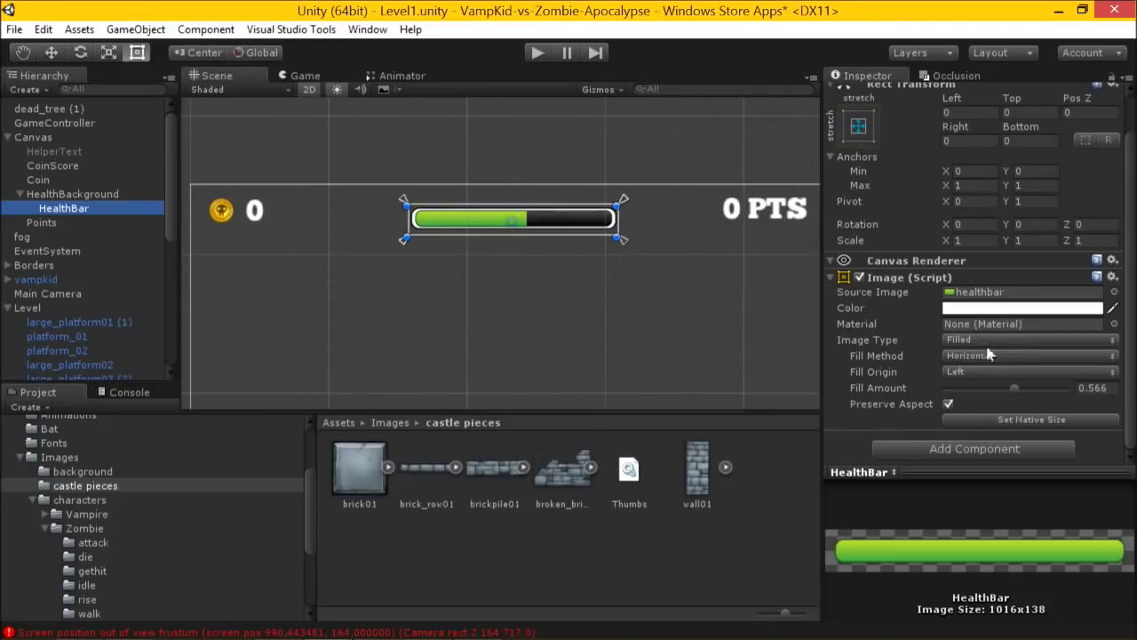
pyautogui.moveTo(1015, 387)
pyautogui.mouseDown()
pyautogui.moveTo(1002, 388)
pyautogui.moveTo(1128, 384)
pyautogui.mouseUp()
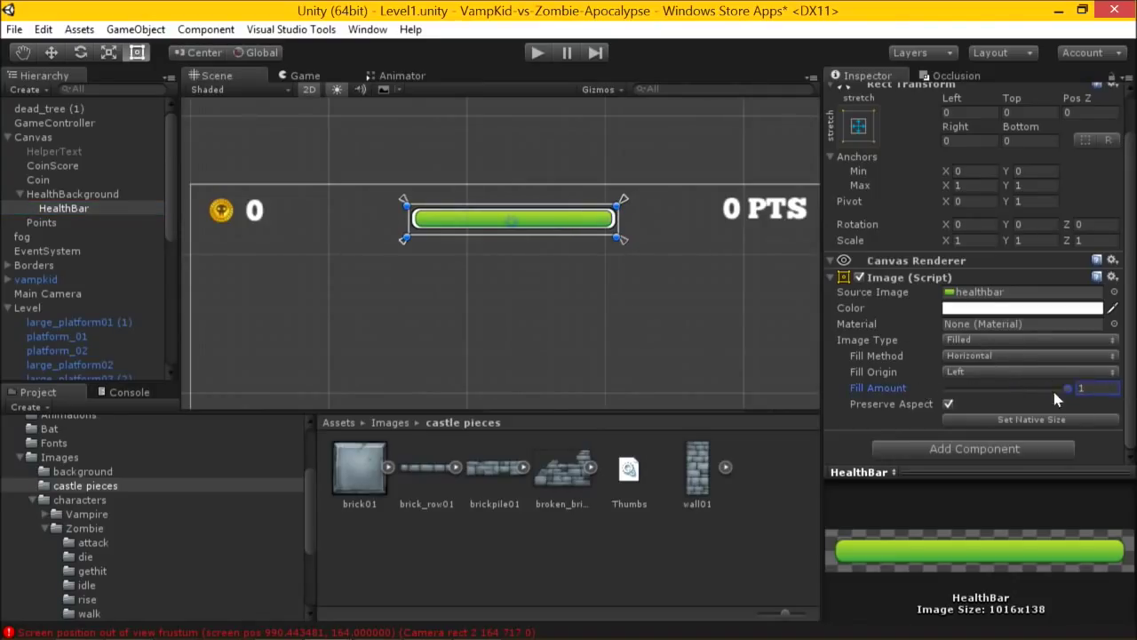
pyautogui.moveTo(1067, 387)
pyautogui.mouseDown()
pyautogui.moveTo(957, 389)
pyautogui.moveTo(1092, 391)
pyautogui.mouseUp()
pyautogui.moveTo(1069, 388)
pyautogui.mouseDown()
pyautogui.moveTo(945, 388)
pyautogui.moveTo(995, 388)
pyautogui.mouseUp()
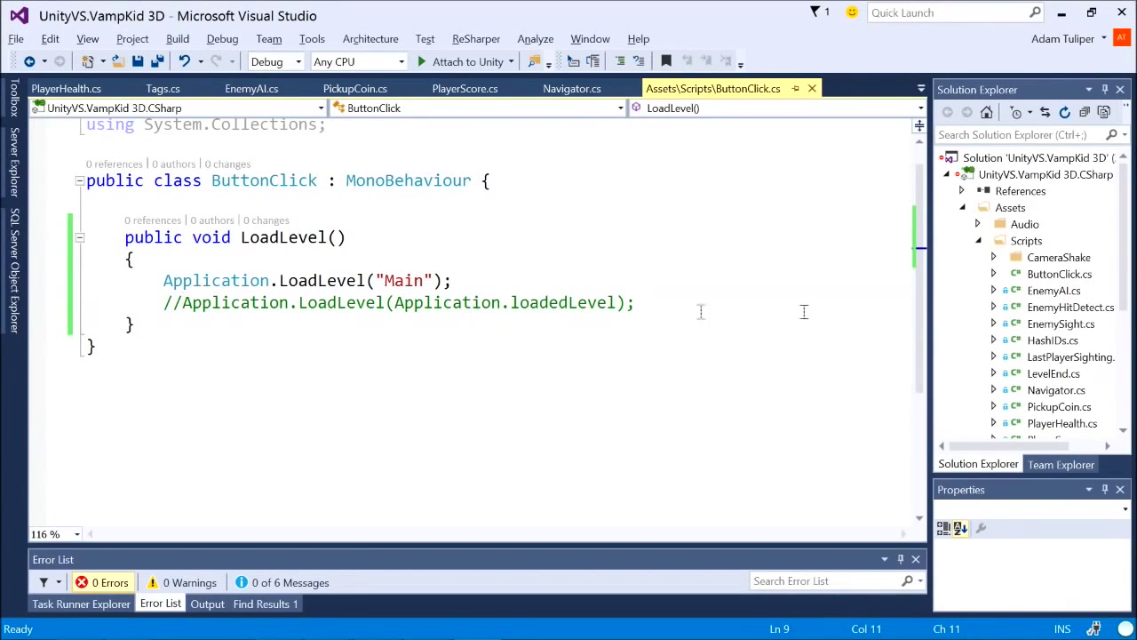
# Add a GetComponent<Image>() line in LoadLevel and 'using UnityEngine.UI;' at the top
pyautogui.click(766, 298)
pyautogui.press('Return')
pyautogui.press('Return')
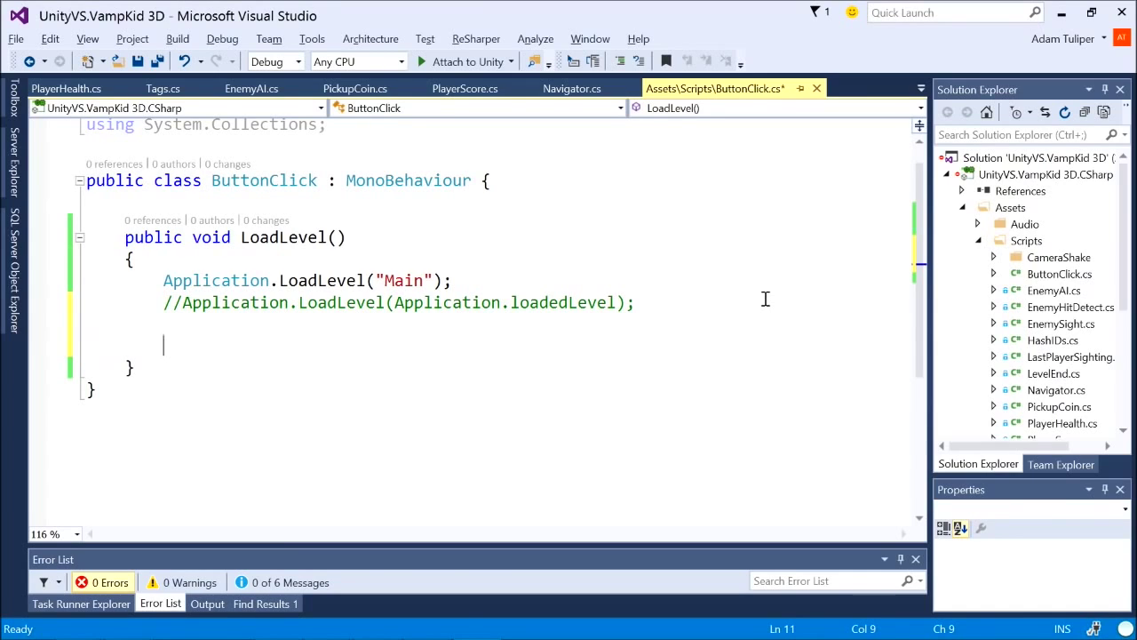
pyautogui.write('GetCompon')
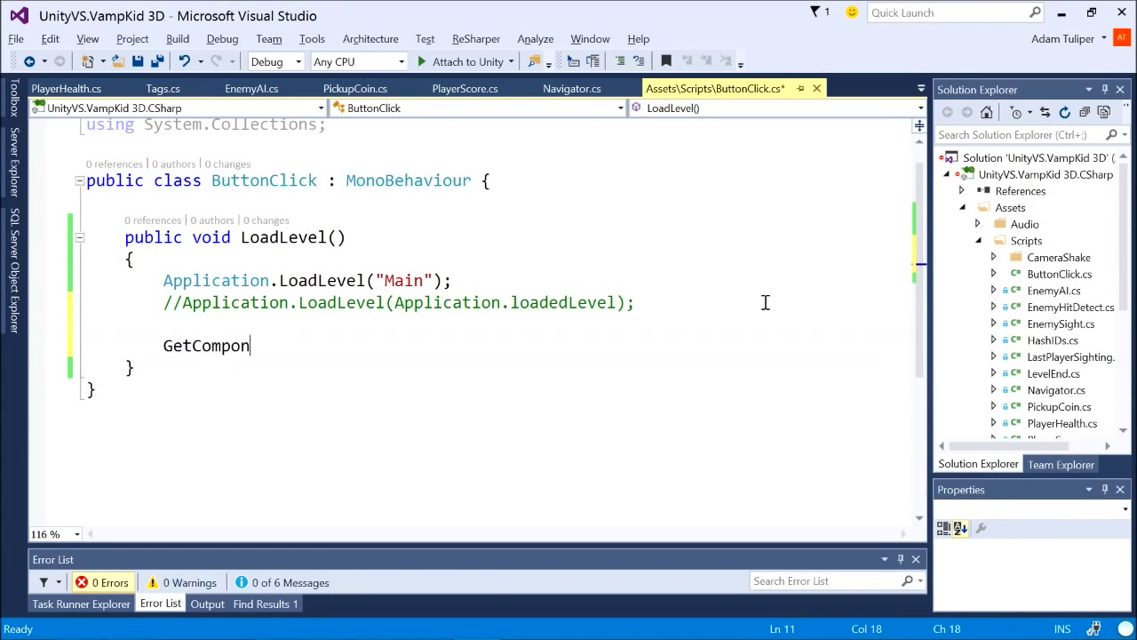
pyautogui.write('ent')
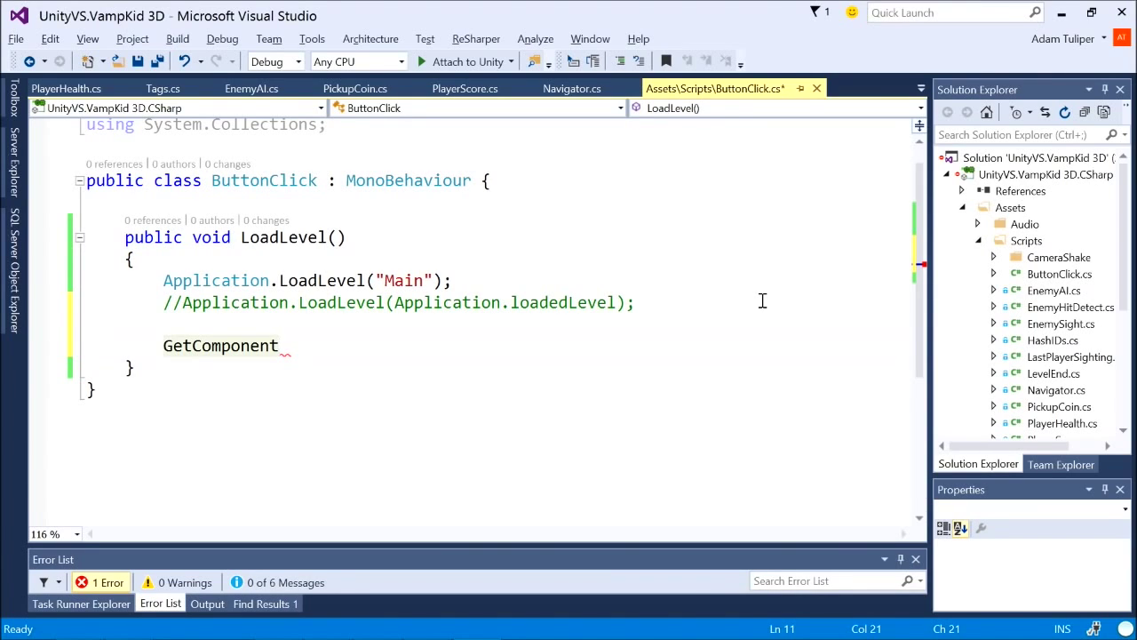
pyautogui.write('<')
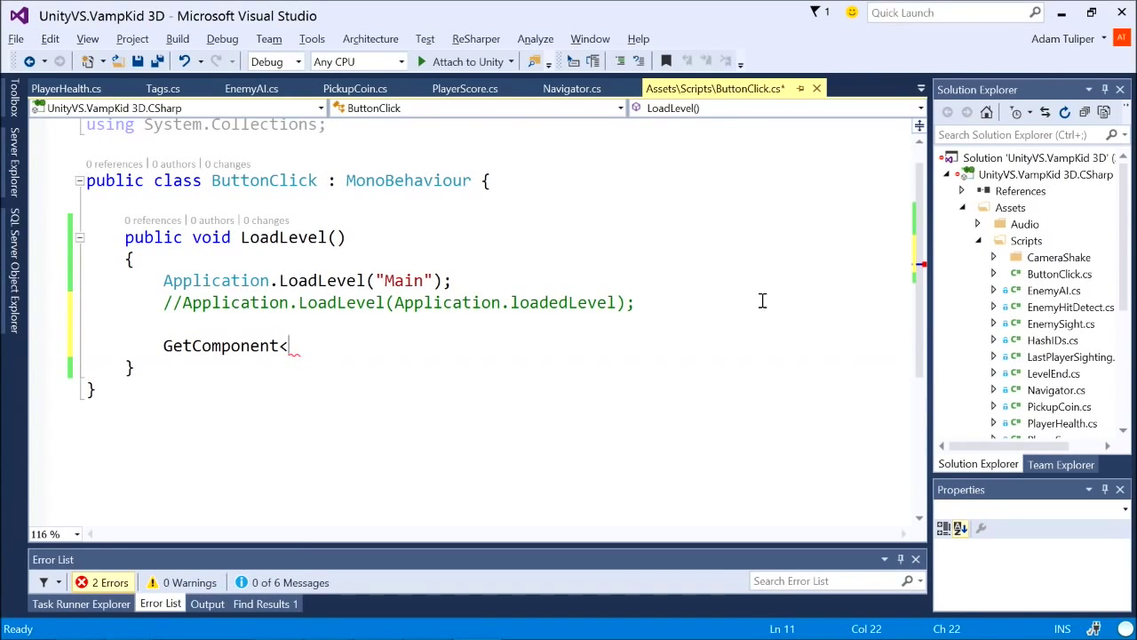
pyautogui.write('Image>();')
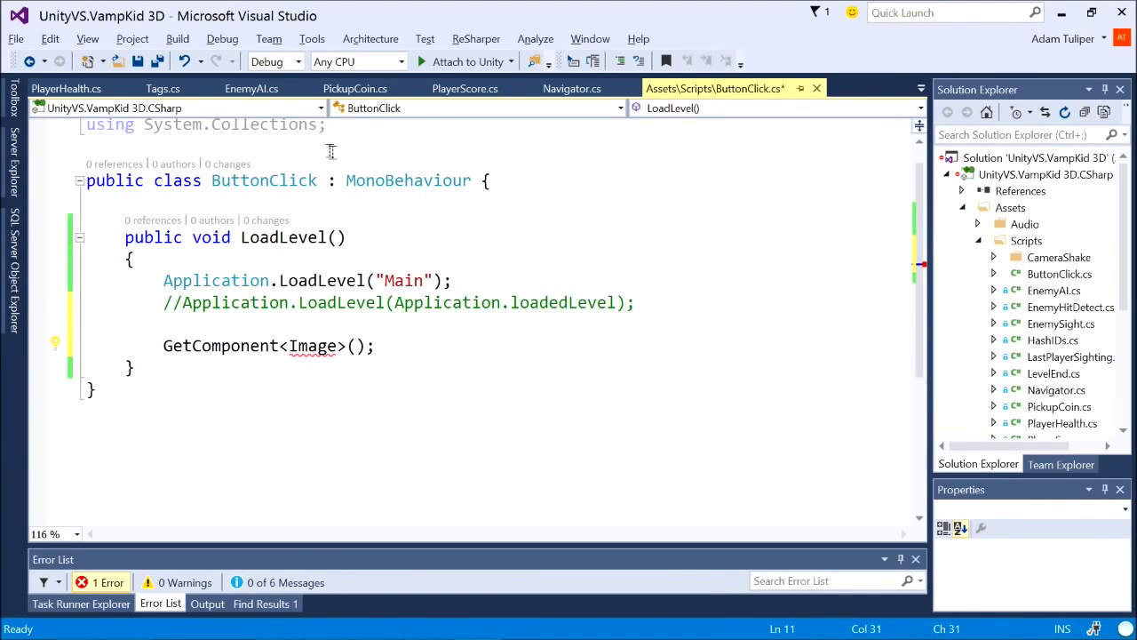
pyautogui.scroll(1, 330, 151)
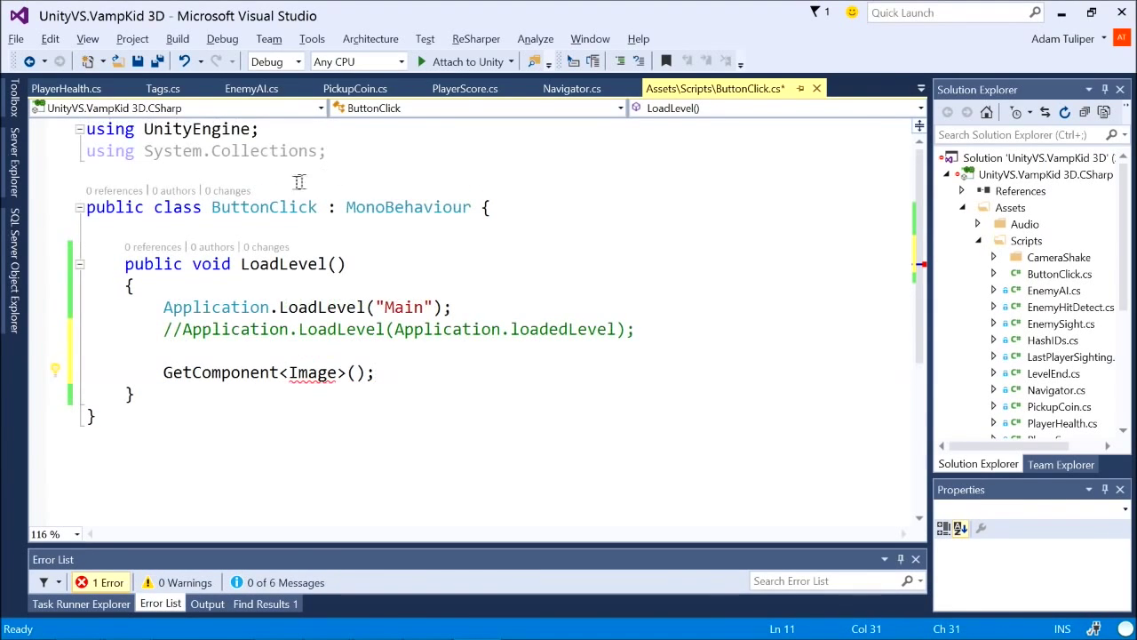
pyautogui.click(302, 174)
pyautogui.write('using UnityEngine.UU')
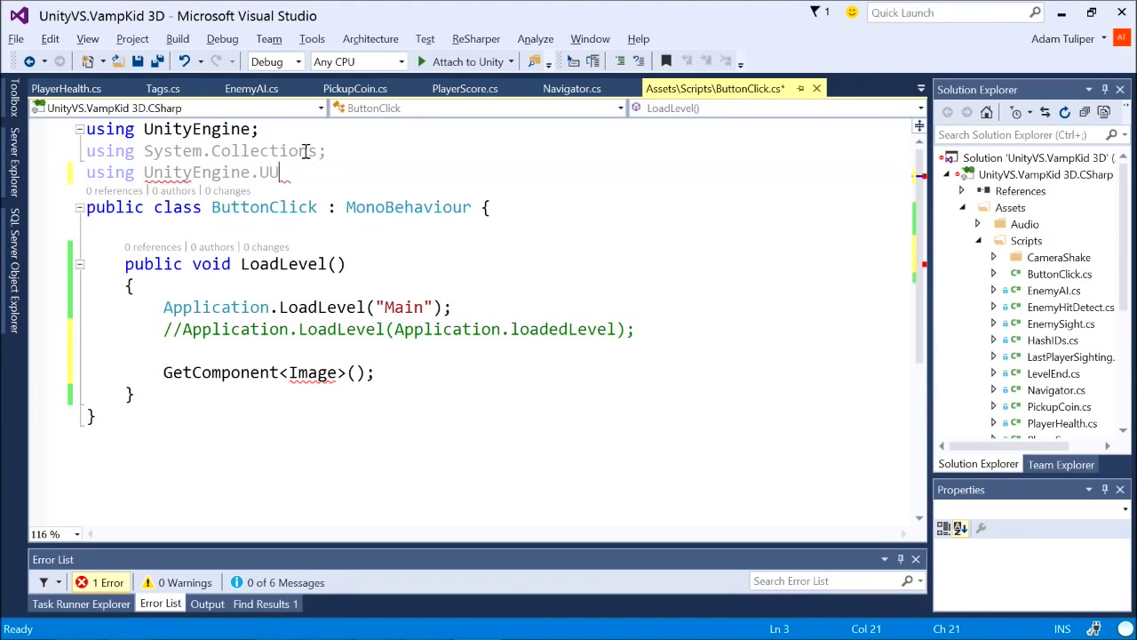
pyautogui.press('BackSpace')
pyautogui.write('I;')
pyautogui.press('Return')
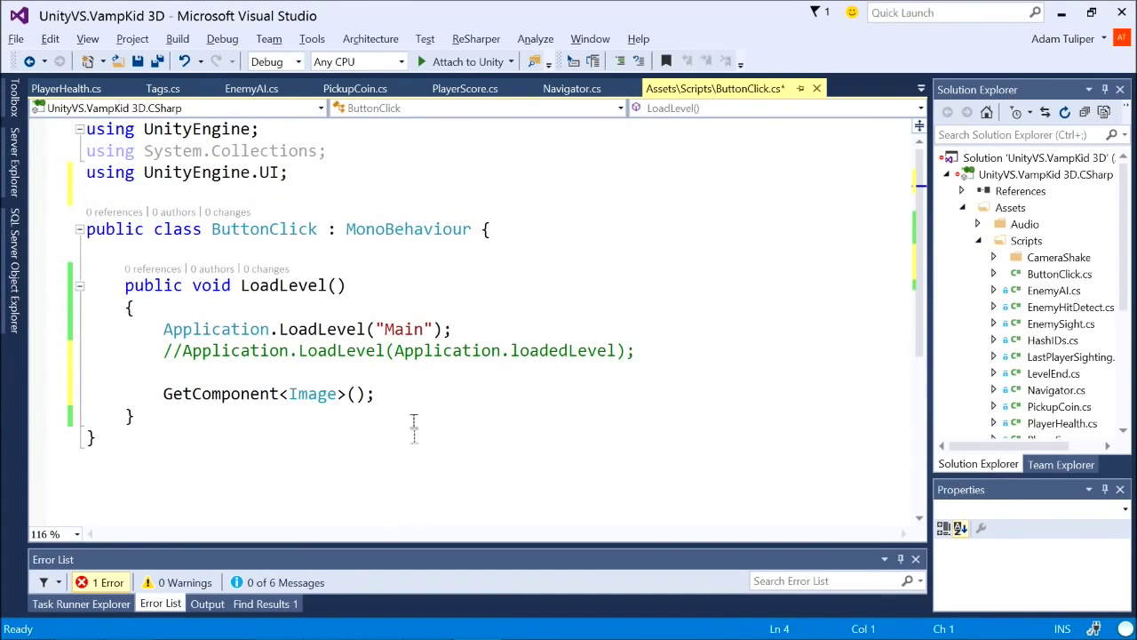
# Store the Image in var image and set image.fillAmount = .5f
pyautogui.moveTo(411, 397); pyautogui.dragTo(406, 380)
pyautogui.hotkey('ctrl', 's')
pyautogui.hotkey('ctrl', 'x')
pyautogui.hotkey('ctrl', 'v')
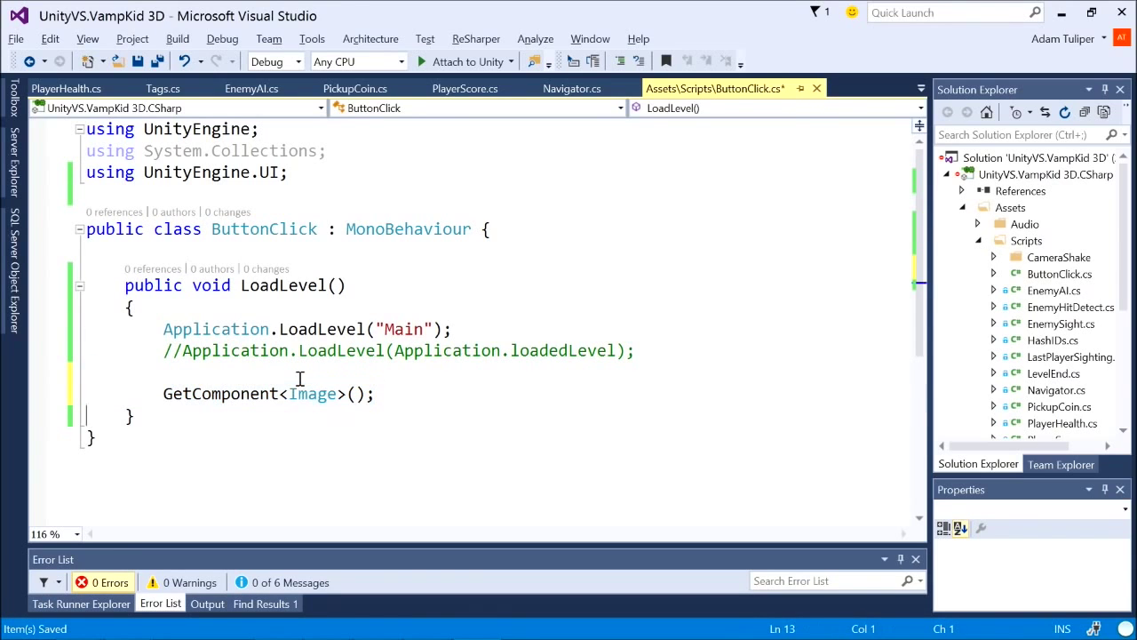
pyautogui.write('var iamge')
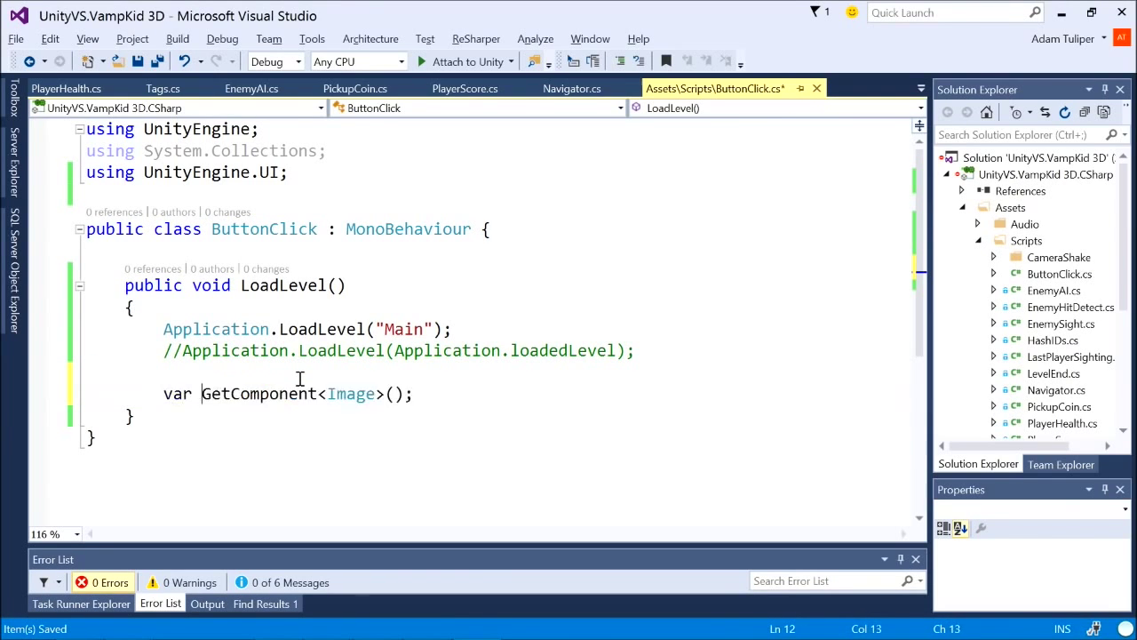
pyautogui.press('BackSpace')
pyautogui.press('BackSpace')
pyautogui.press('BackSpace')
pyautogui.press('BackSpace')
pyautogui.press('BackSpace')
pyautogui.write('mage =')
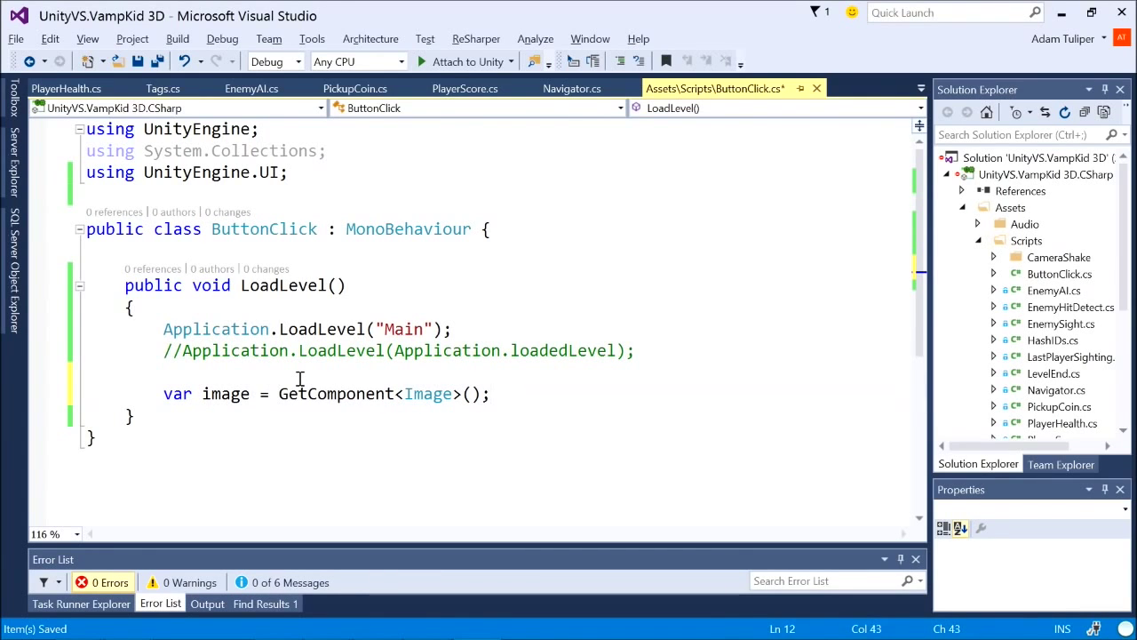
pyautogui.press('Return')
pyautogui.write('image.fi')
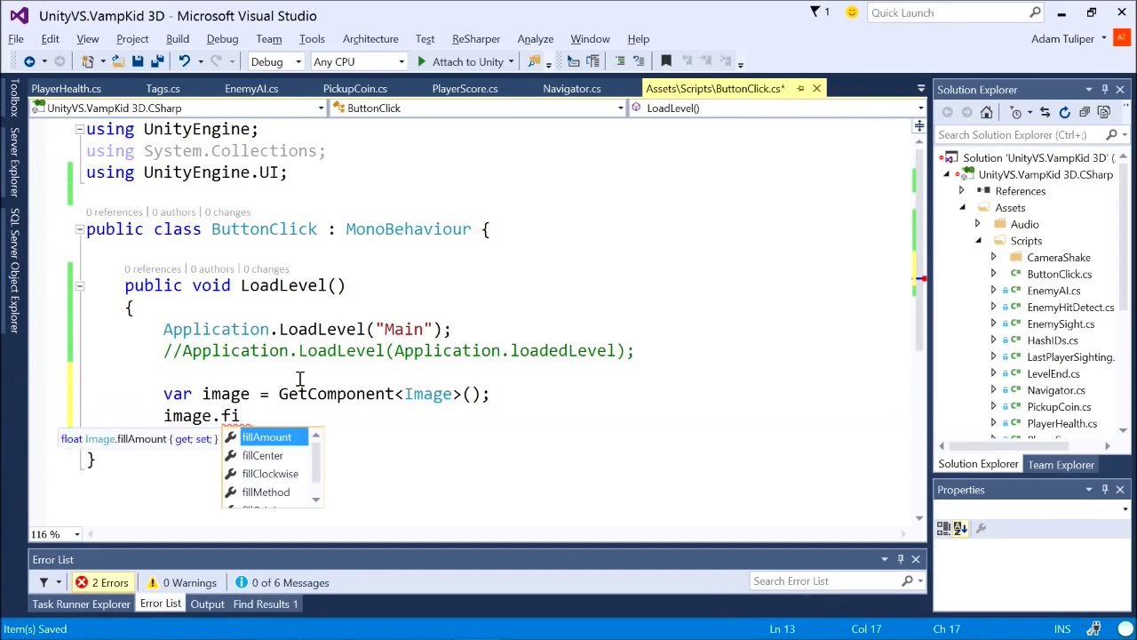
pyautogui.press('Tab')
pyautogui.write('= .5')
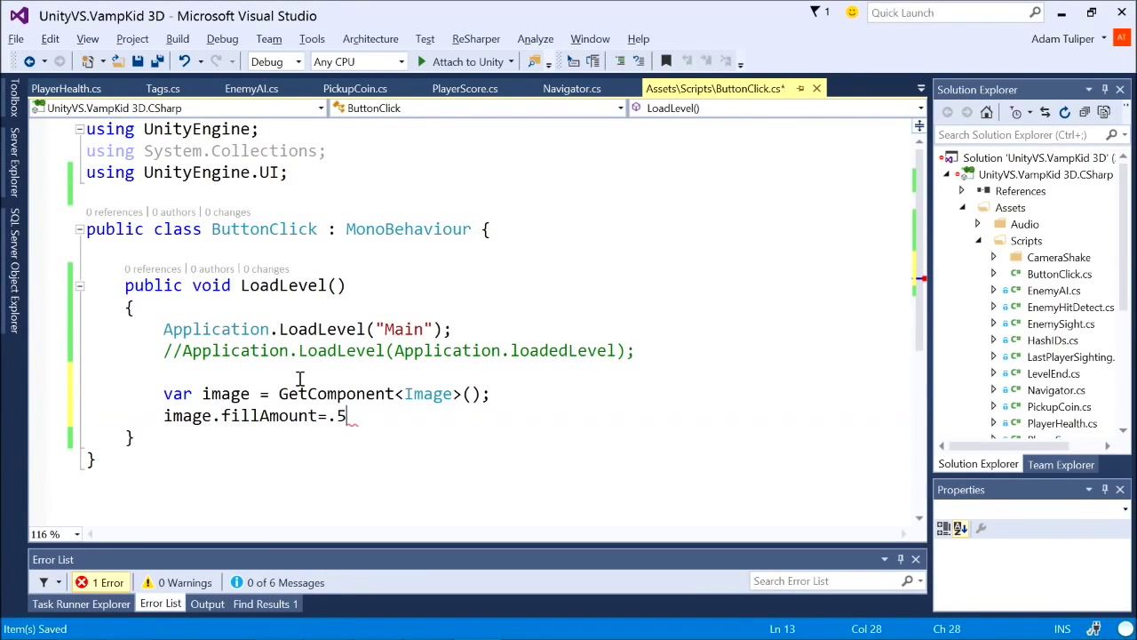
pyautogui.write('f;')
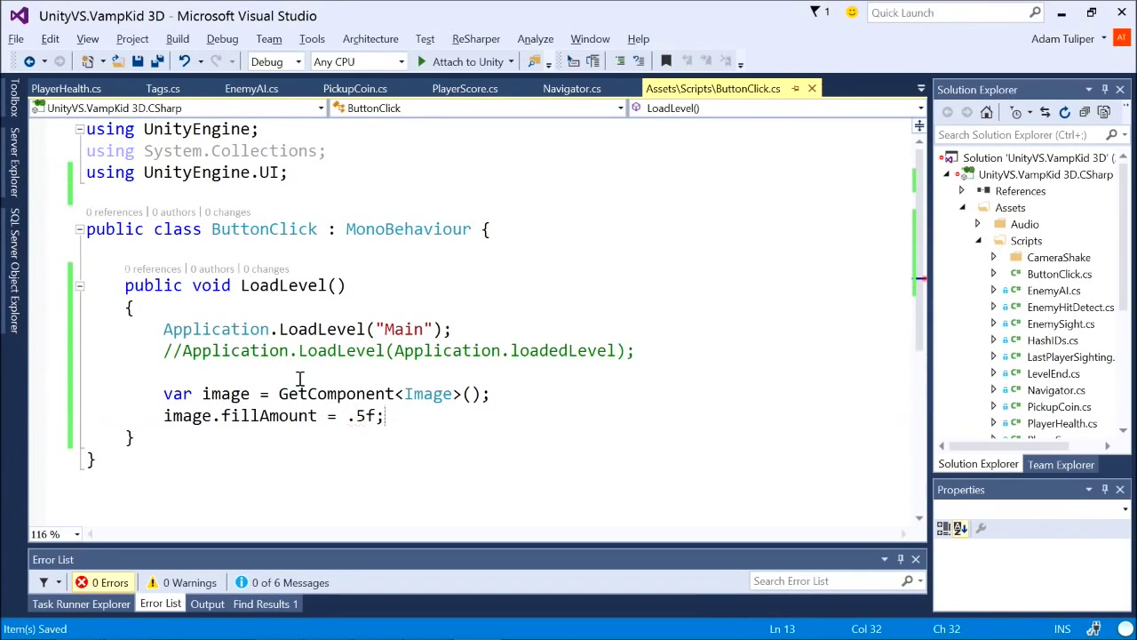
# Change the fillAmount value from .5f to 0f
pyautogui.scroll(-1, 299, 379)
pyautogui.hotkey('shift', 'Down')
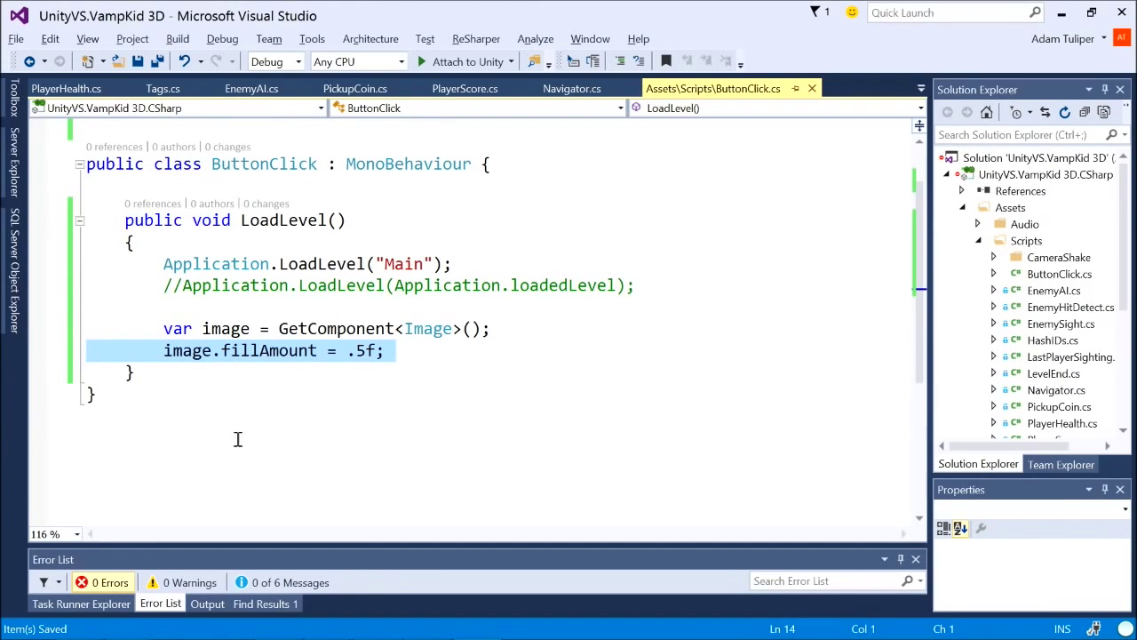
pyautogui.click(407, 352)
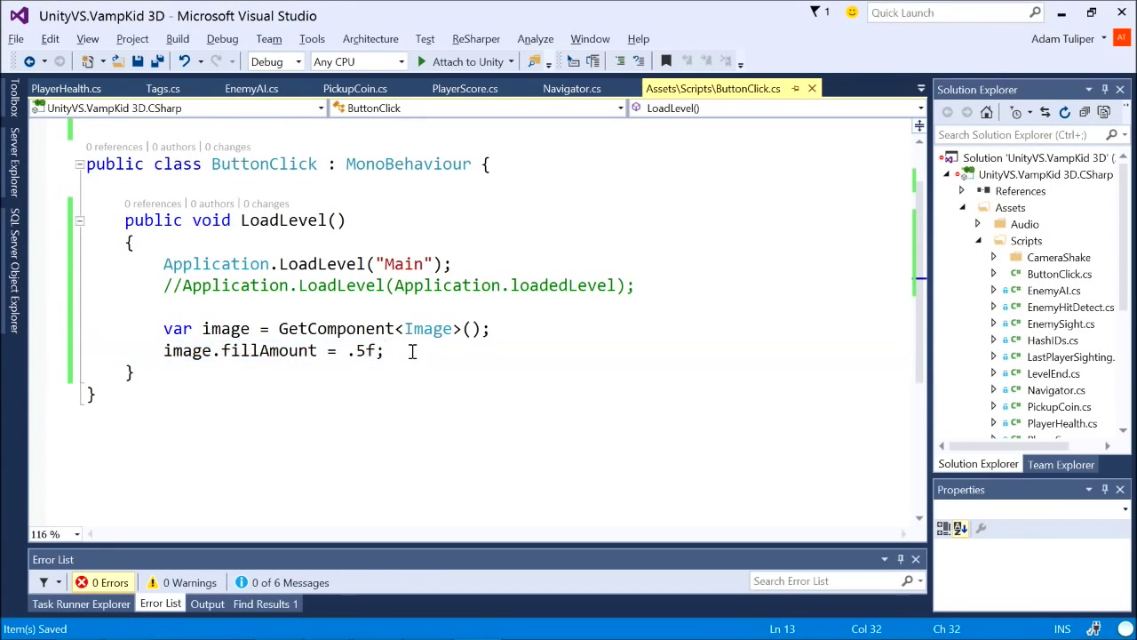
pyautogui.press('Left')
pyautogui.press('BackSpace')
pyautogui.write('4')
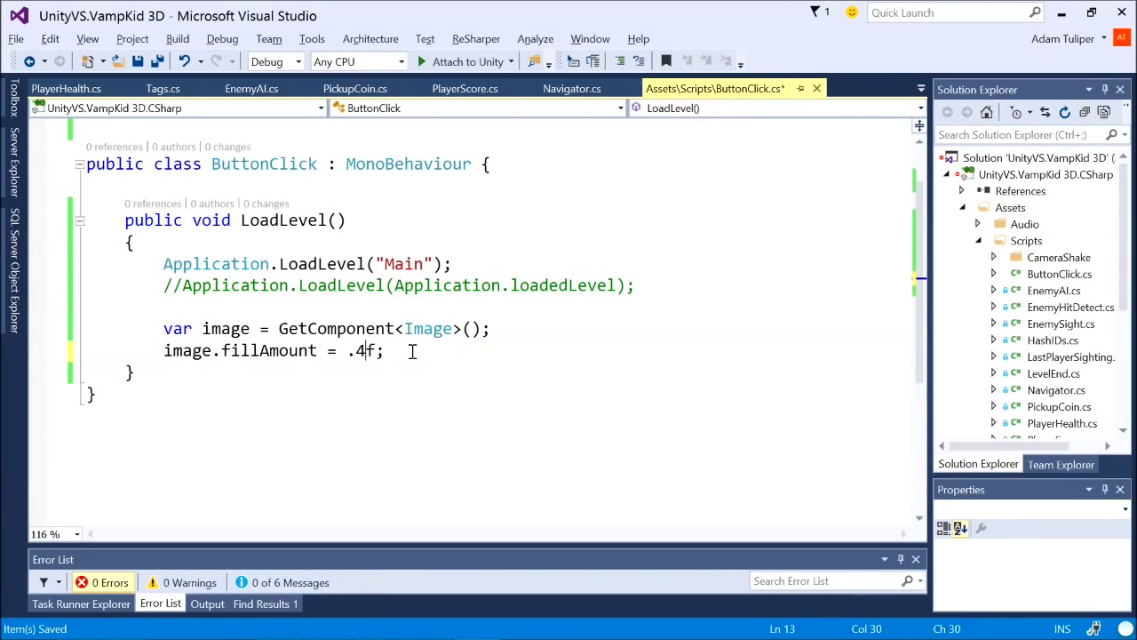
pyautogui.press('BackSpace')
pyautogui.write('2')
pyautogui.press('BackSpace')
pyautogui.press('BackSpace')
pyautogui.write('0')
# Comment out the var image and fillAmount lines and save the script
pyautogui.press('super+Left')
pyautogui.press('super+Down')
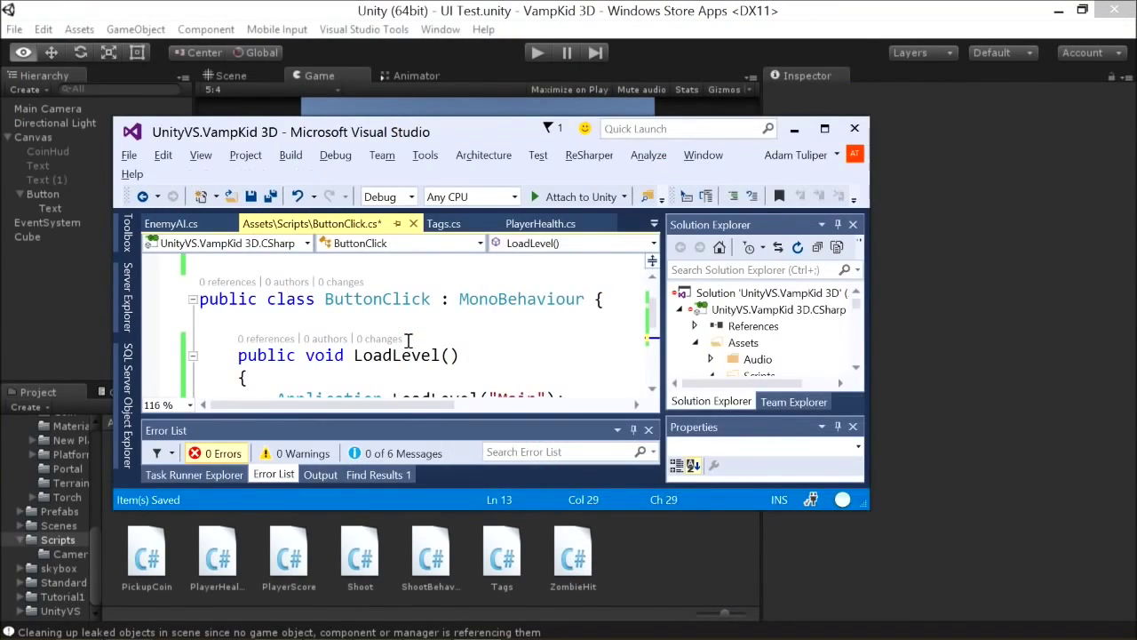
pyautogui.click(825, 128)
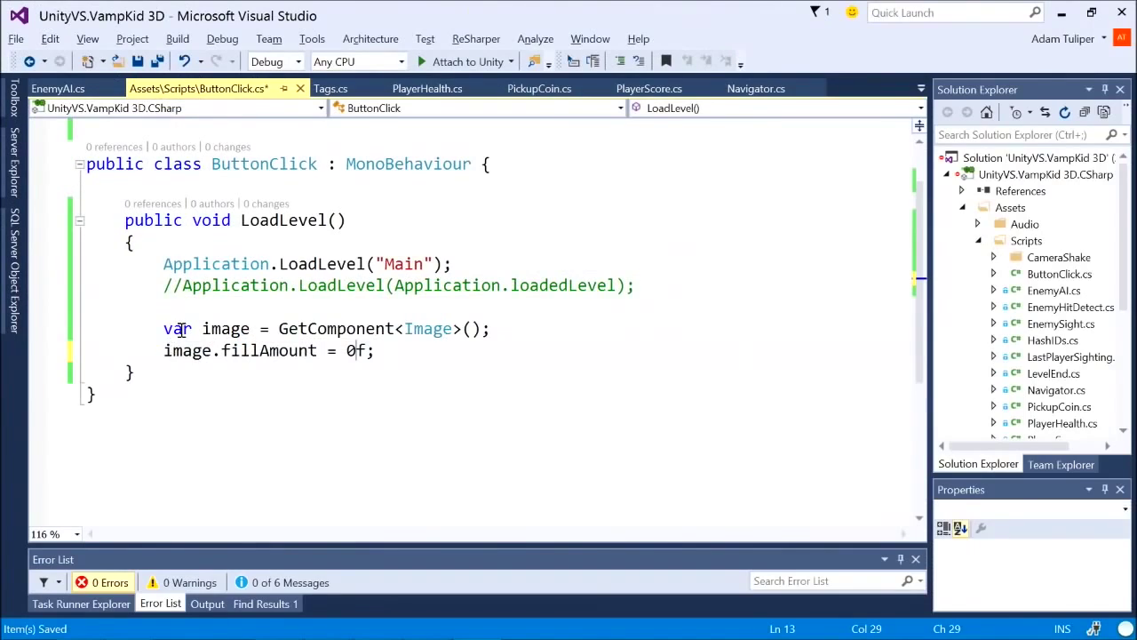
pyautogui.click(180, 331)
pyautogui.press('Home')
pyautogui.hotkey('shift', 'Down')
pyautogui.hotkey('shift', 'Down')
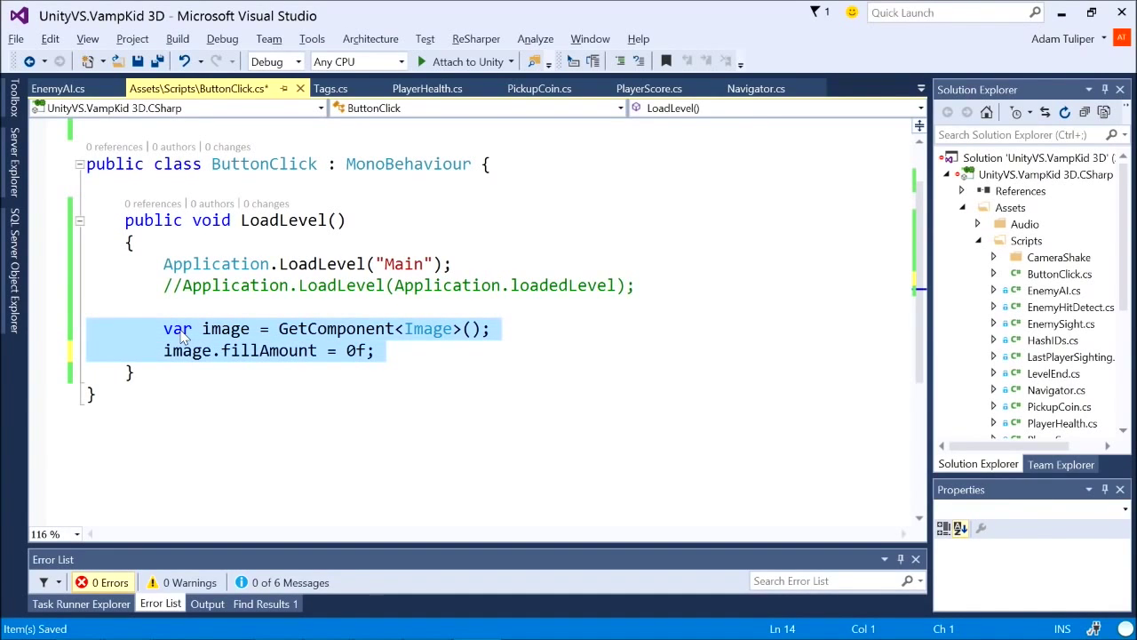
pyautogui.hotkey('ctrl', 'k')
pyautogui.hotkey('ctrl', 'c')
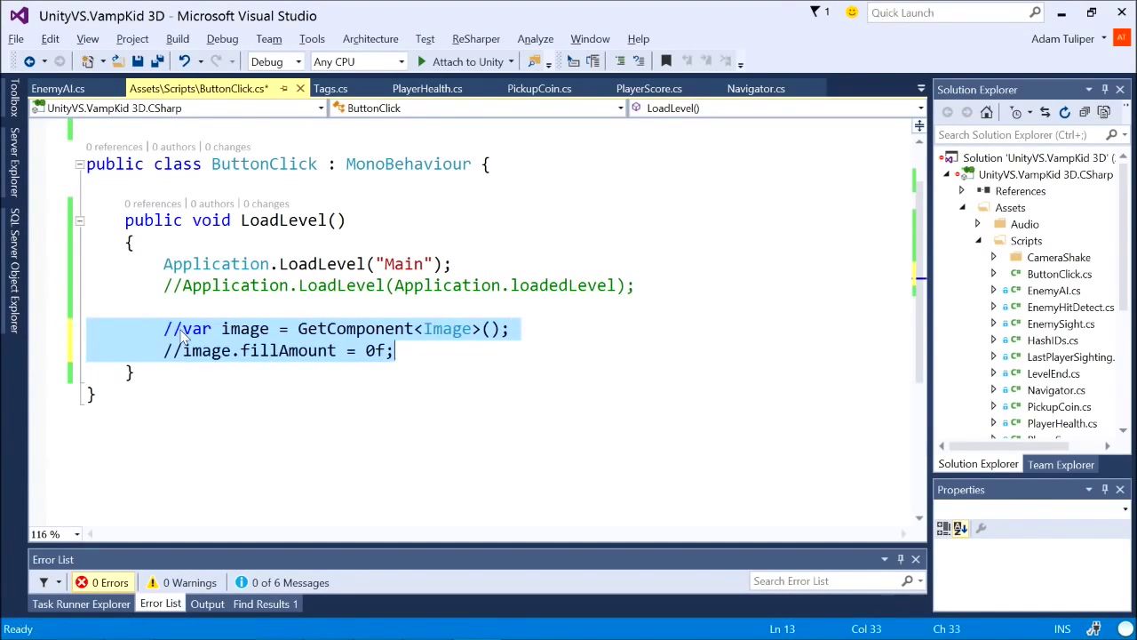
pyautogui.hotkey('ctrl', 's')
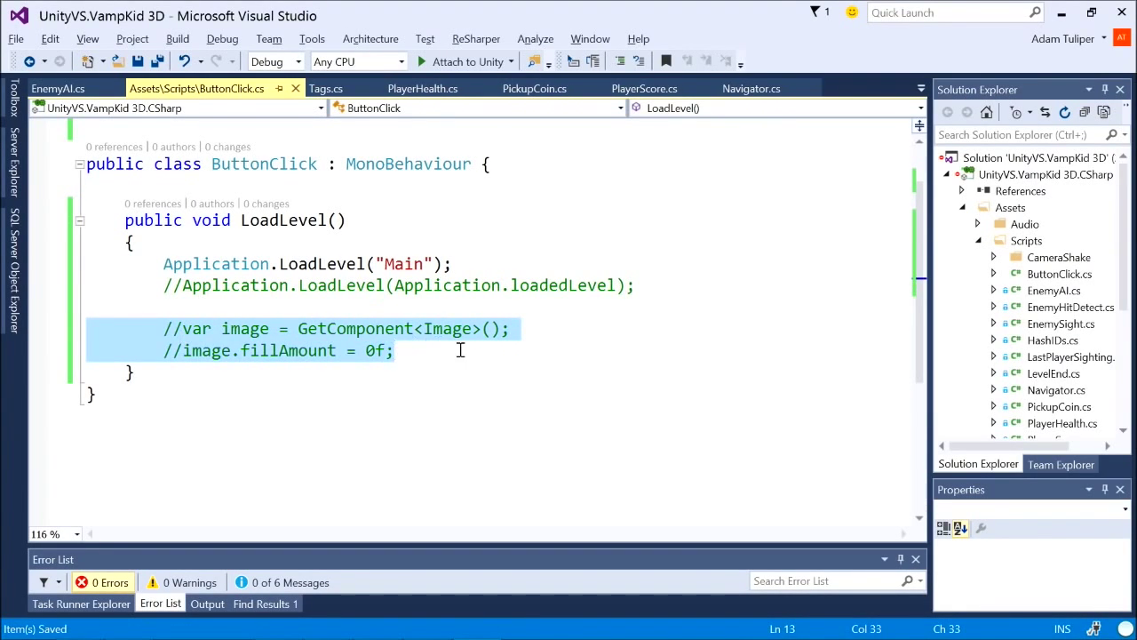
pyautogui.hotkey('alt', 'Tab')
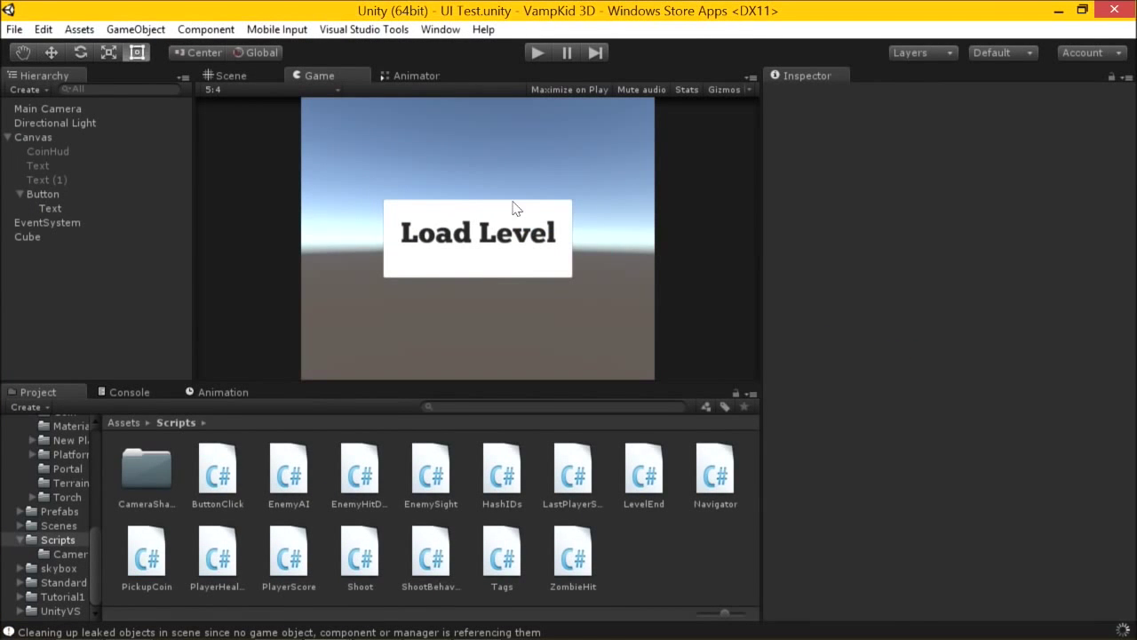
# Try a Radial 90 fill on the health bar, then undo back to Horizontal at 0.406
pyautogui.hotkey('alt', 'Tab')
pyautogui.hotkey('alt', 'Tab')
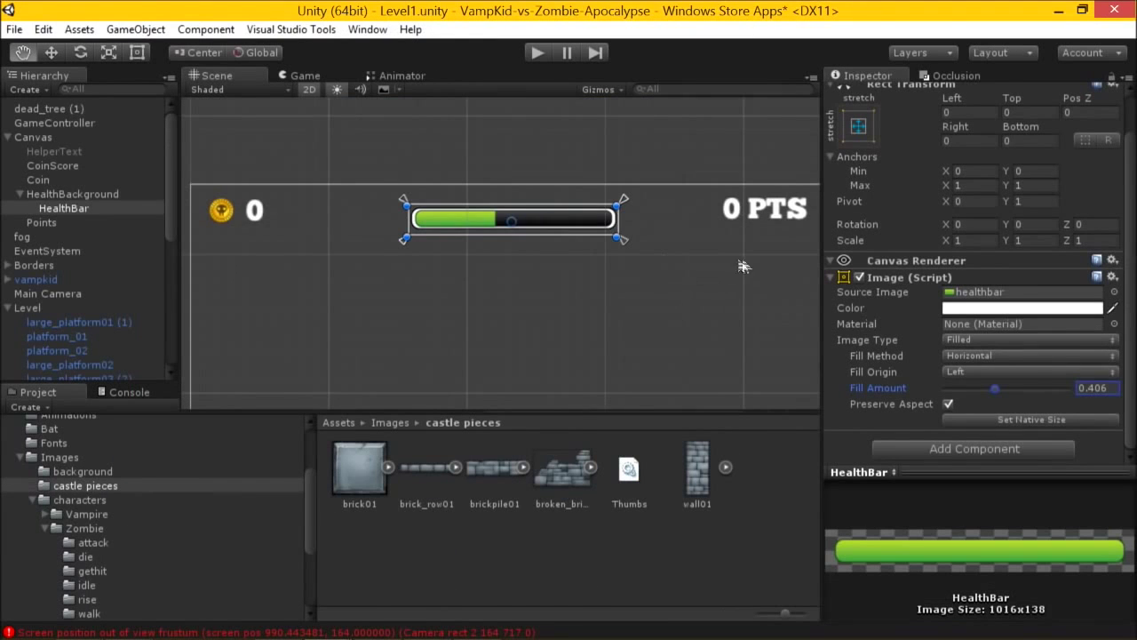
pyautogui.click(950, 358)
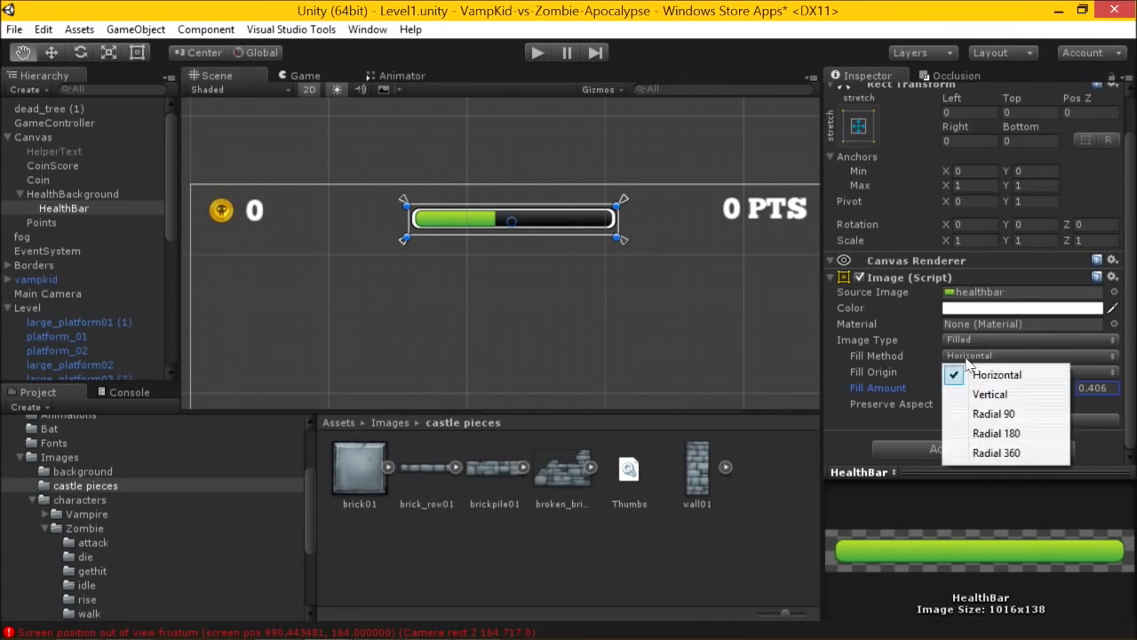
pyautogui.click(983, 417)
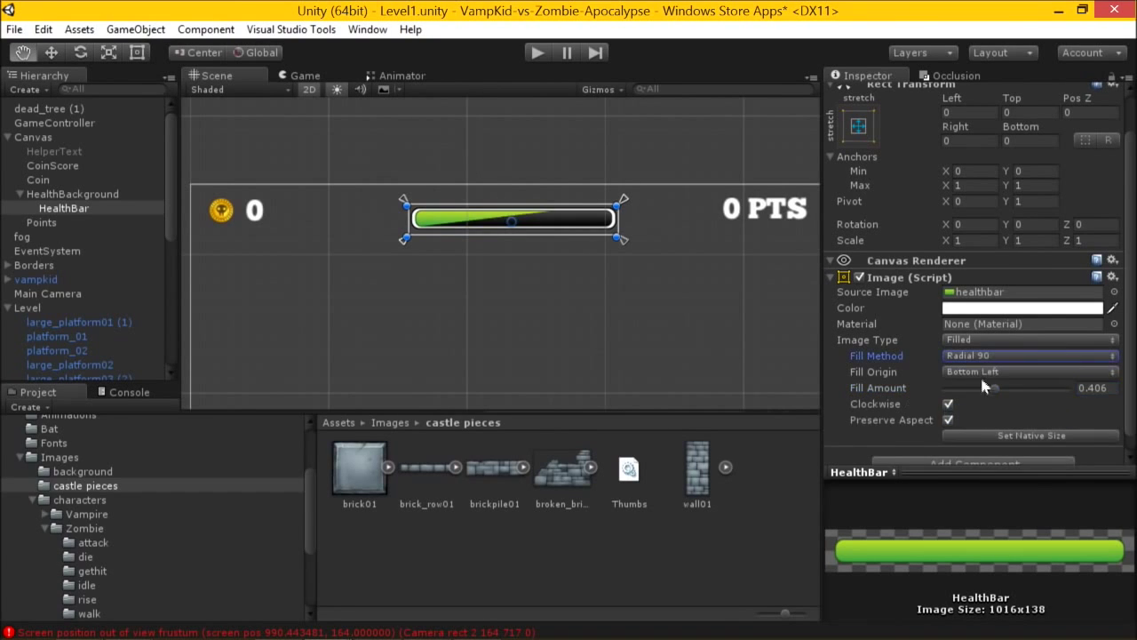
pyautogui.moveTo(995, 394)
pyautogui.mouseDown()
pyautogui.moveTo(1047, 397)
pyautogui.moveTo(950, 397)
pyautogui.moveTo(1009, 403)
pyautogui.mouseUp()
pyautogui.press('t')
pyautogui.hotkey('ctrl', 'z')
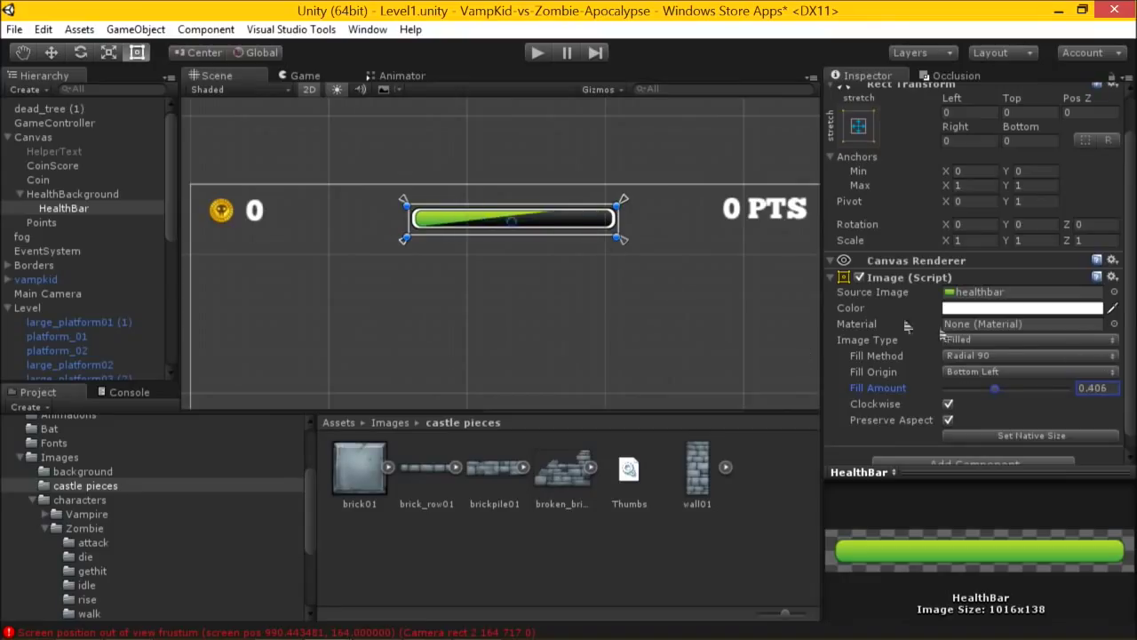
pyautogui.hotkey('ctrl', 'z')
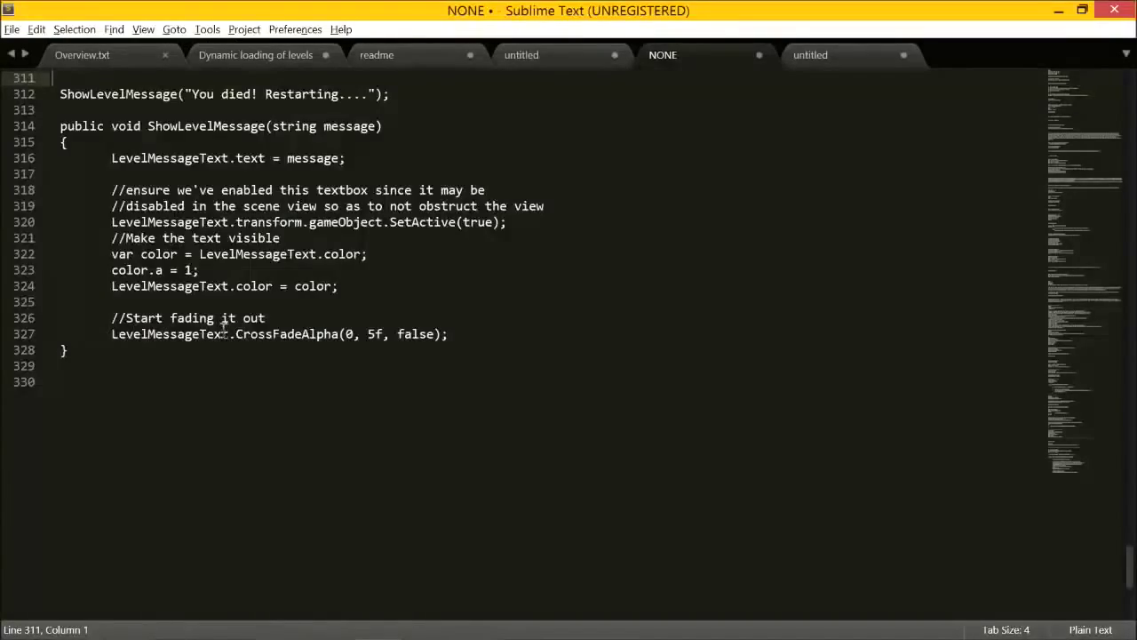
# Select and copy the 15-line ShowLevelMessage method in Sublime Text
pyautogui.scroll(2, 227, 333)
pyautogui.moveTo(74, 223); pyautogui.dragTo(68, 222)
pyautogui.click(60, 224)
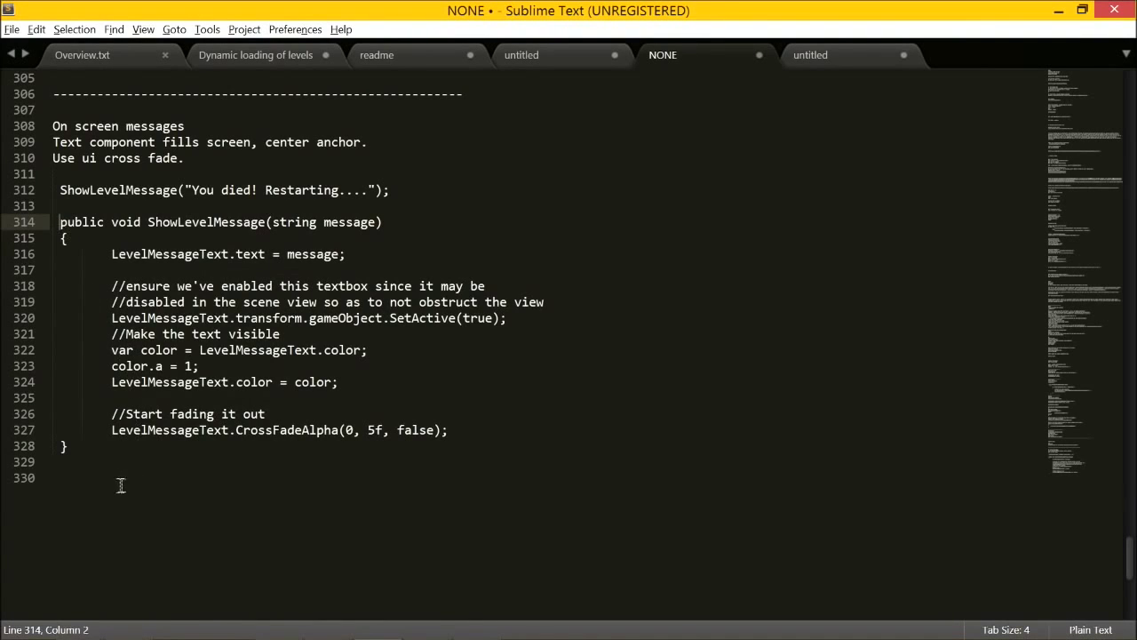
pyautogui.keyDown('shift'); pyautogui.click(111, 446); pyautogui.keyUp('shift')
pyautogui.hotkey('ctrl', 'c')
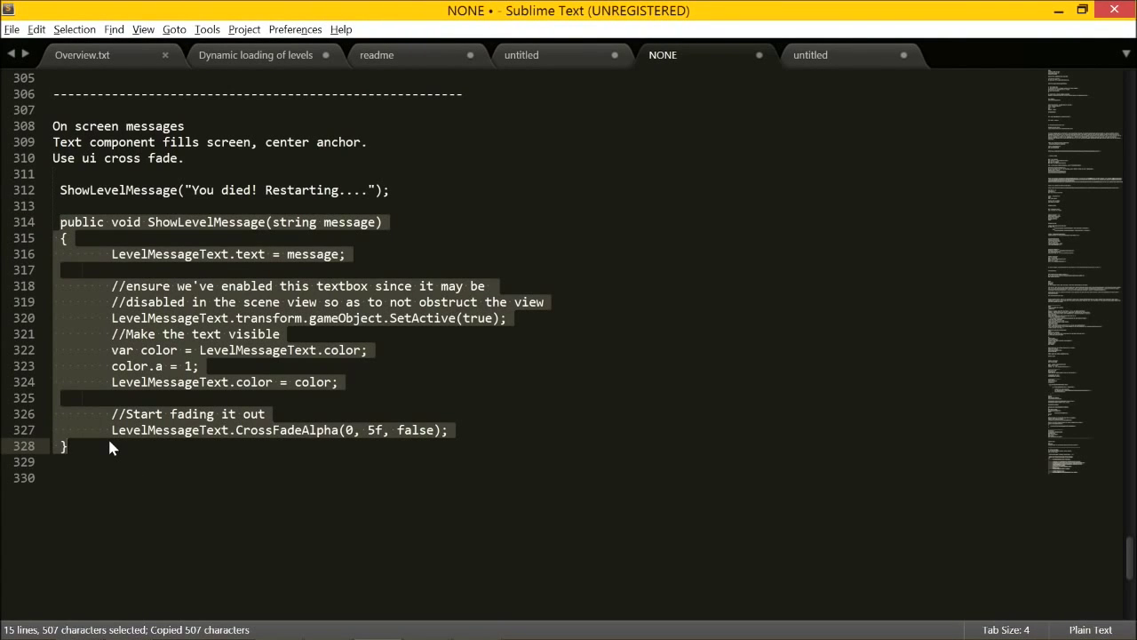
pyautogui.hotkey('alt', 'Tab')
pyautogui.hotkey('alt', 'Tab')
pyautogui.hotkey('alt', 'Tab')
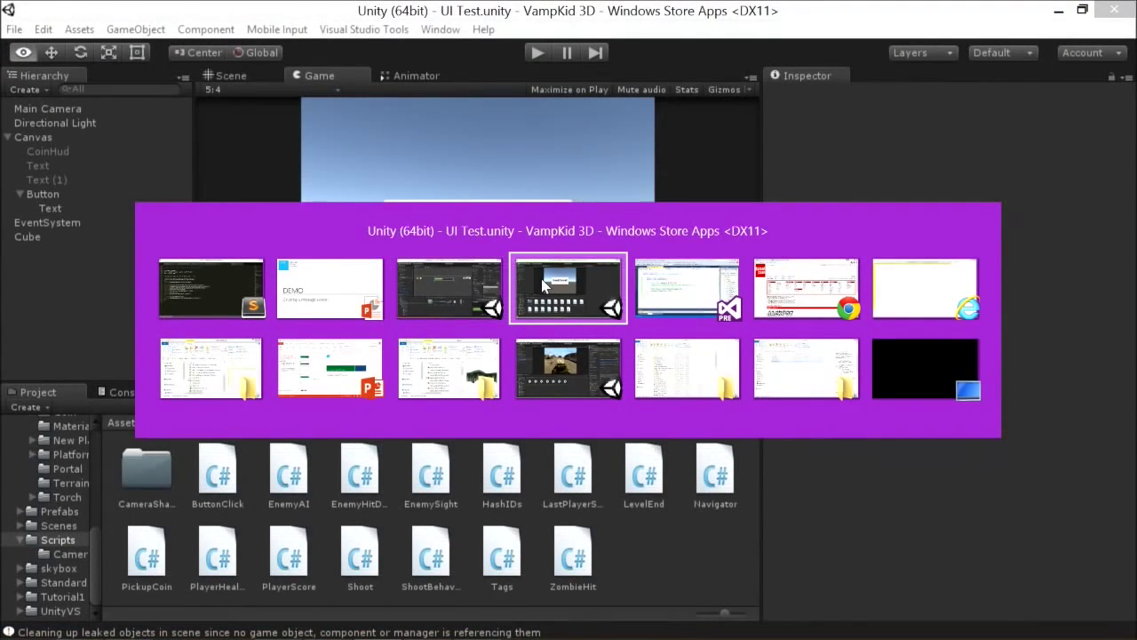
# Open the Main scene from the Scenes folder
pyautogui.scroll(5, 86, 541)
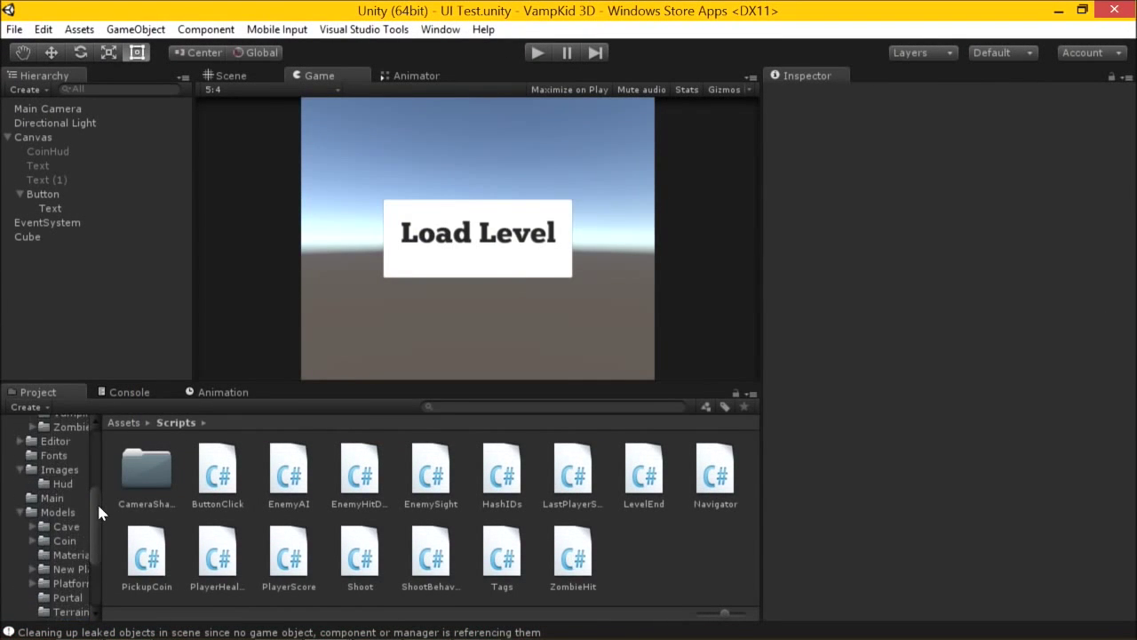
pyautogui.scroll(1, 99, 512)
pyautogui.scroll(-5, 80, 513)
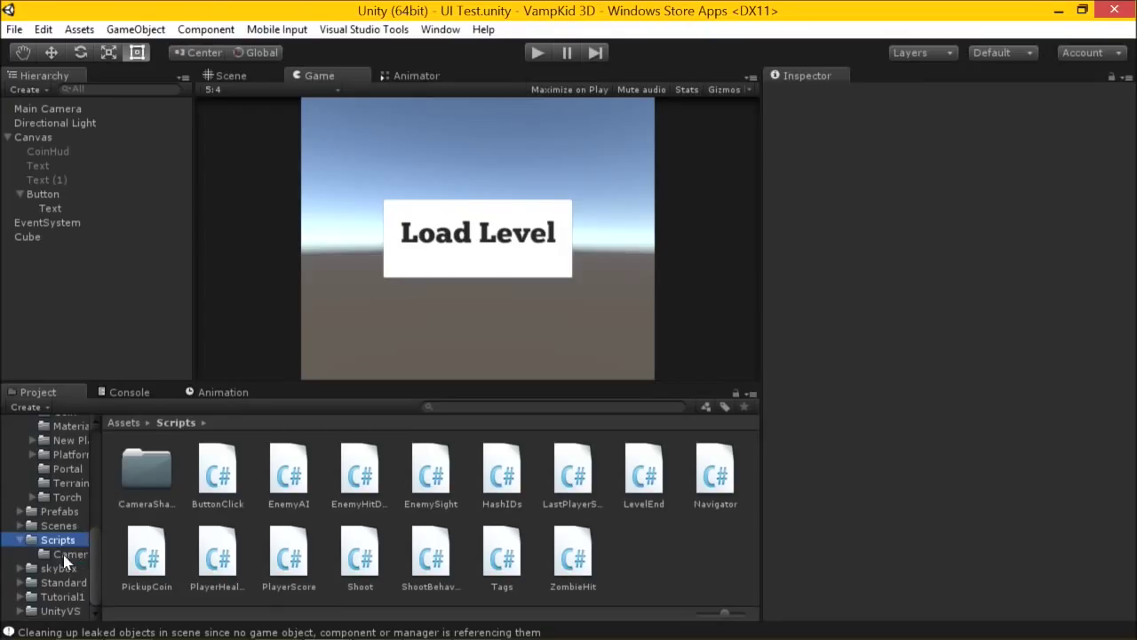
pyautogui.click(59, 525)
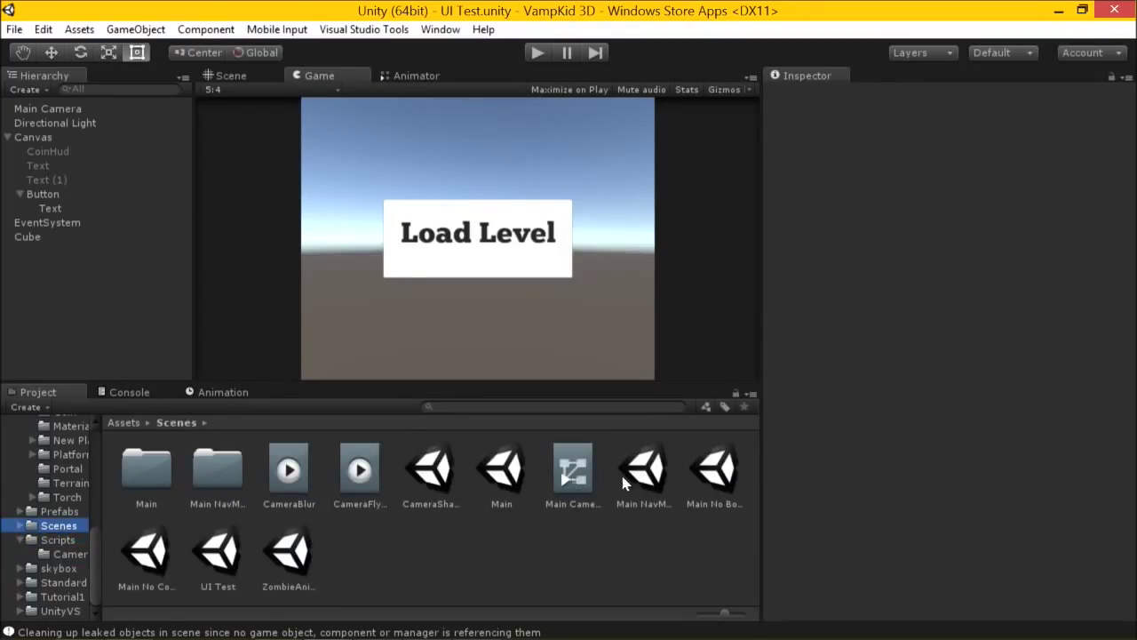
pyautogui.doubleClick(500, 470)
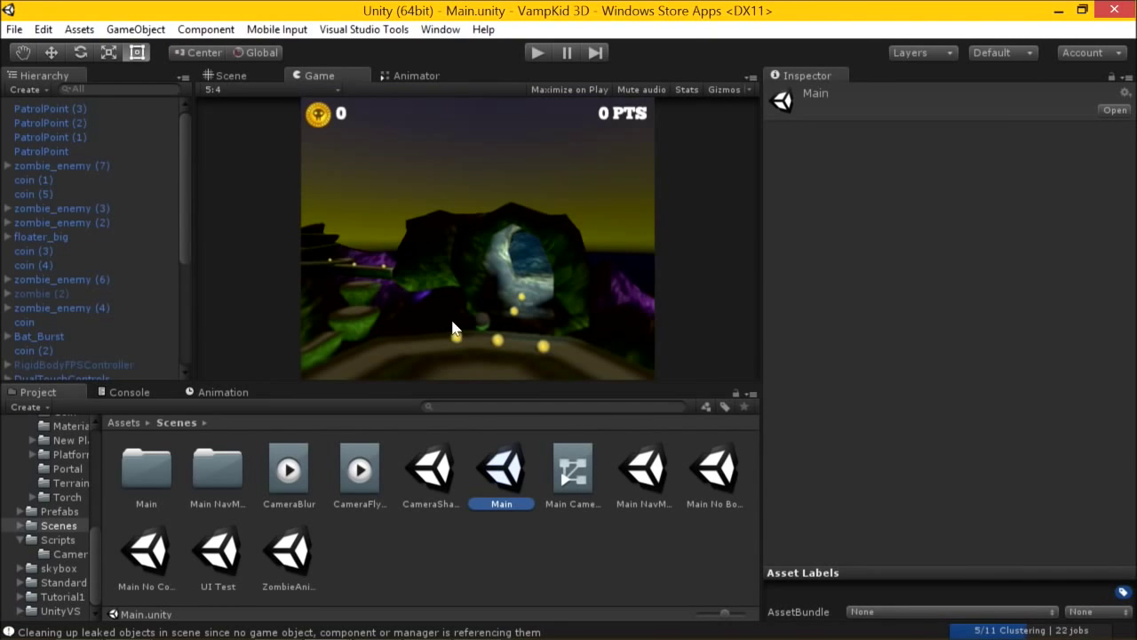
# Set the Game view aspect ratio to 16:9 and return to the Scene view
pyautogui.click(276, 89)
pyautogui.click(273, 176)
pyautogui.click(275, 89)
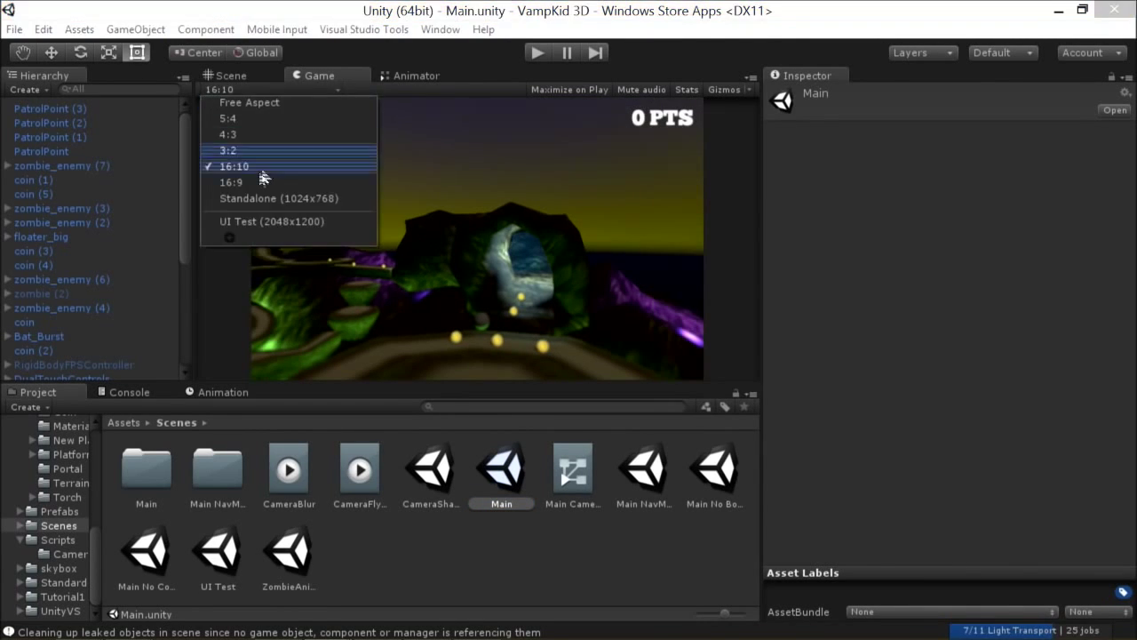
pyautogui.click(258, 181)
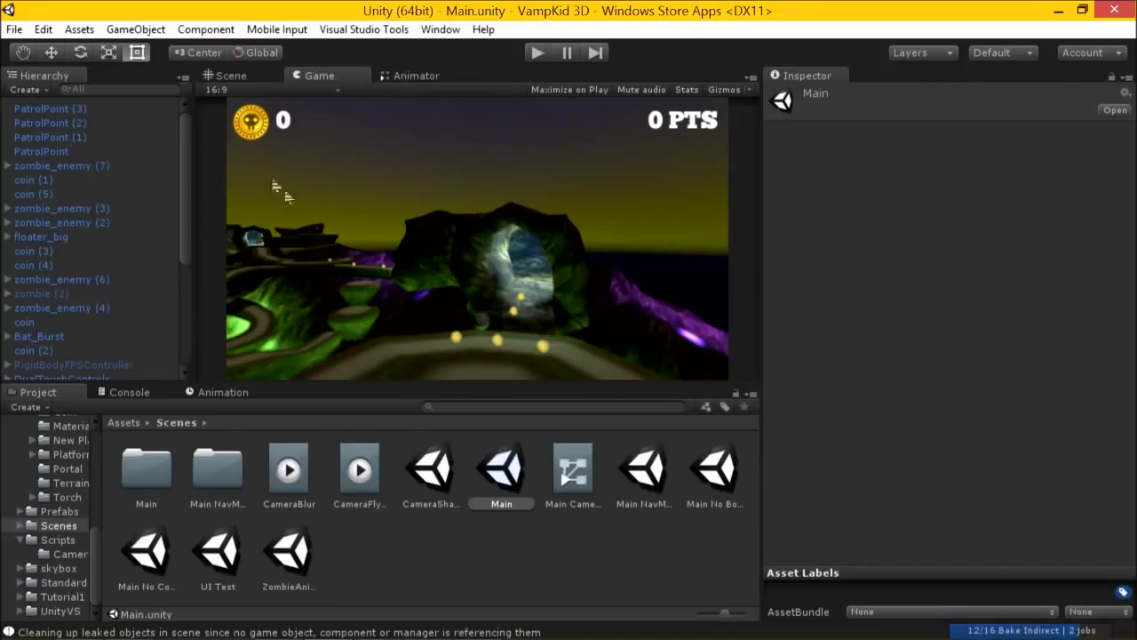
pyautogui.click(225, 76)
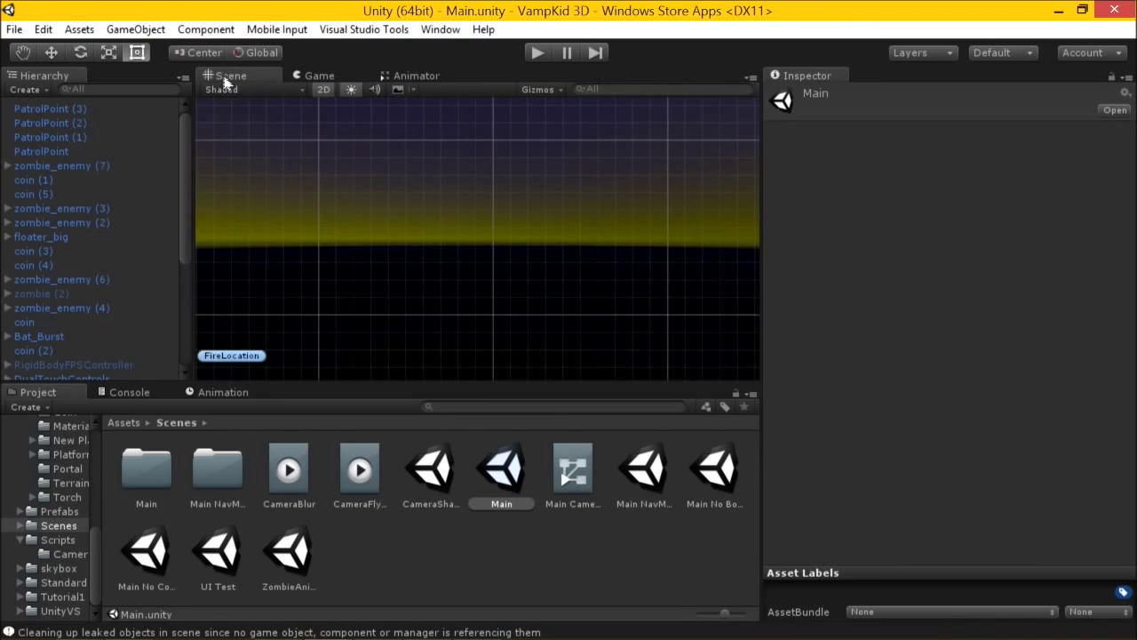
# Create a UI Text and stretch it horizontally with the Alt+Shift middle-stretch anchor preset
pyautogui.click(163, 33)
pyautogui.moveTo(142, 168)
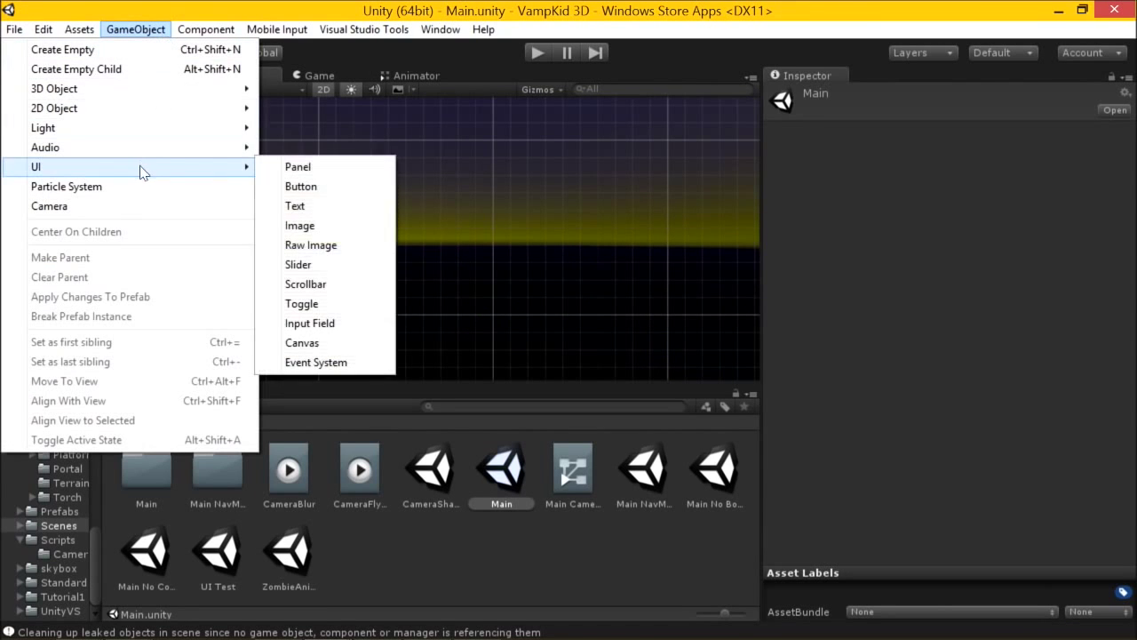
pyautogui.click(318, 210)
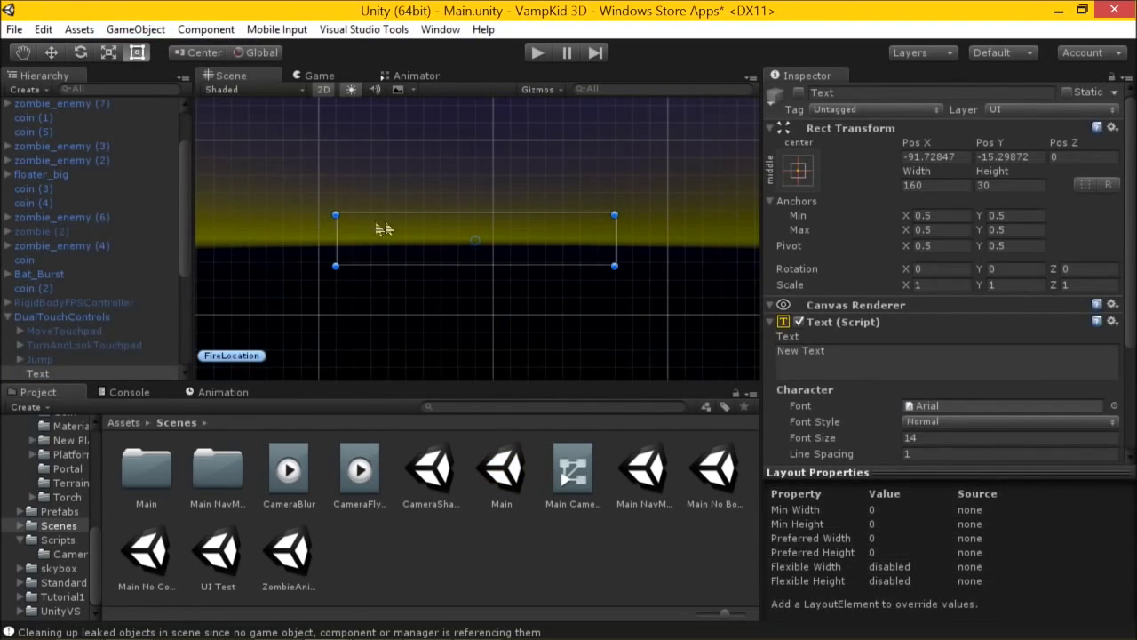
pyautogui.click(802, 174)
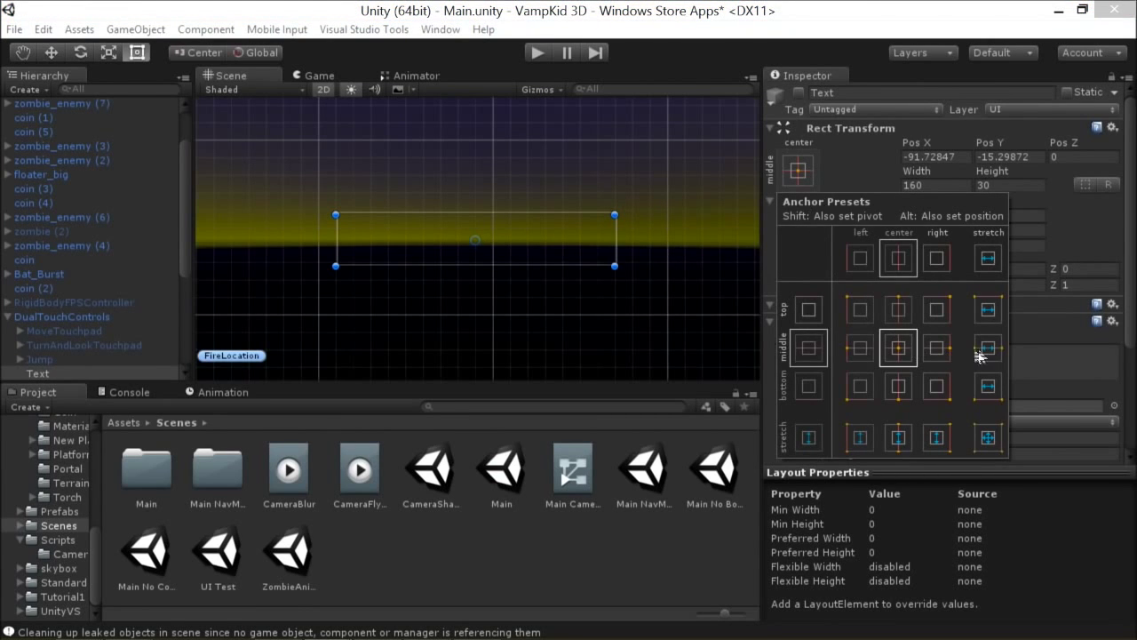
pyautogui.hotkey('shift', 'alt')
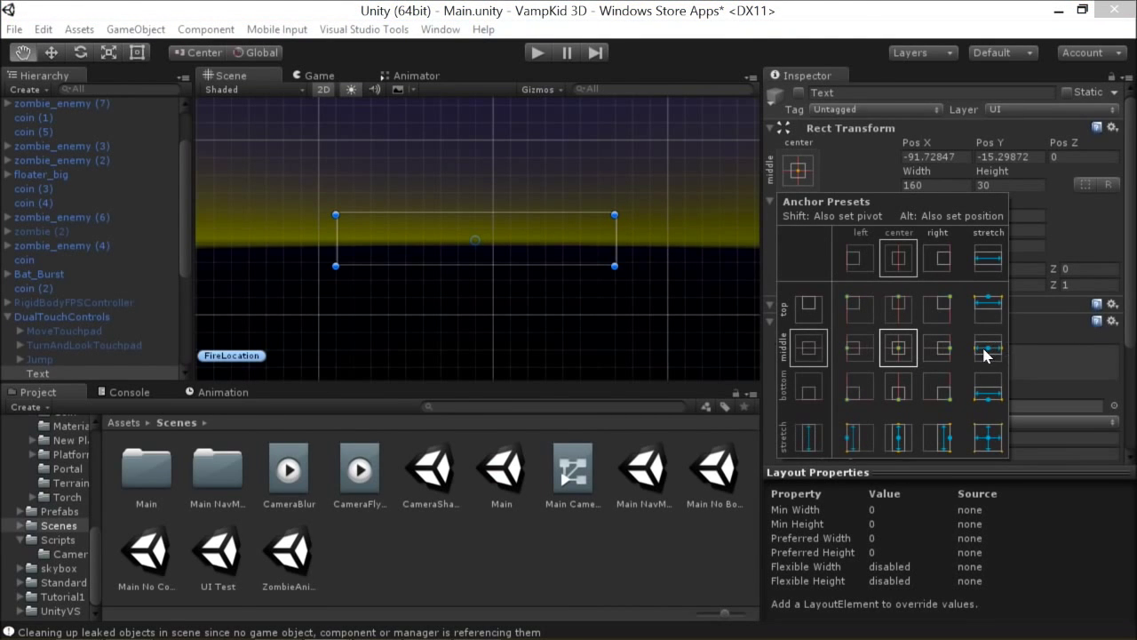
pyautogui.keyDown('alt'); pyautogui.keyDown('shift'); pyautogui.click(986, 354); pyautogui.keyUp('shift'); pyautogui.keyUp('alt')
pyautogui.scroll(-5, 521, 241)
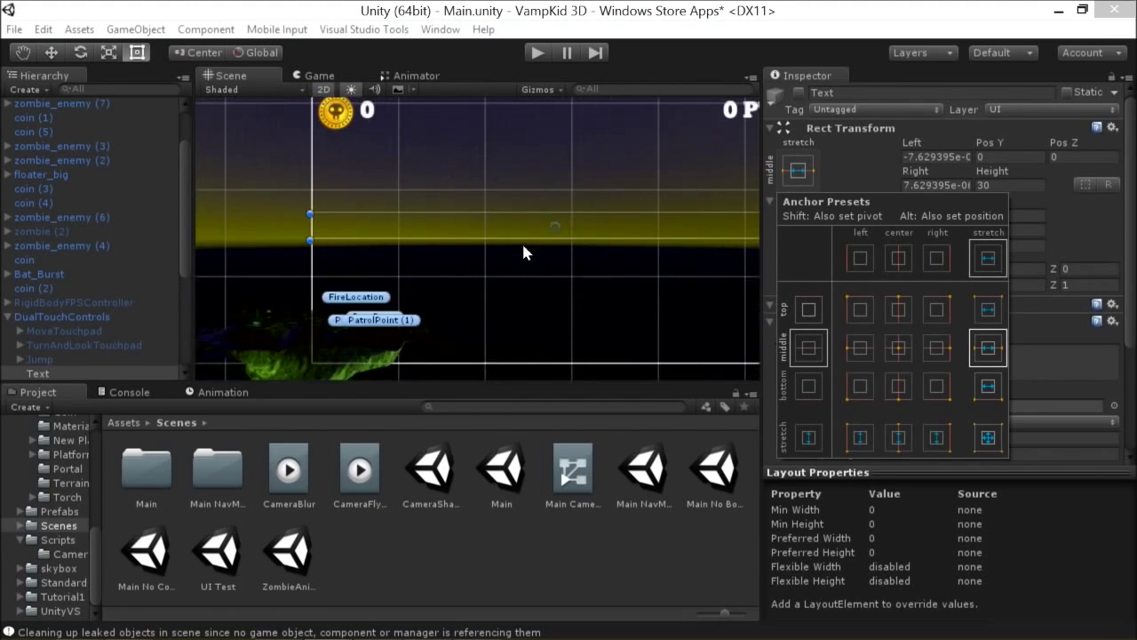
pyautogui.click(444, 222)
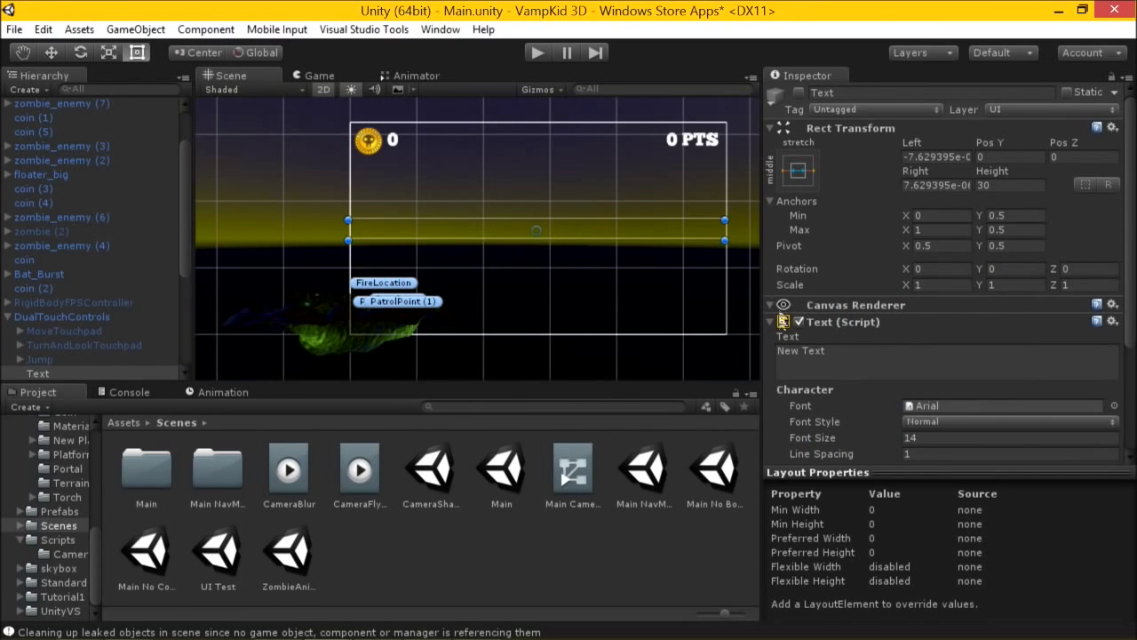
# Set font size 33 and font Chunkfive, and replace New Text with 'Test Me'
pyautogui.moveTo(835, 437); pyautogui.dragTo(861, 437)
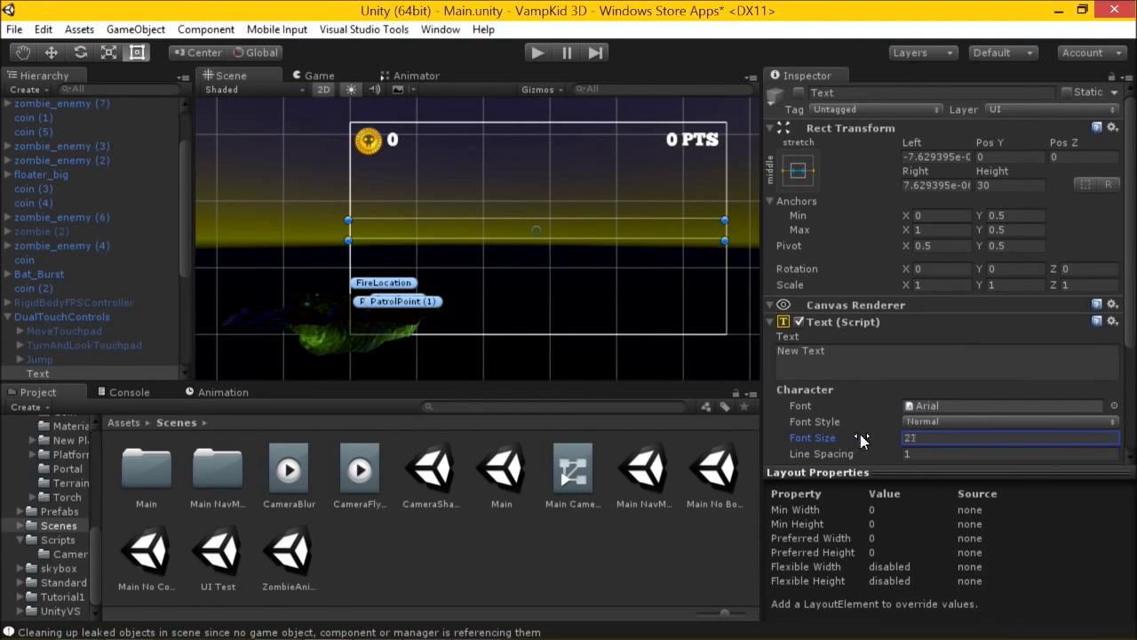
pyautogui.click(1114, 405)
pyautogui.doubleClick(285, 188)
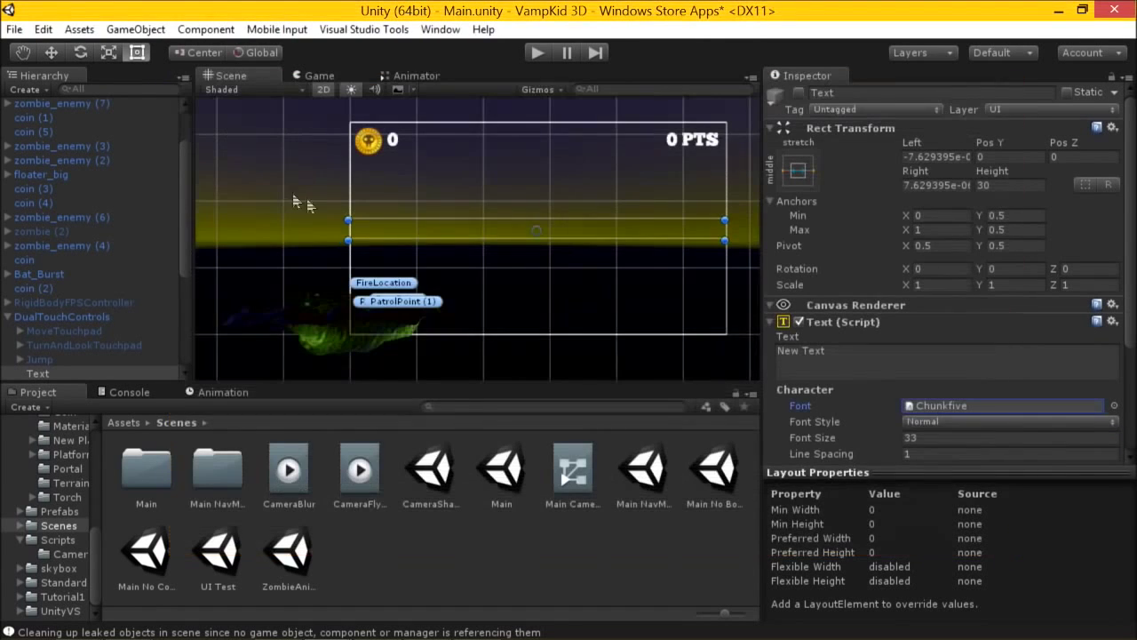
pyautogui.scroll(-3, 997, 400)
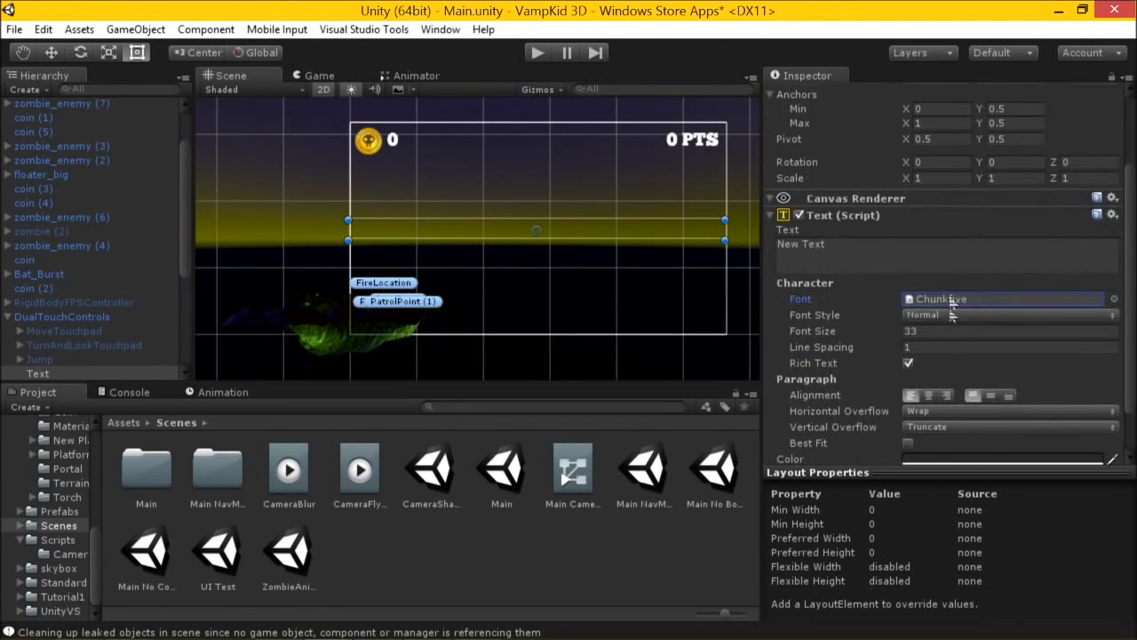
pyautogui.click(880, 263)
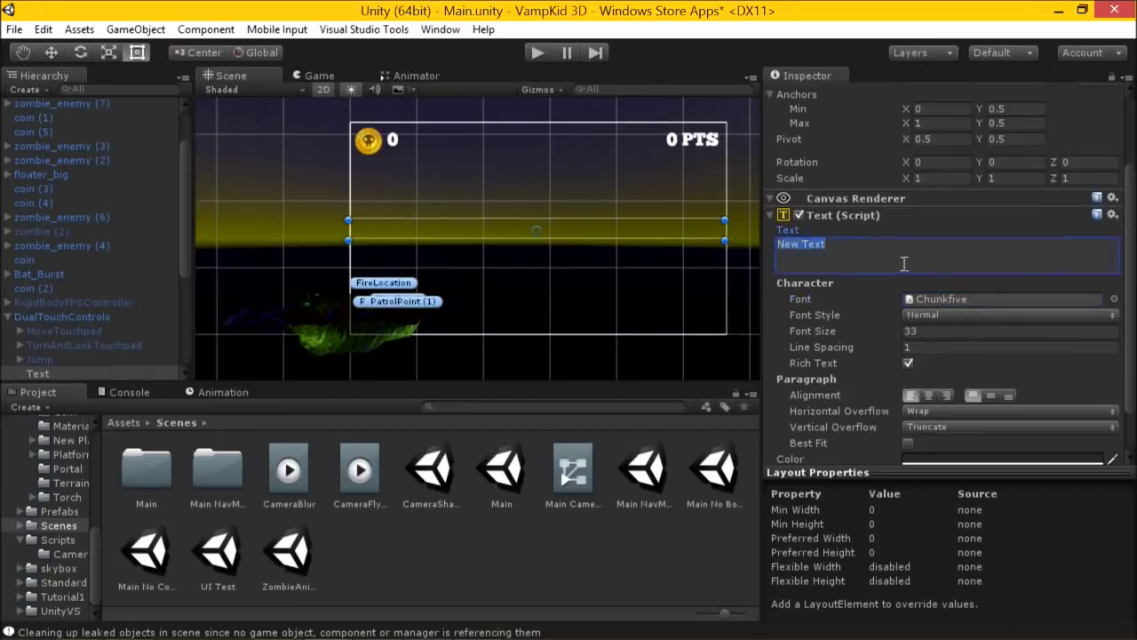
pyautogui.write('Test Me')
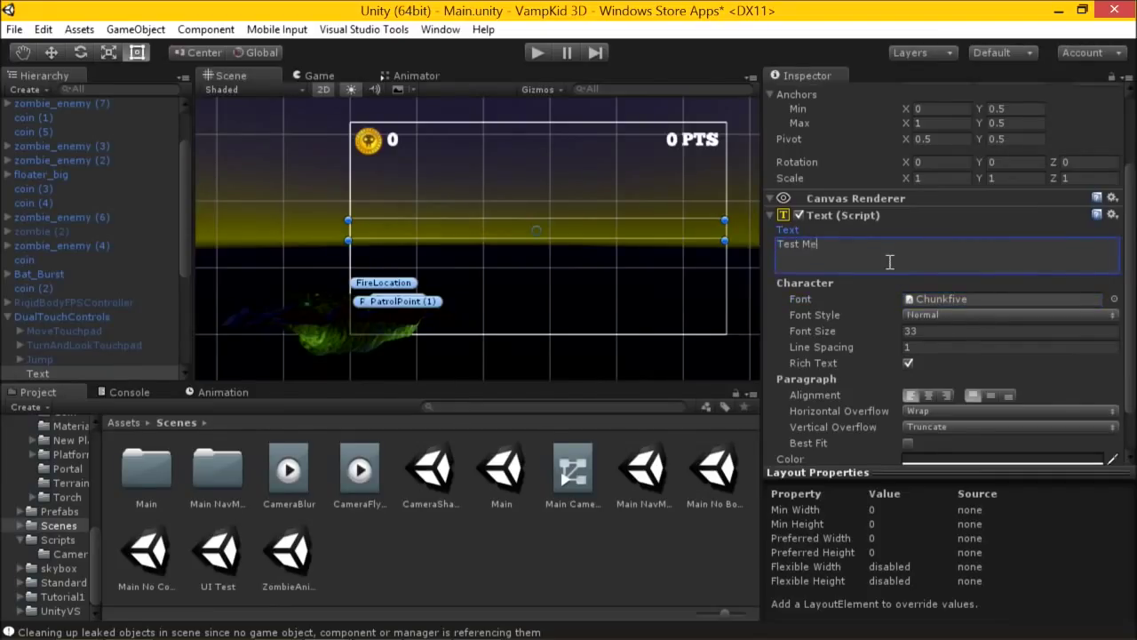